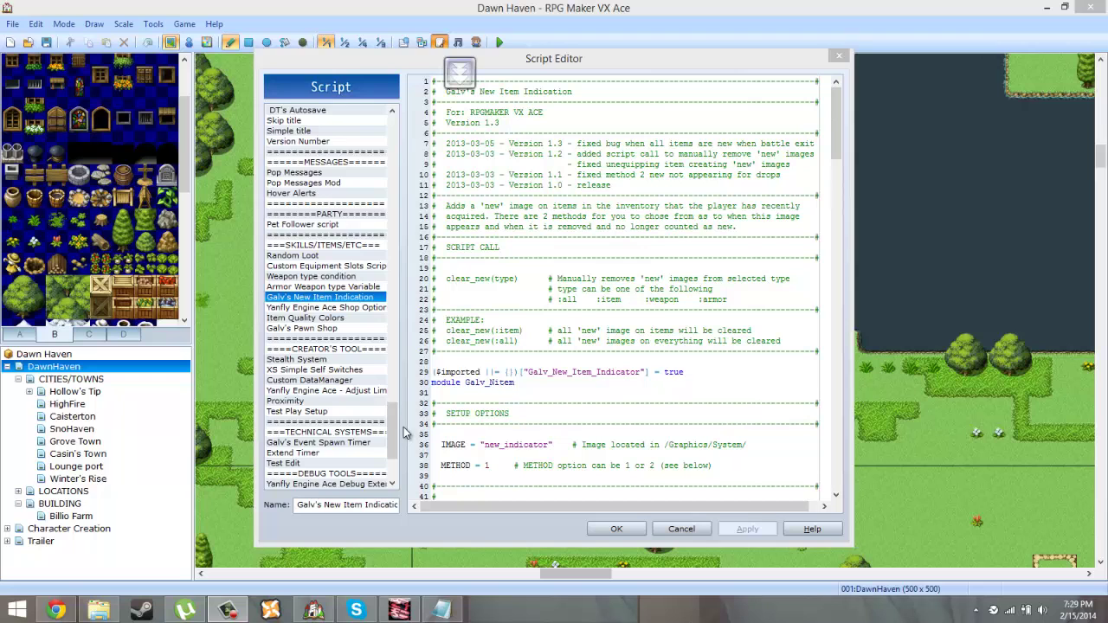
# Step: Scroll the script list and view Pearl Skillbar, Pearl Kernel and Pearl Documentation
pyautogui.moveTo(403, 433); pyautogui.dragTo(385, 349)
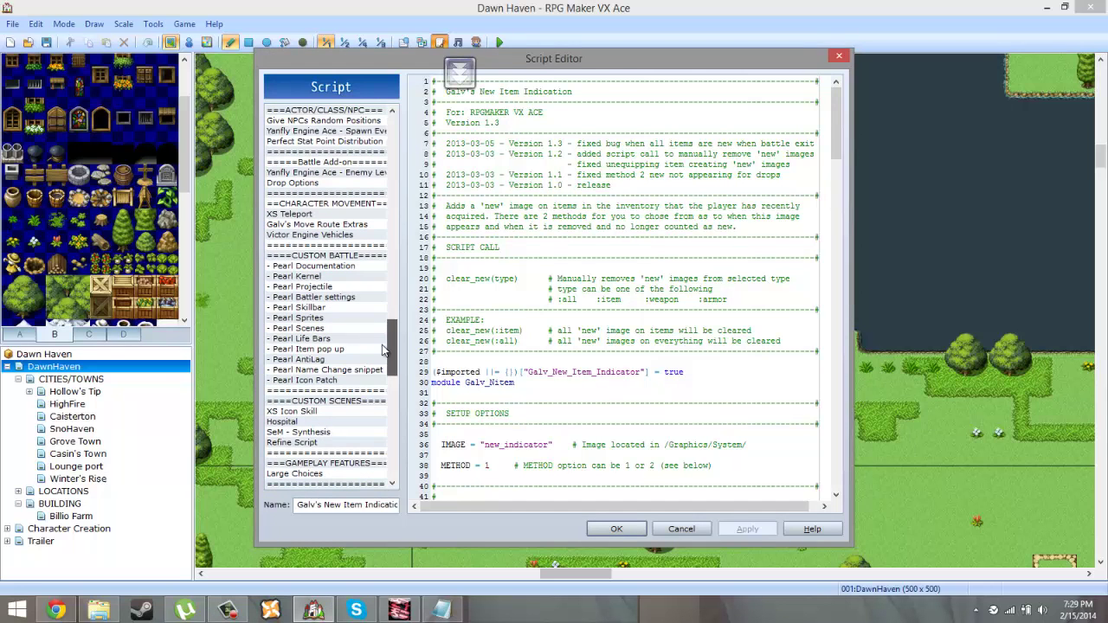
pyautogui.click(341, 307)
pyautogui.click(337, 276)
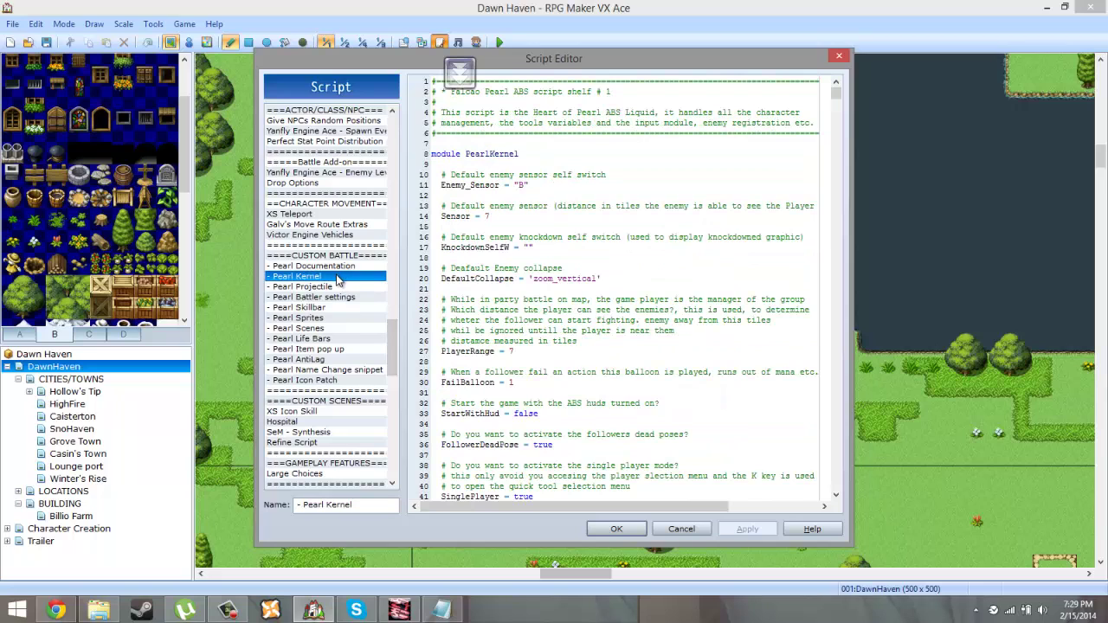
pyautogui.click(329, 269)
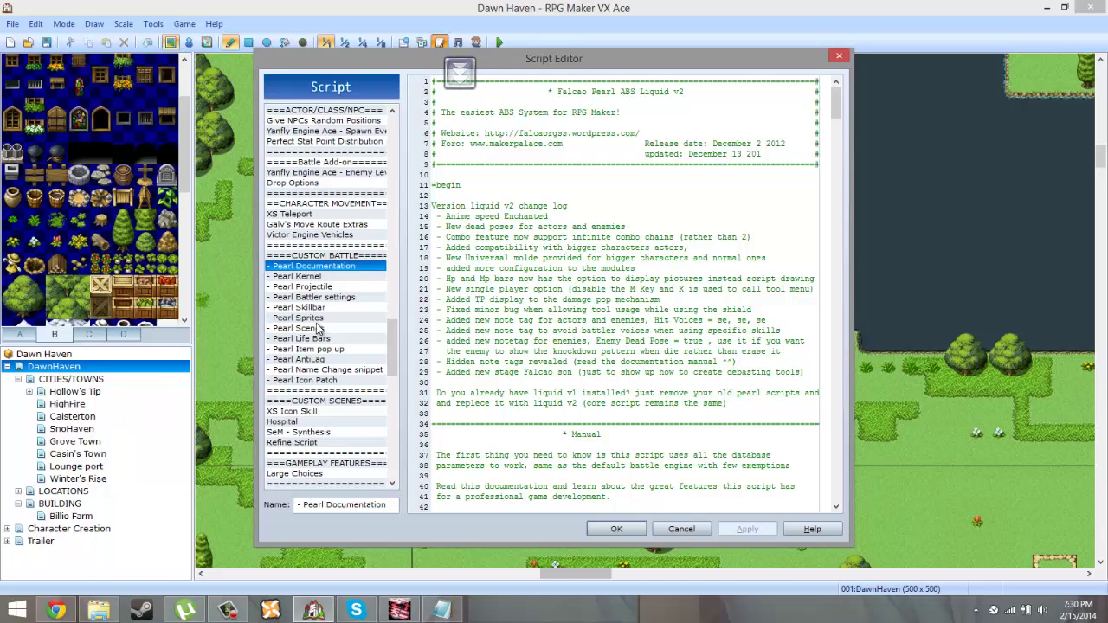
# Step: Browse Pearl Item pop up, Life Bars, Scenes and Projectile, ending back on Pearl Documentation
pyautogui.click(299, 401)
pyautogui.click(303, 348)
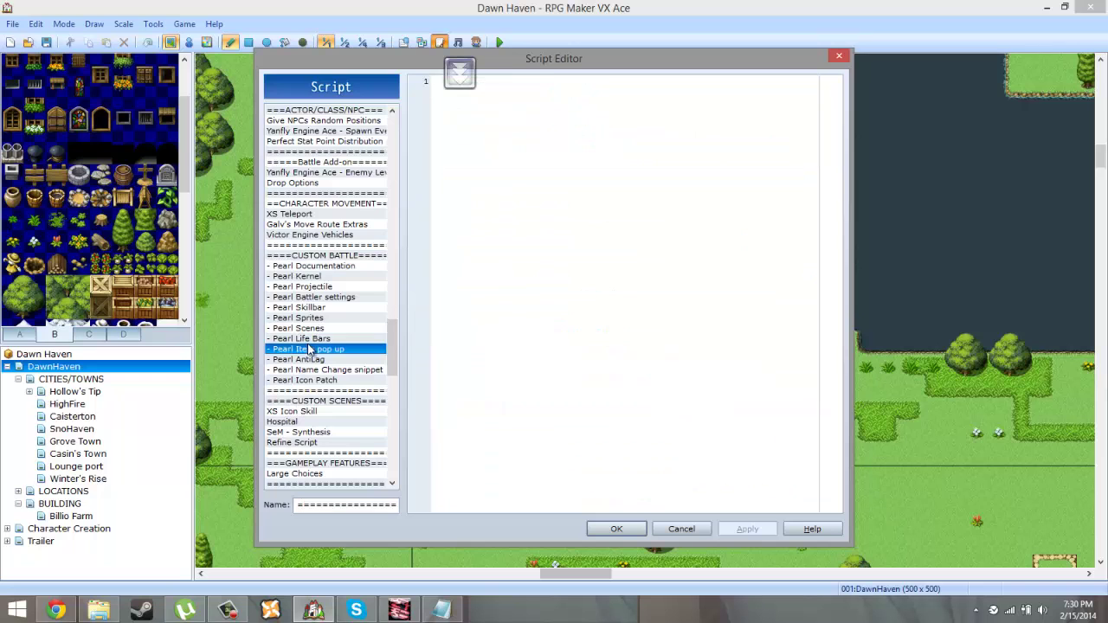
pyautogui.click(303, 338)
pyautogui.click(303, 349)
pyautogui.click(305, 328)
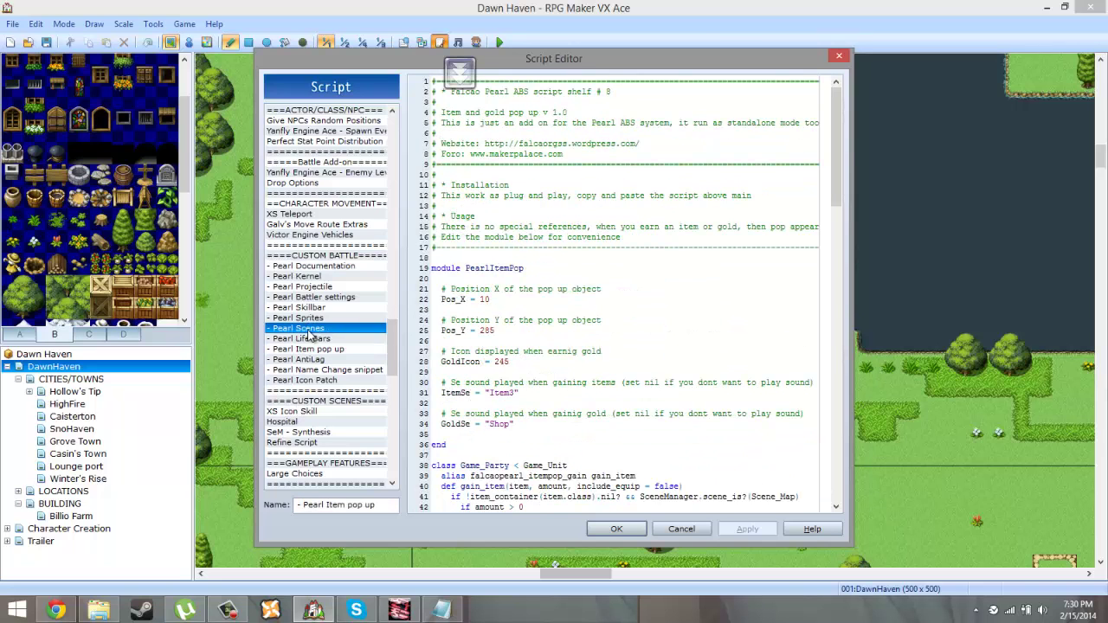
pyautogui.click(336, 287)
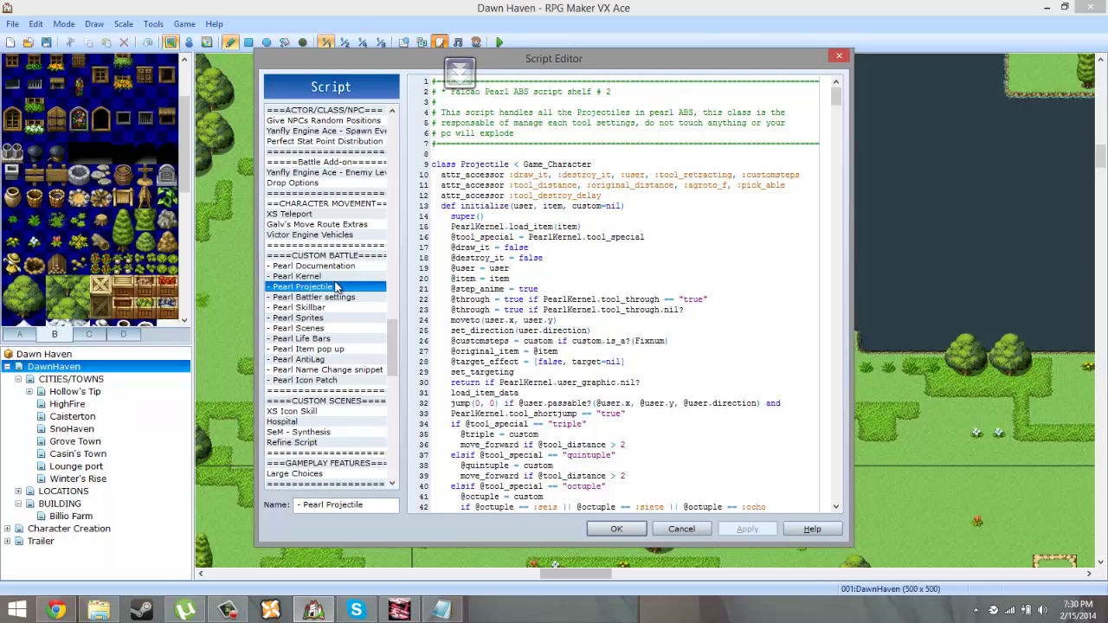
pyautogui.click(330, 268)
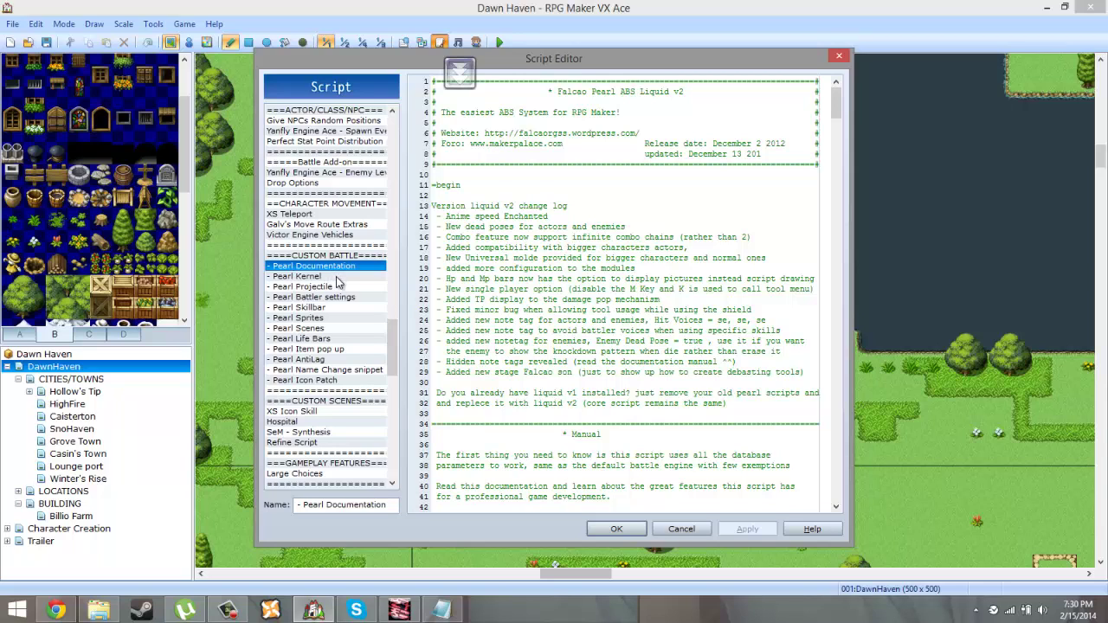
pyautogui.moveTo(397, 347); pyautogui.dragTo(399, 316)
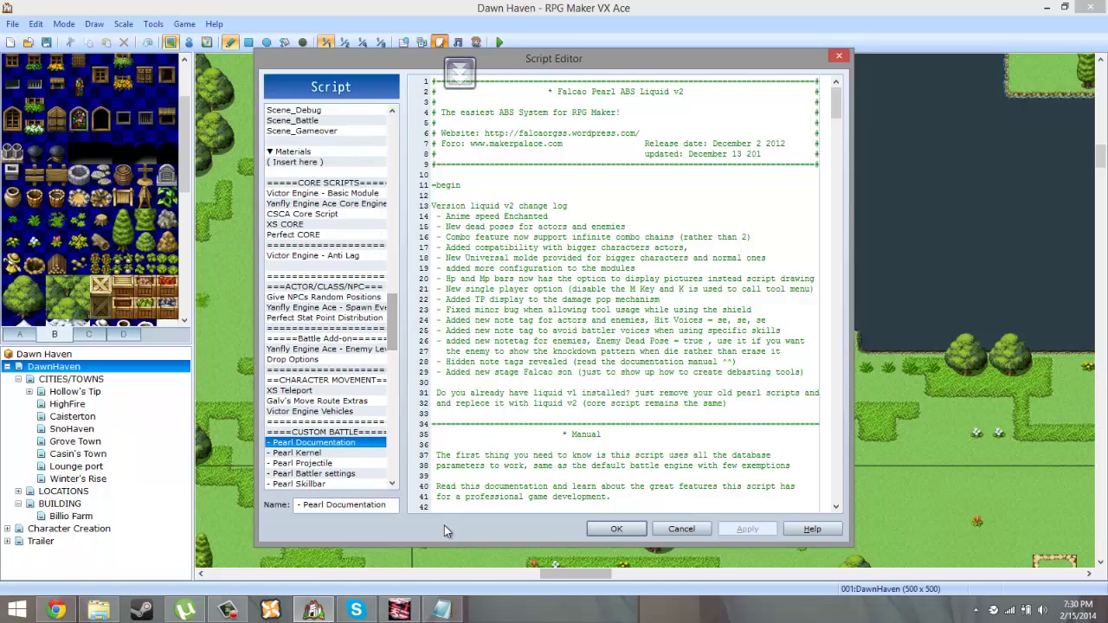
pyautogui.click(228, 610)
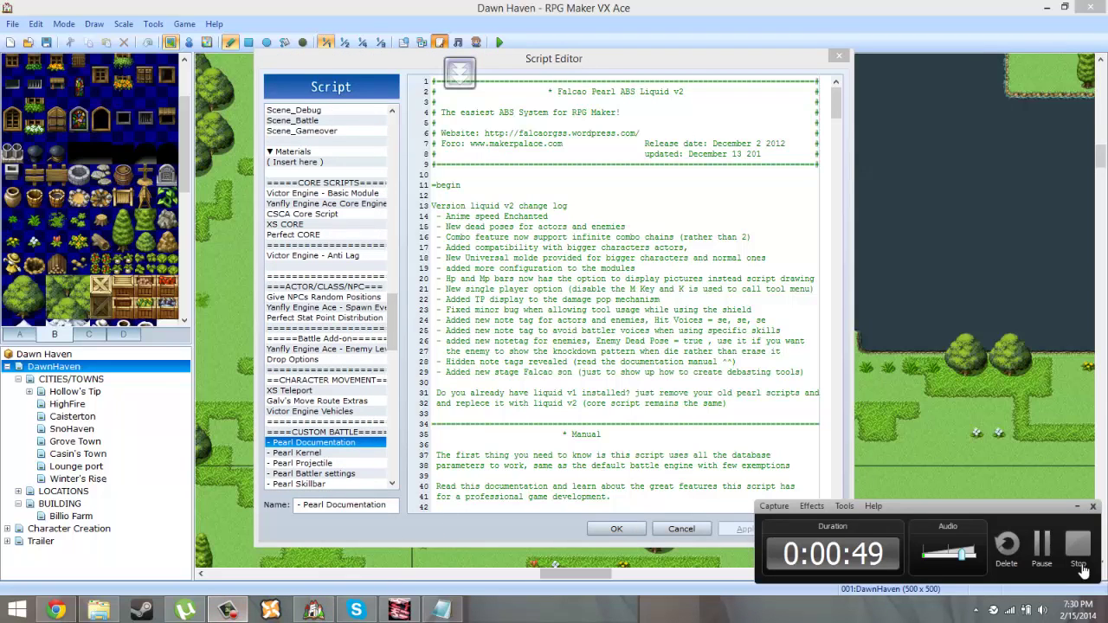
pyautogui.click(789, 432)
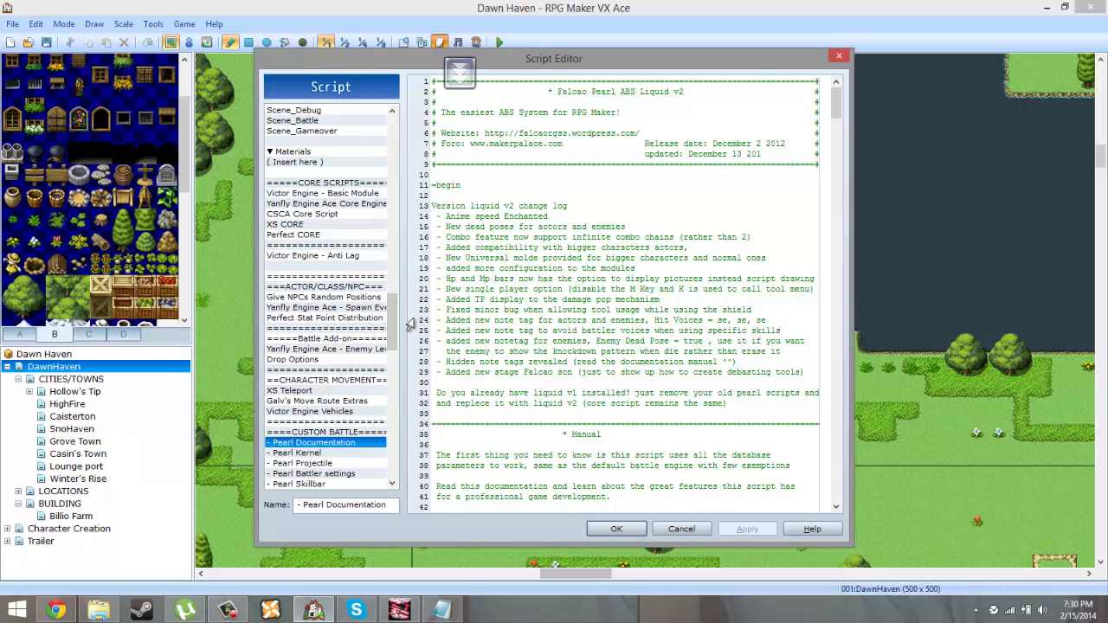
# Step: Open Victor Engine - Anti Lag and highlight its VE_UPDATE_BUFFER = 0 line near line 80
pyautogui.click(338, 256)
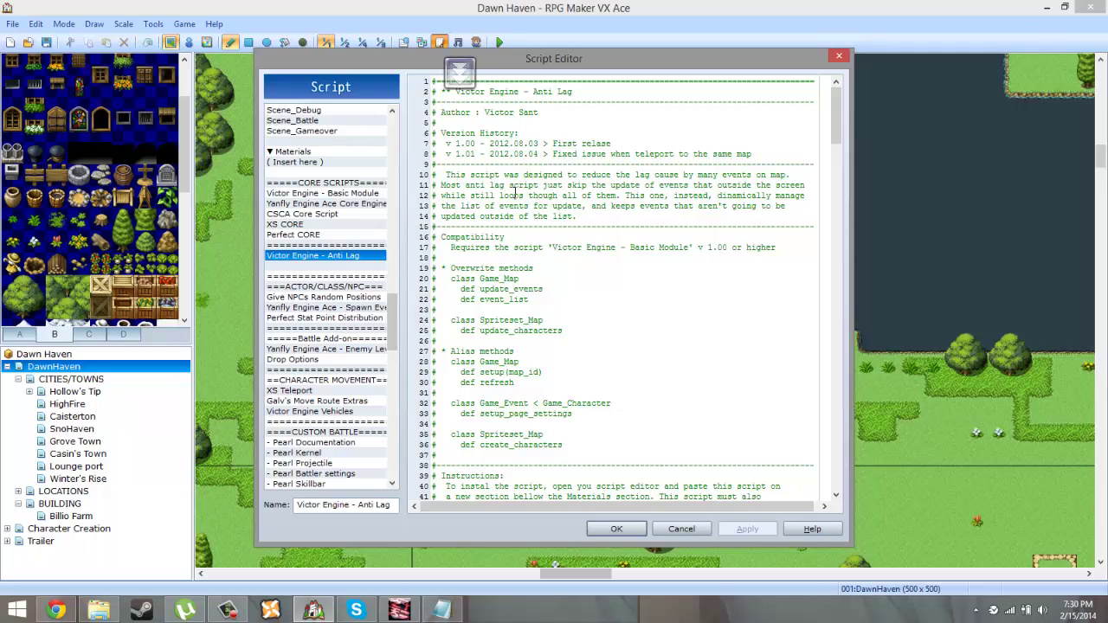
pyautogui.scroll(-3, 503, 205)
pyautogui.scroll(-19, 504, 205)
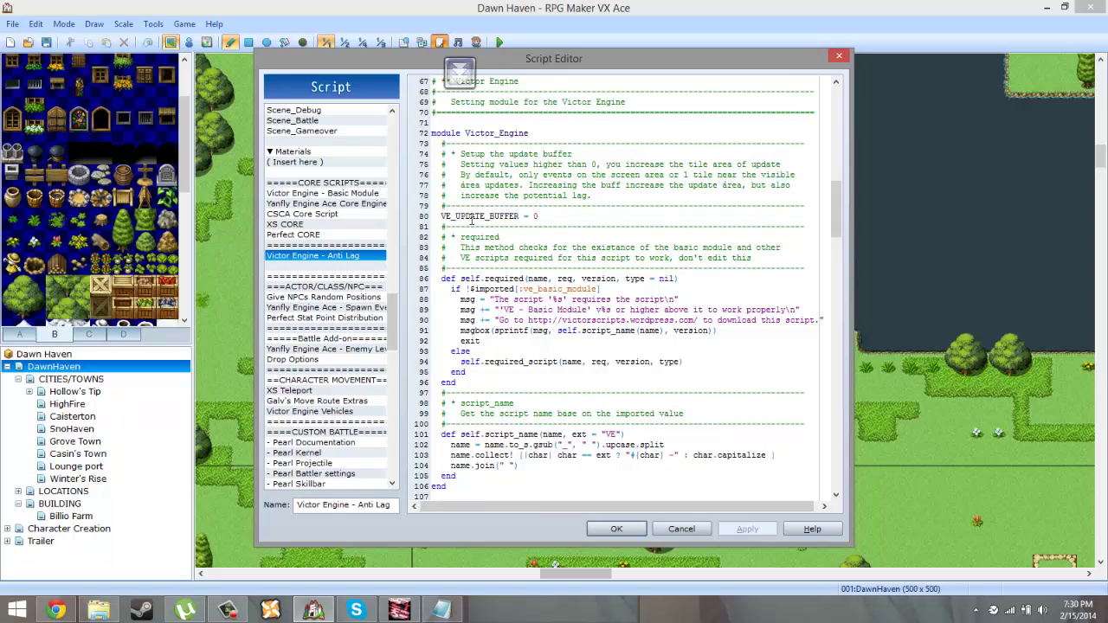
pyautogui.tripleClick(509, 216)
pyautogui.click(540, 221)
# Step: Highlight the <always update> and <never update> comment tags in the Anti Lag script
pyautogui.scroll(4, 617, 247)
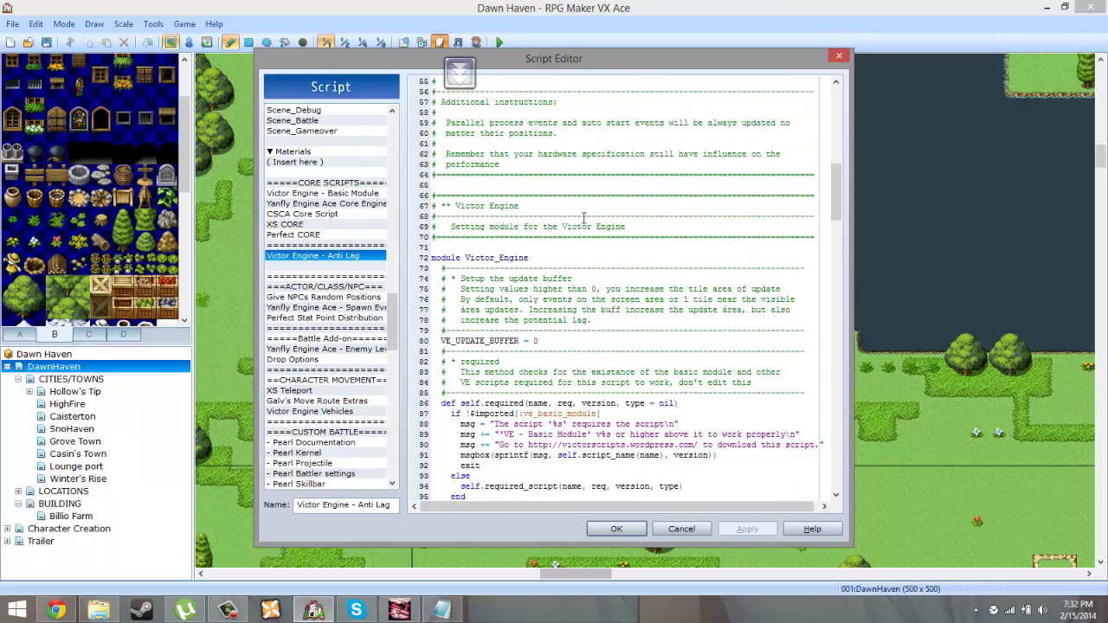
pyautogui.scroll(5, 583, 217)
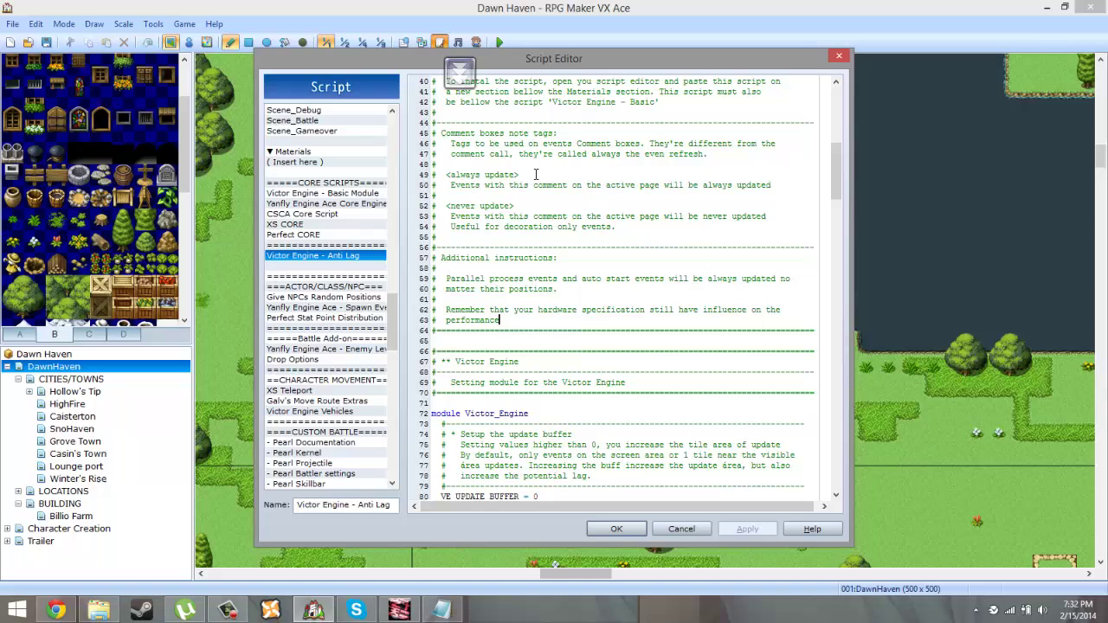
pyautogui.moveTo(519, 174); pyautogui.dragTo(444, 174)
pyautogui.moveTo(515, 205); pyautogui.dragTo(445, 205)
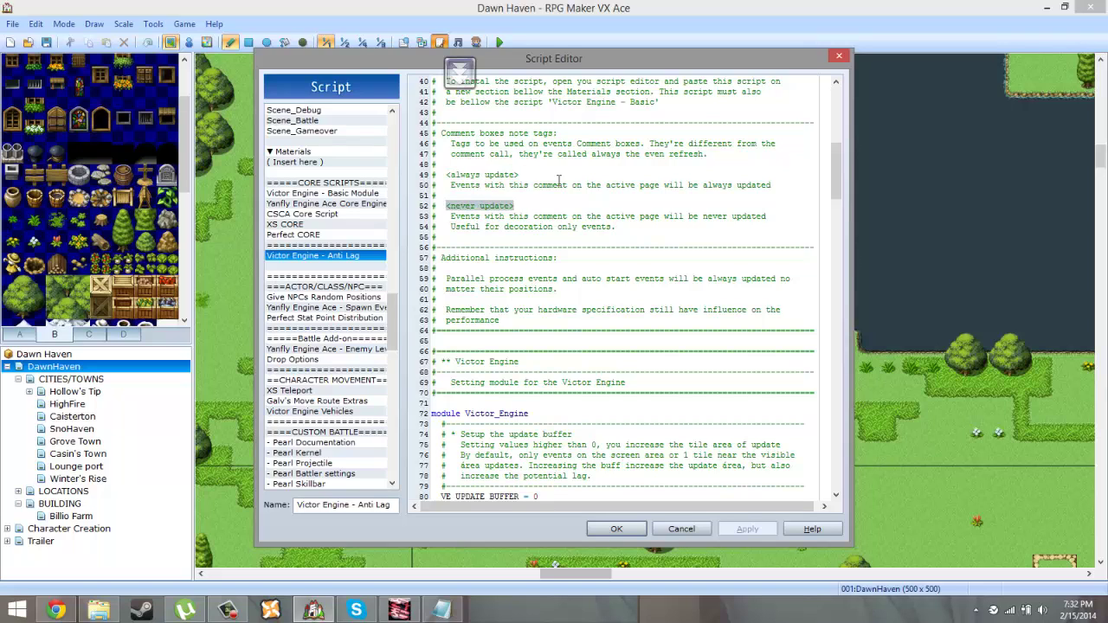
pyautogui.moveTo(520, 174); pyautogui.dragTo(547, 185)
pyautogui.click(467, 197)
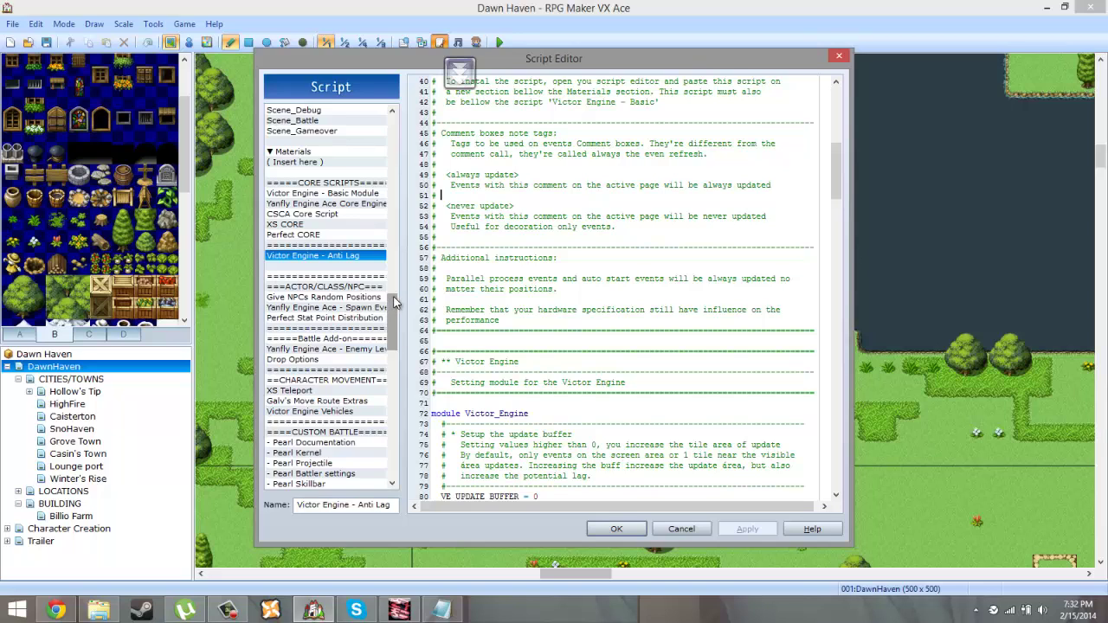
# Step: Revisit VE_UPDATE_BUFFER = 0 and the <always update> tag, then open Give NPCs Random Positions
pyautogui.scroll(-1, 481, 326)
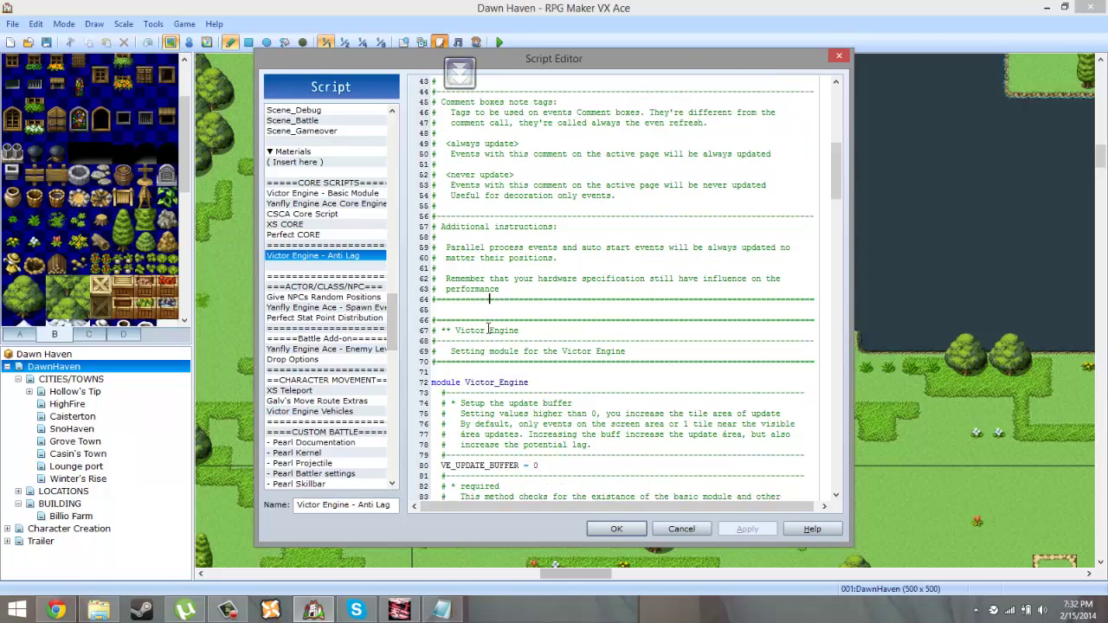
pyautogui.click(551, 466)
pyautogui.click(489, 161)
pyautogui.tripleClick(522, 145)
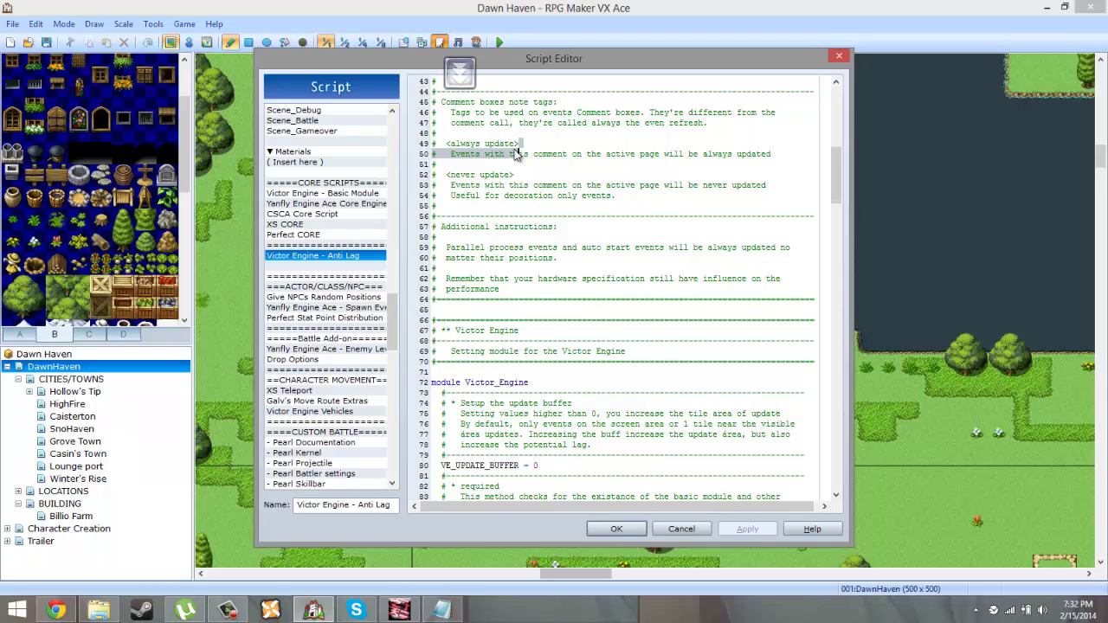
pyautogui.click(524, 144)
pyautogui.moveTo(527, 144); pyautogui.dragTo(447, 144)
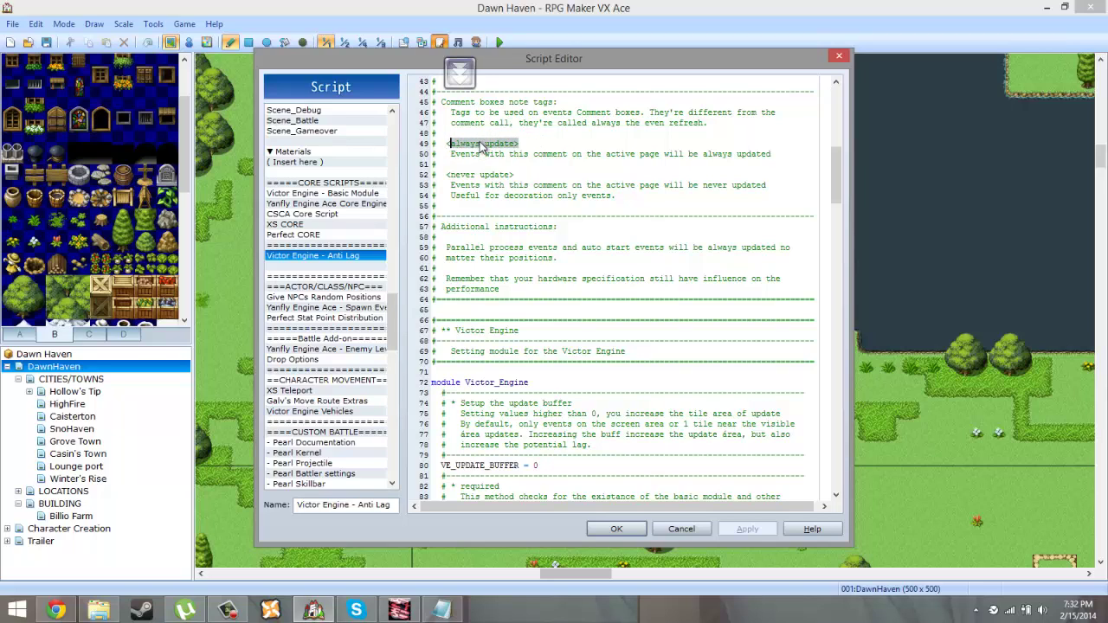
pyautogui.click(522, 144)
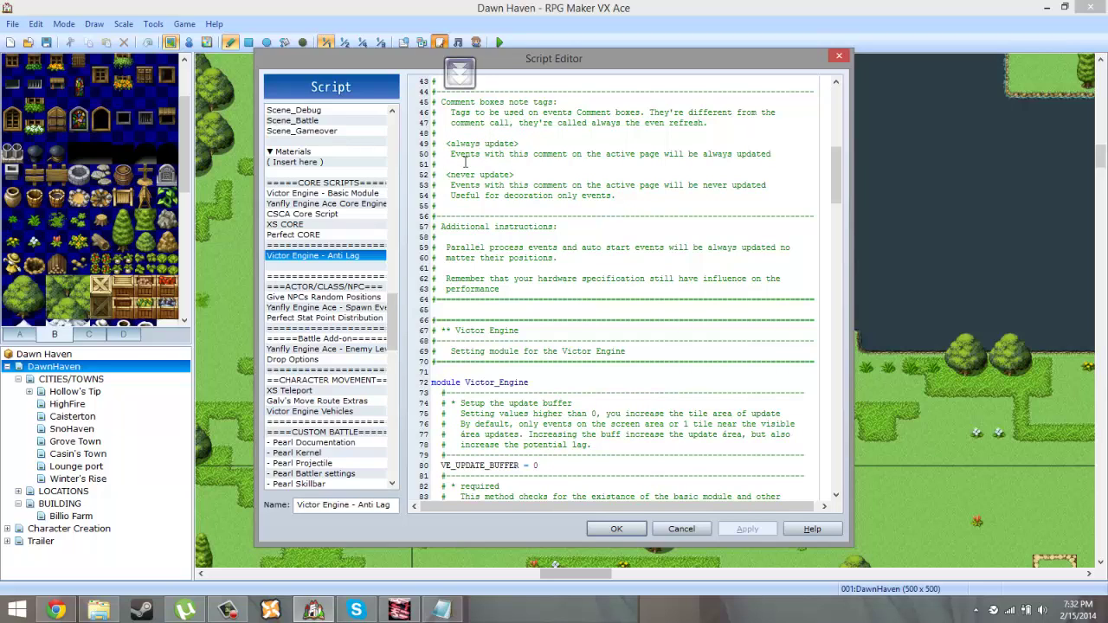
pyautogui.click(326, 298)
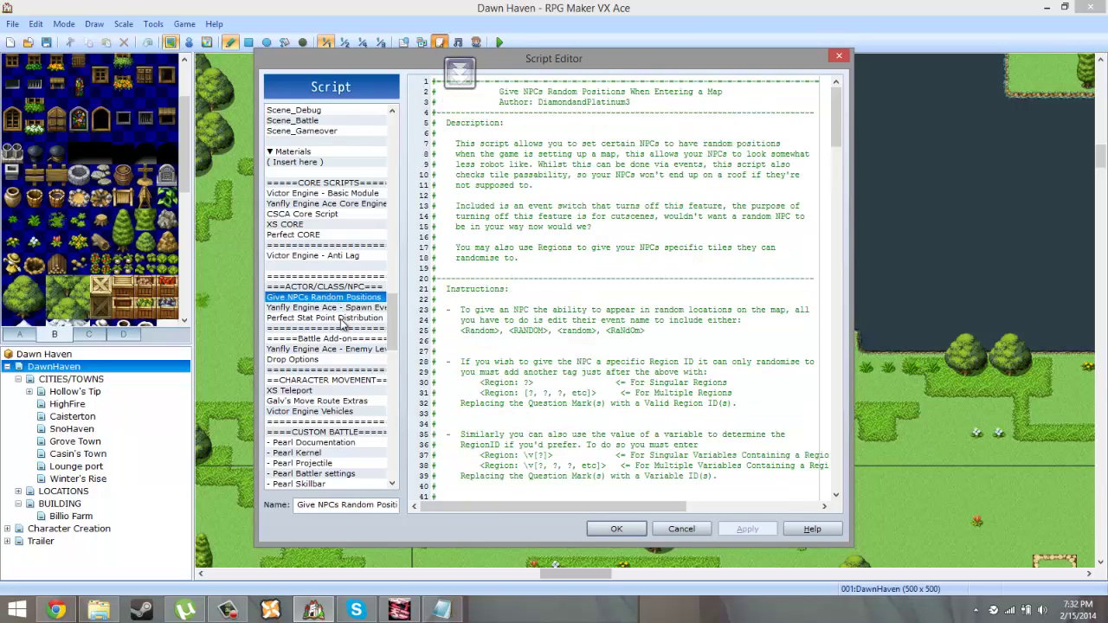
# Step: Glance at Spawn Event, then open Perfect Stat Point Distribution and scroll through its code
pyautogui.click(329, 310)
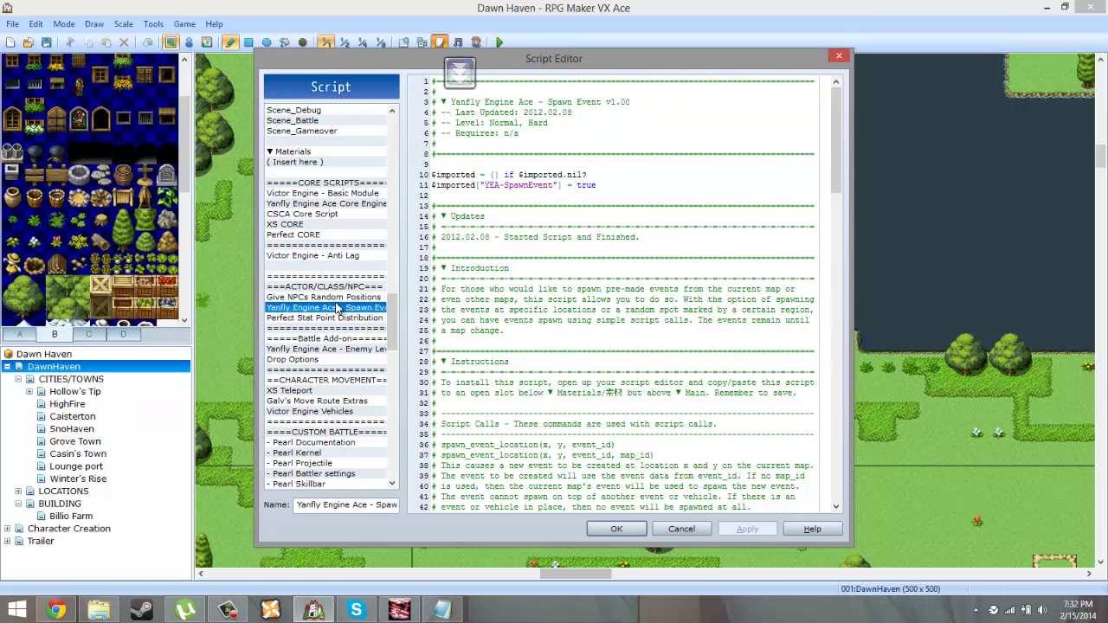
pyautogui.click(336, 298)
pyautogui.click(331, 318)
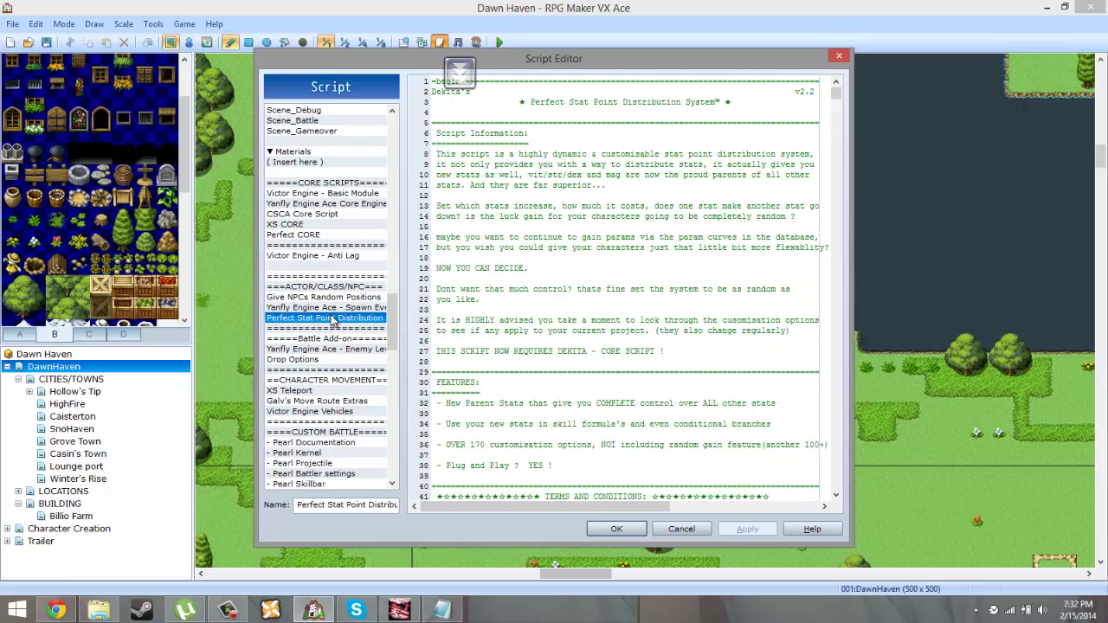
pyautogui.scroll(-4, 562, 286)
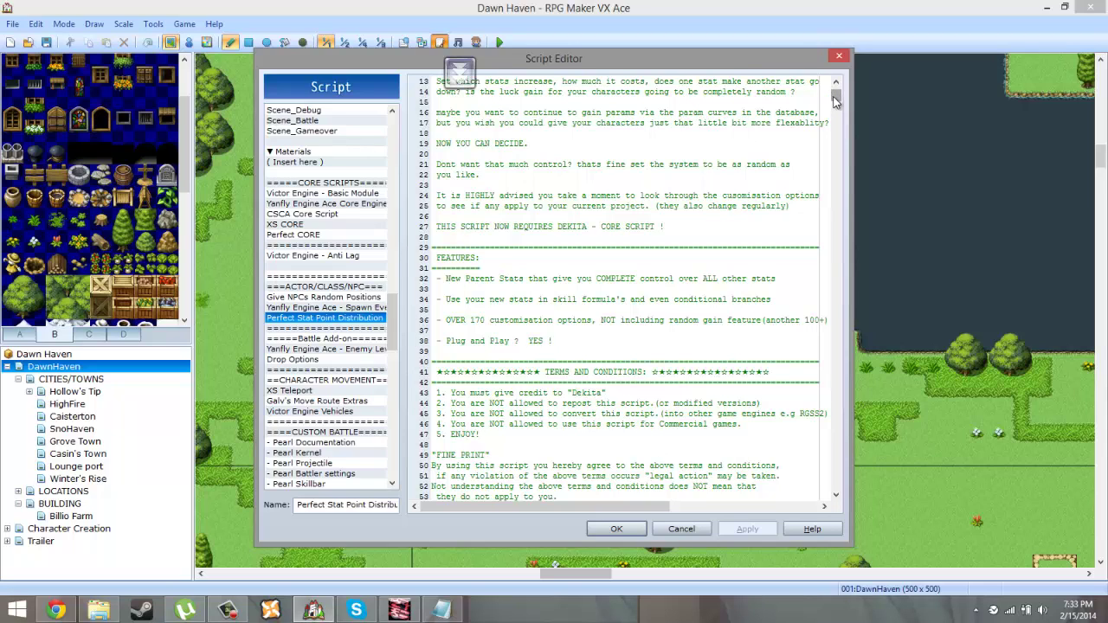
pyautogui.moveTo(835, 101); pyautogui.dragTo(807, 304)
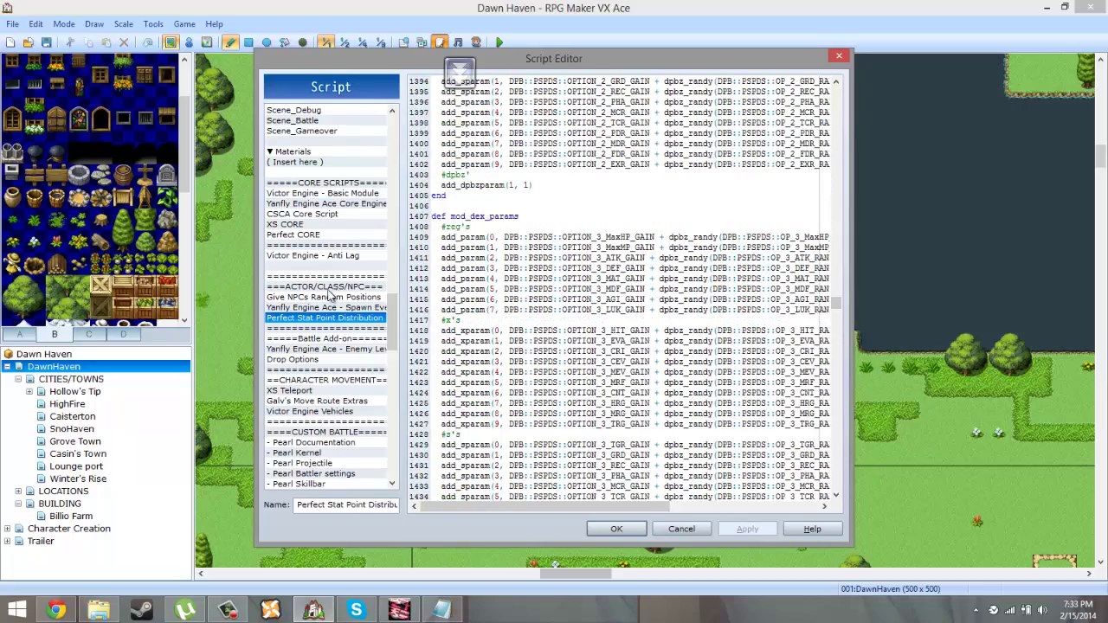
pyautogui.moveTo(388, 323); pyautogui.dragTo(388, 335)
# Step: Open Drop Options and select the \drop[type id, probability] note tag on line 35
pyautogui.click(292, 286)
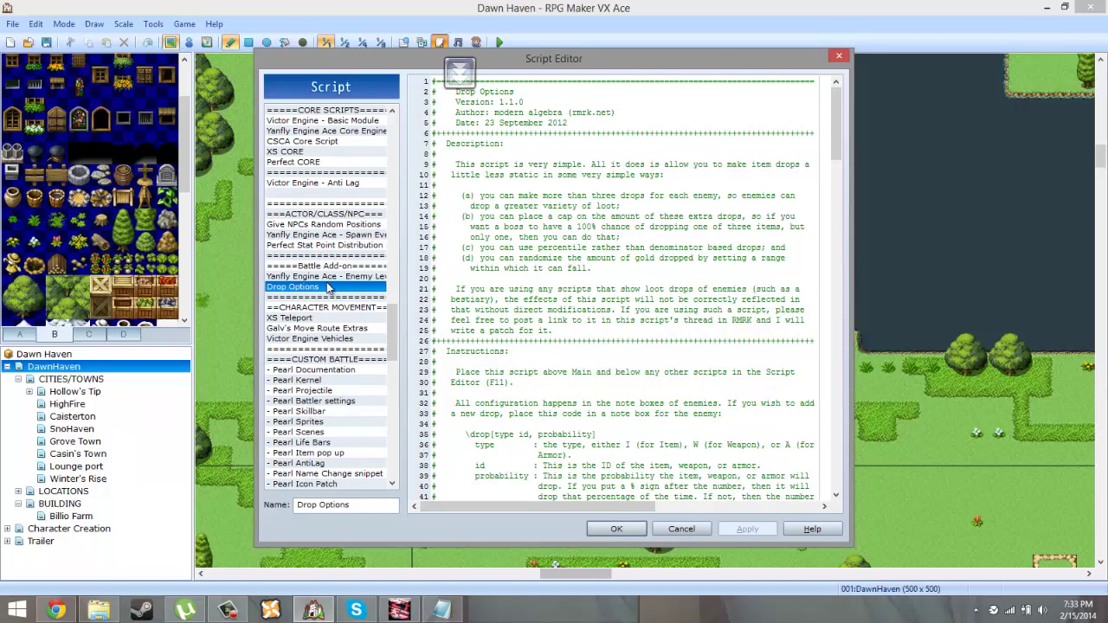
pyautogui.scroll(-4, 500, 281)
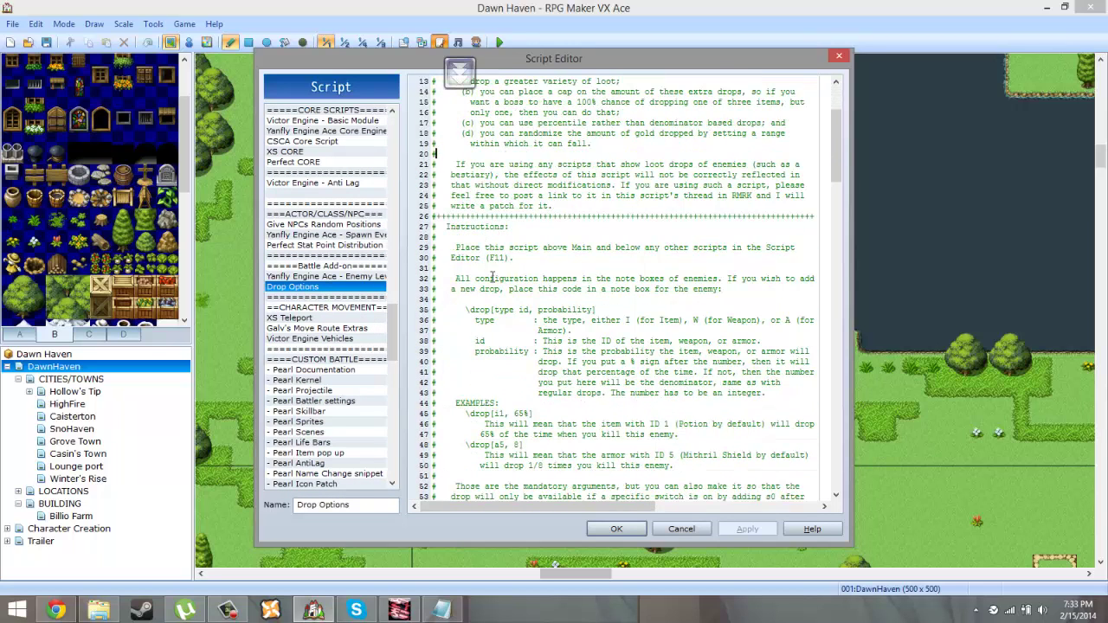
pyautogui.scroll(-1, 482, 269)
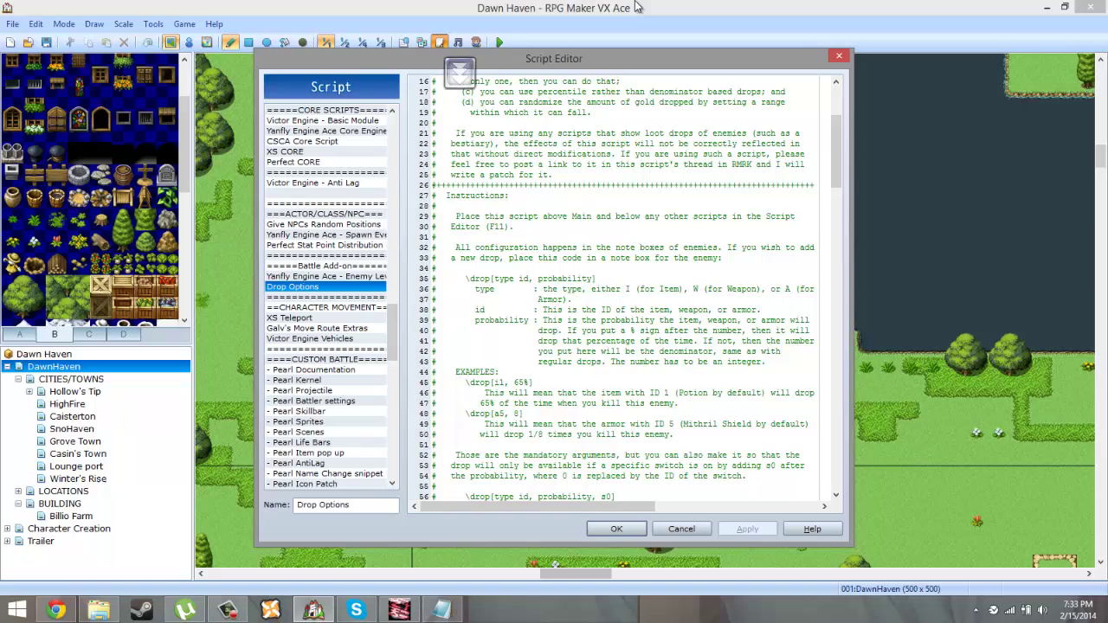
pyautogui.scroll(-1, 481, 83)
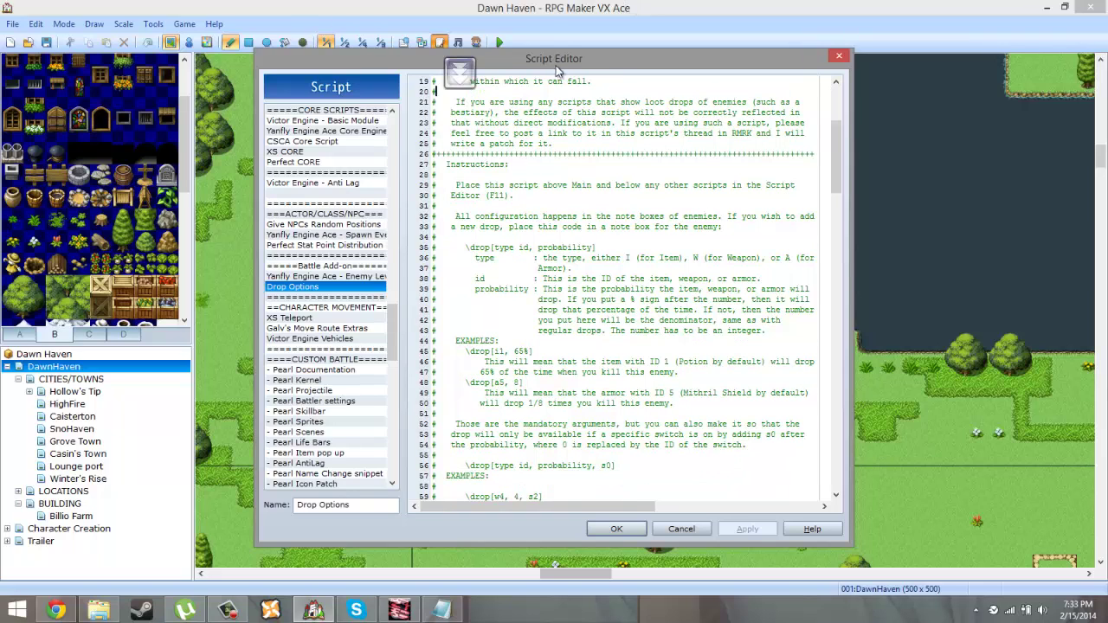
pyautogui.moveTo(596, 248); pyautogui.dragTo(460, 248)
pyautogui.hotkey('ctrl', 'c')
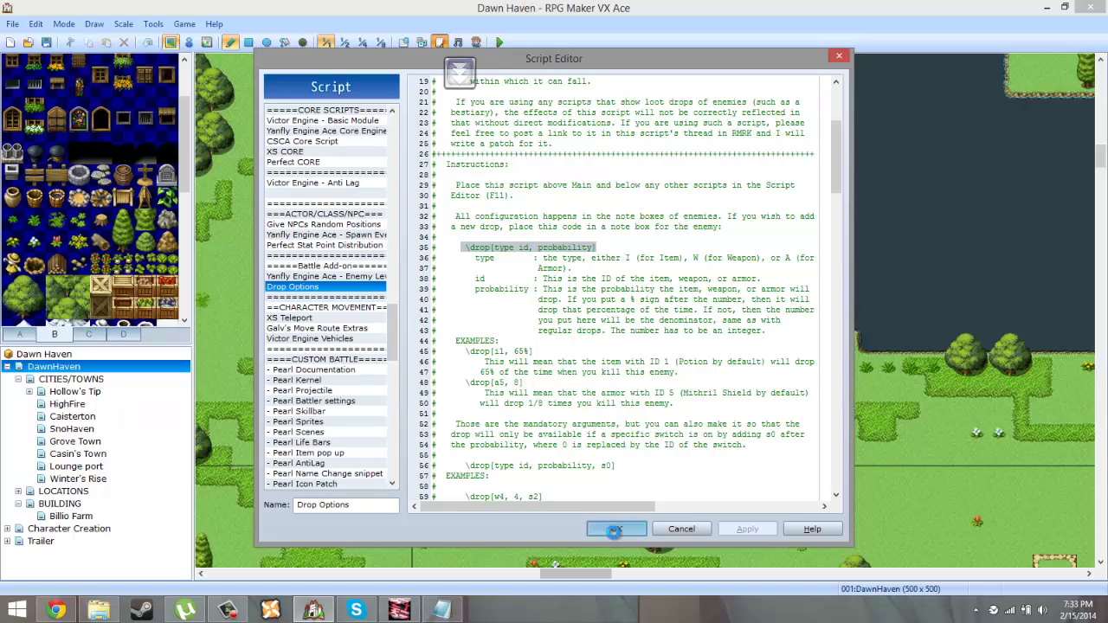
pyautogui.click(617, 529)
pyautogui.click(152, 24)
pyautogui.click(154, 42)
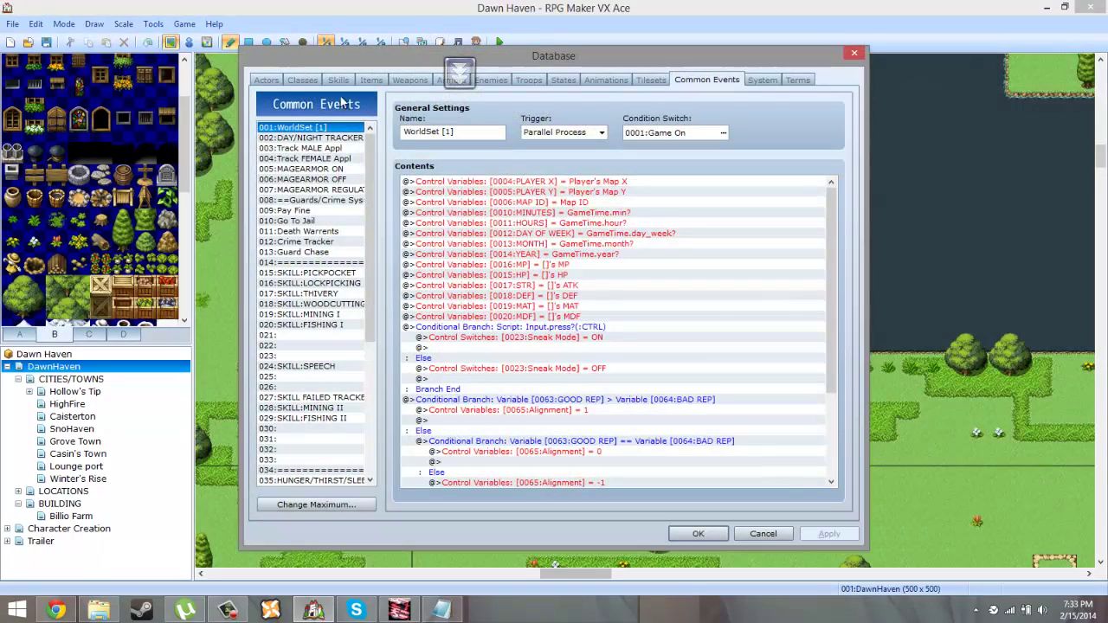
pyautogui.click(410, 80)
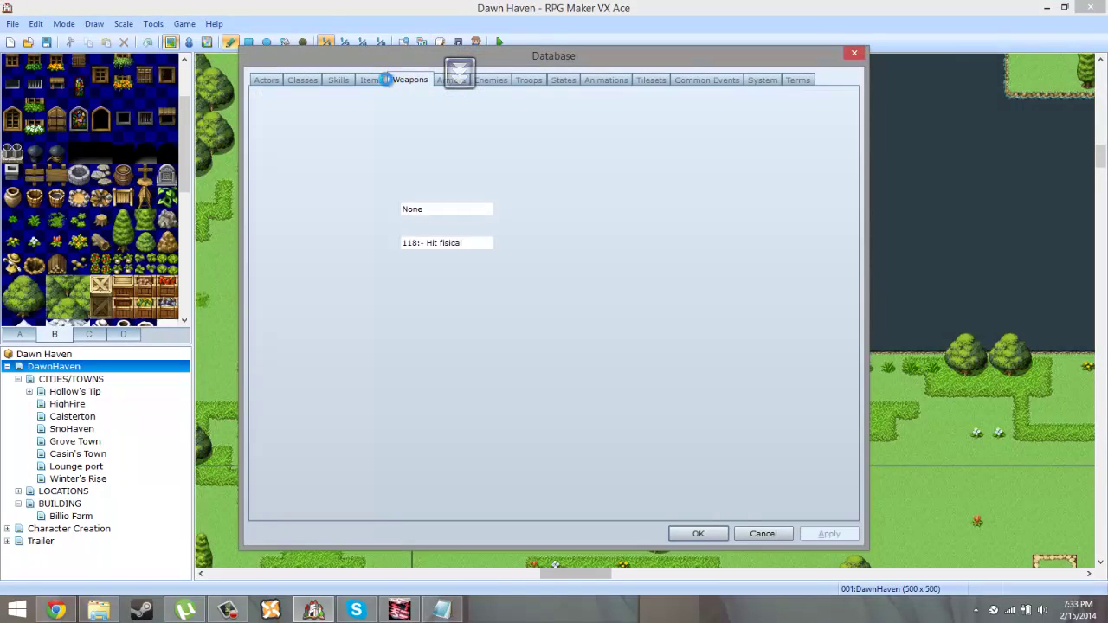
pyautogui.click(491, 78)
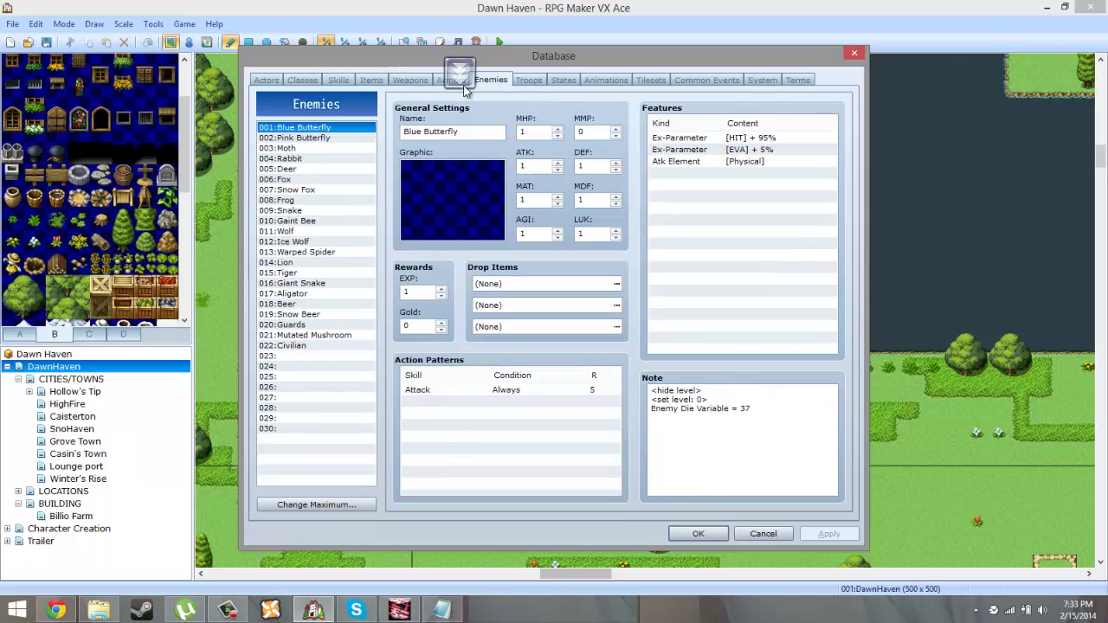
pyautogui.click(324, 138)
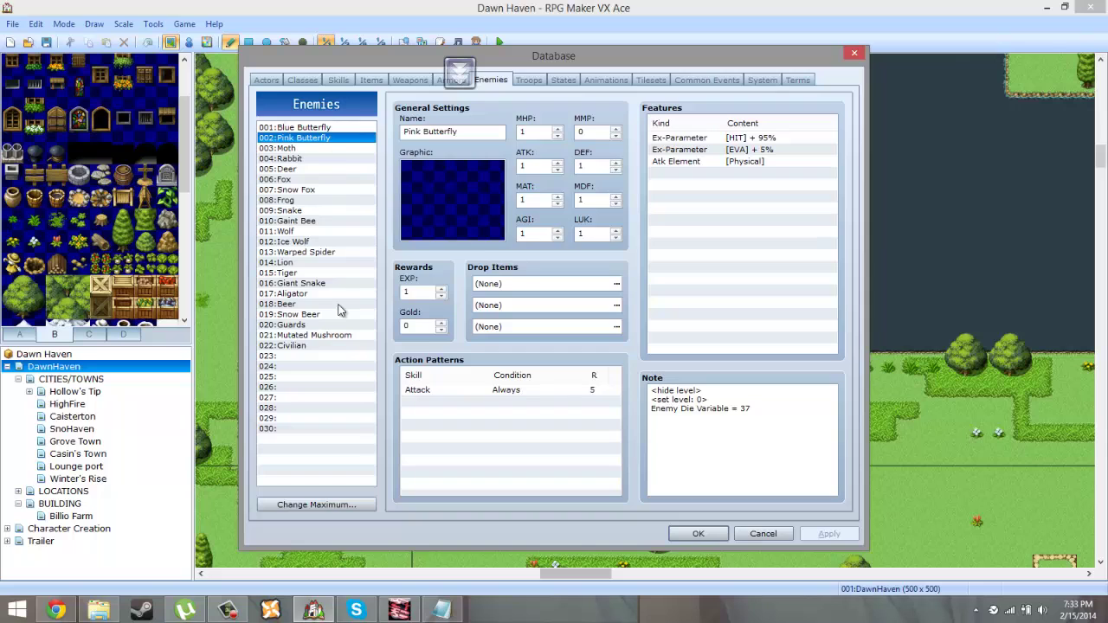
pyautogui.click(337, 130)
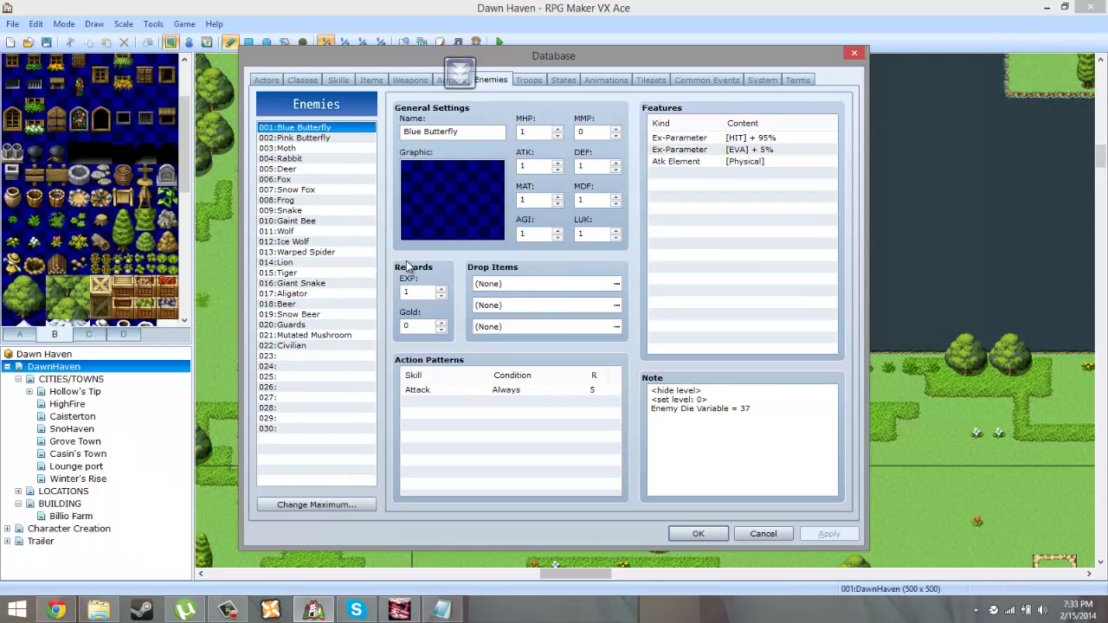
pyautogui.click(287, 169)
pyautogui.click(283, 253)
pyautogui.click(290, 304)
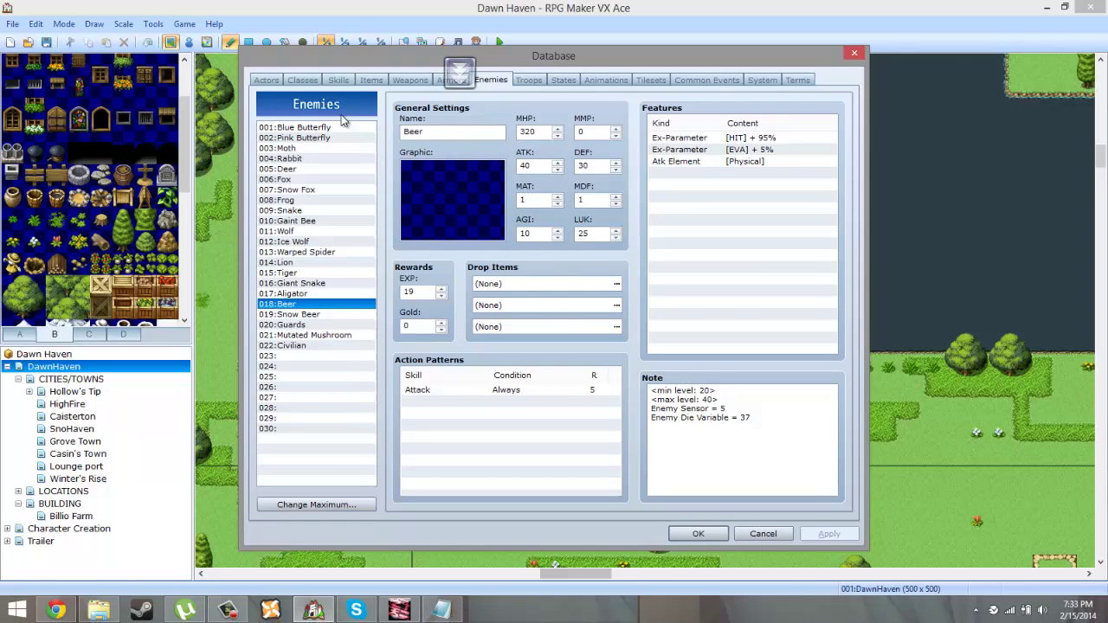
pyautogui.click(332, 128)
pyautogui.click(692, 423)
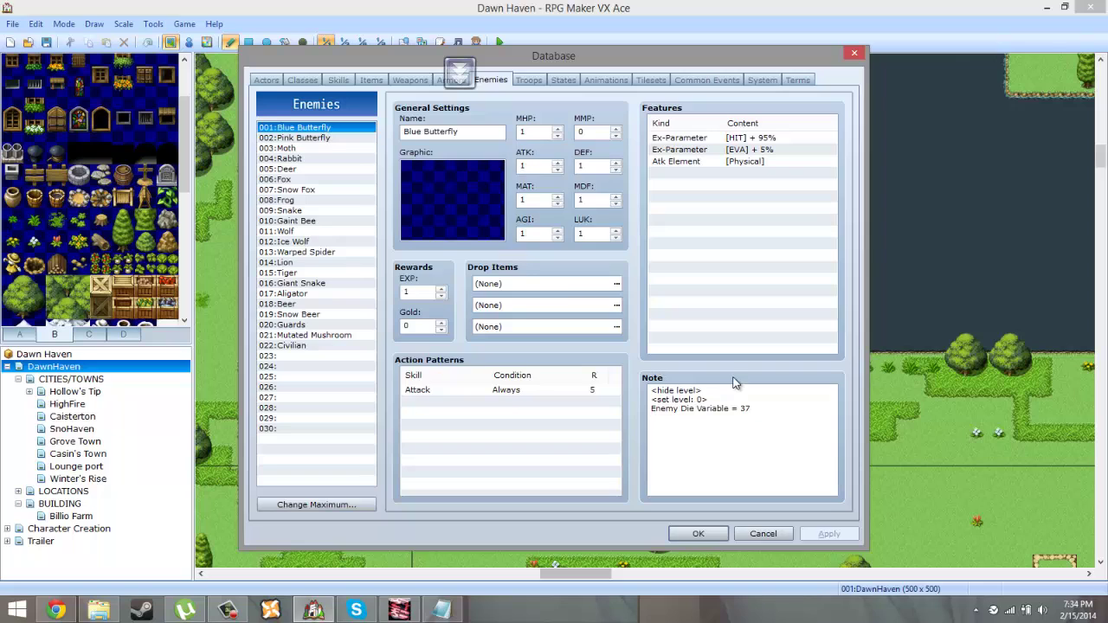
pyautogui.hotkey('ctrl', 'v')
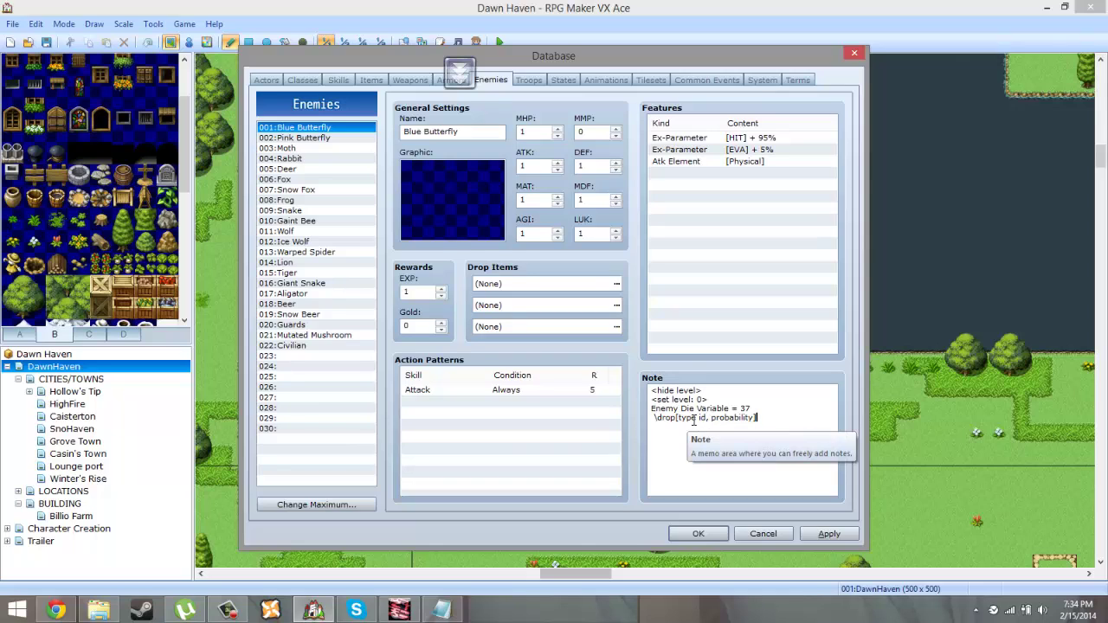
pyautogui.doubleClick(685, 419)
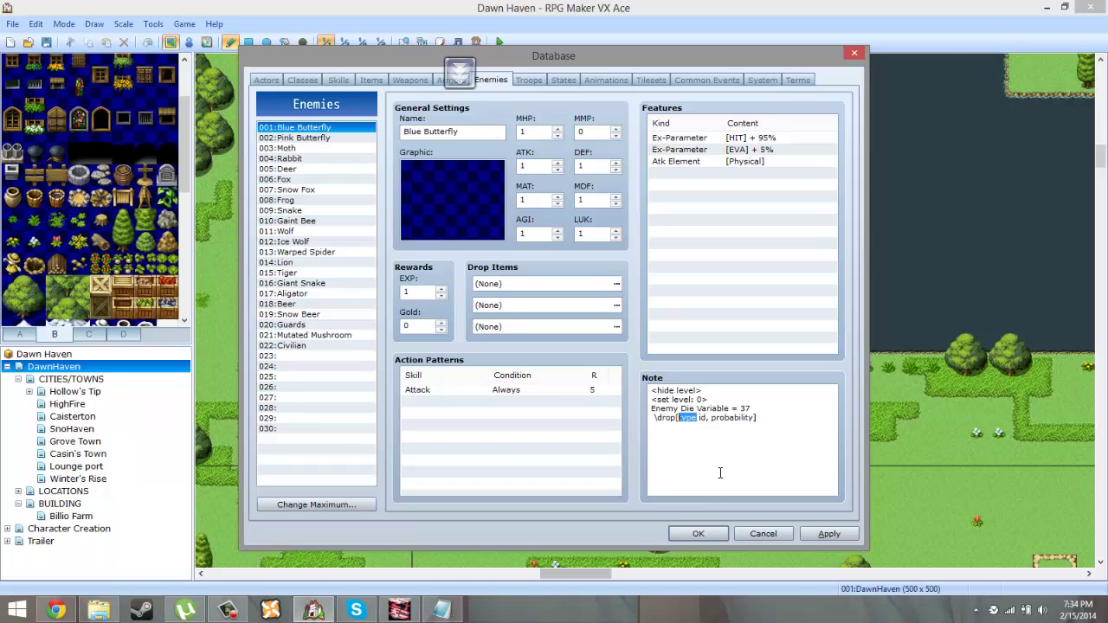
pyautogui.doubleClick(703, 418)
pyautogui.write('id')
pyautogui.moveTo(711, 418); pyautogui.dragTo(750, 433)
pyautogui.moveTo(801, 437); pyautogui.dragTo(623, 440)
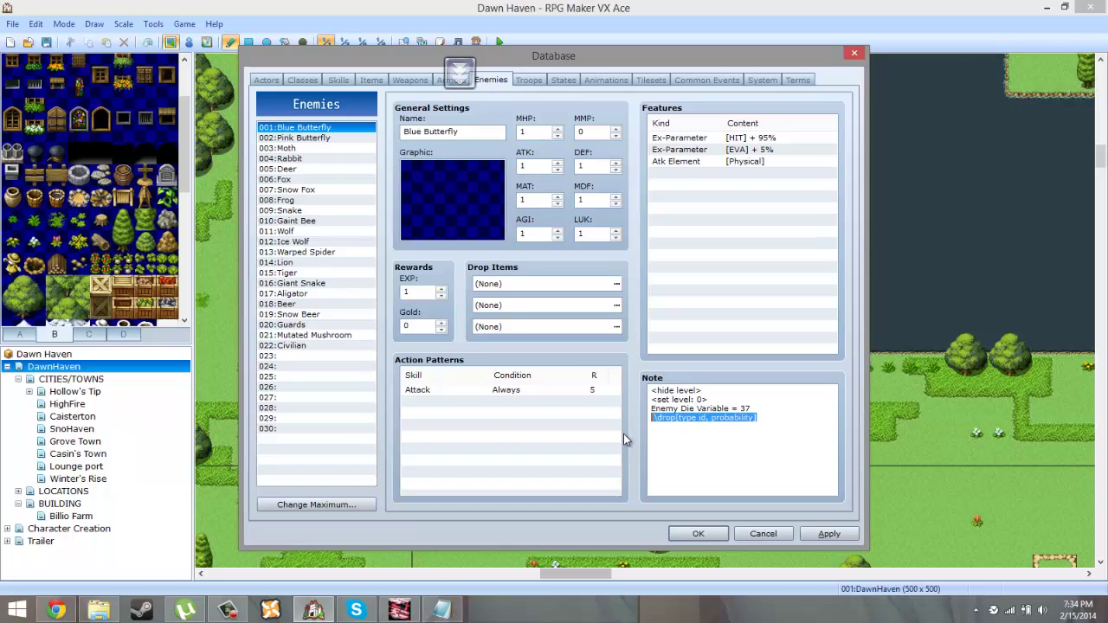
pyautogui.press('BackSpace')
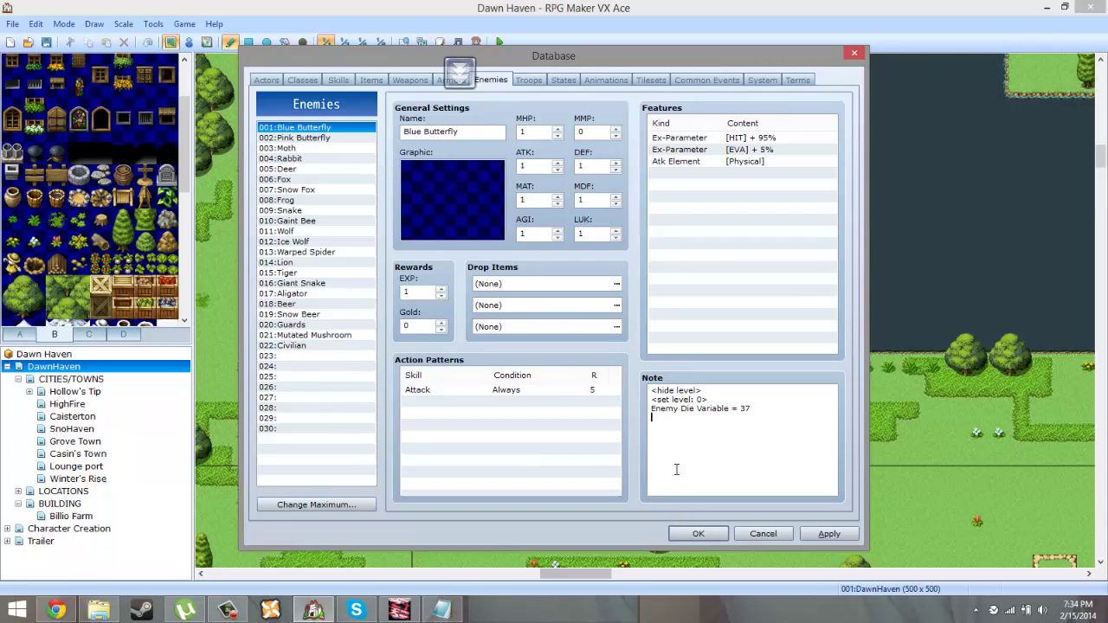
pyautogui.click(699, 533)
pyautogui.click(439, 42)
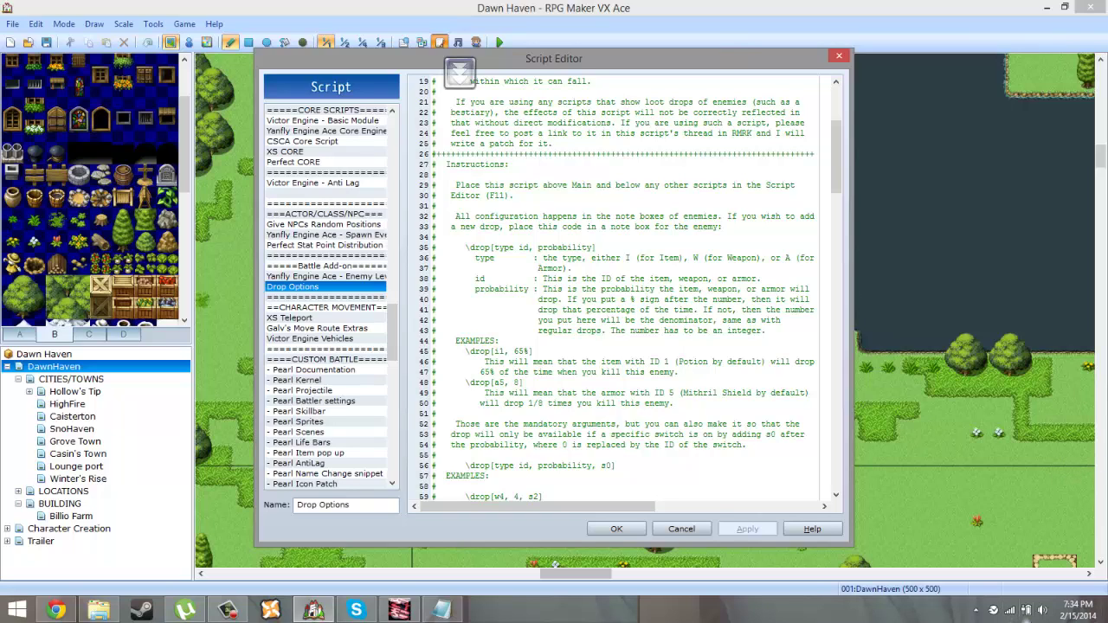
# Step: Scroll past the Drop Options probability notes, then view XS Teleport, Galv's Move Route Extras and Victor Engine Vehicles
pyautogui.click(660, 298)
pyautogui.scroll(-4, 660, 290)
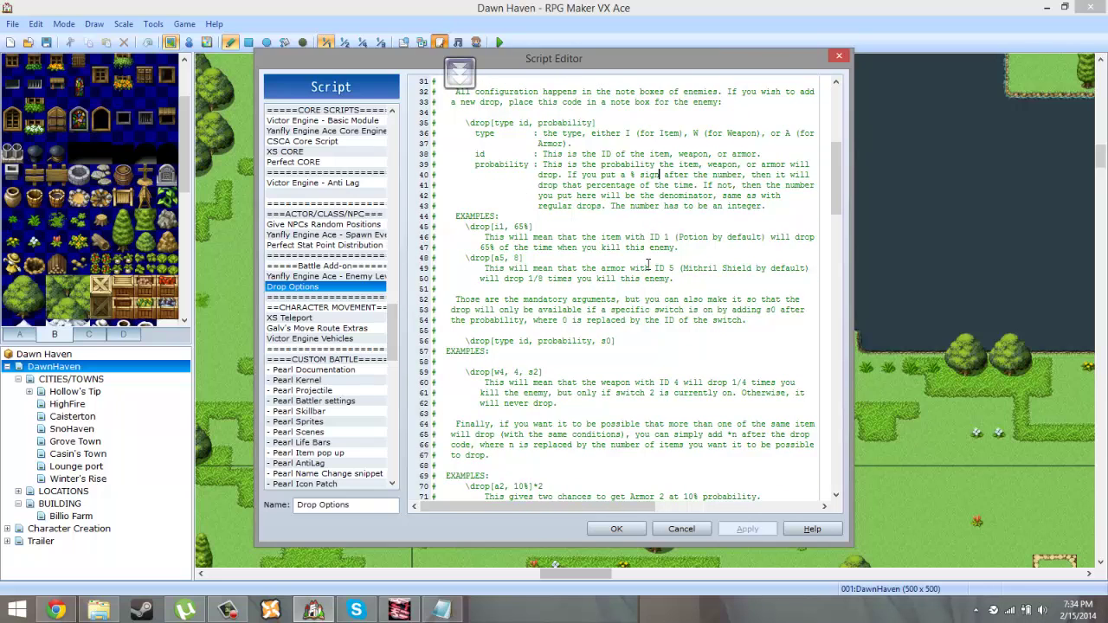
pyautogui.scroll(-2, 647, 261)
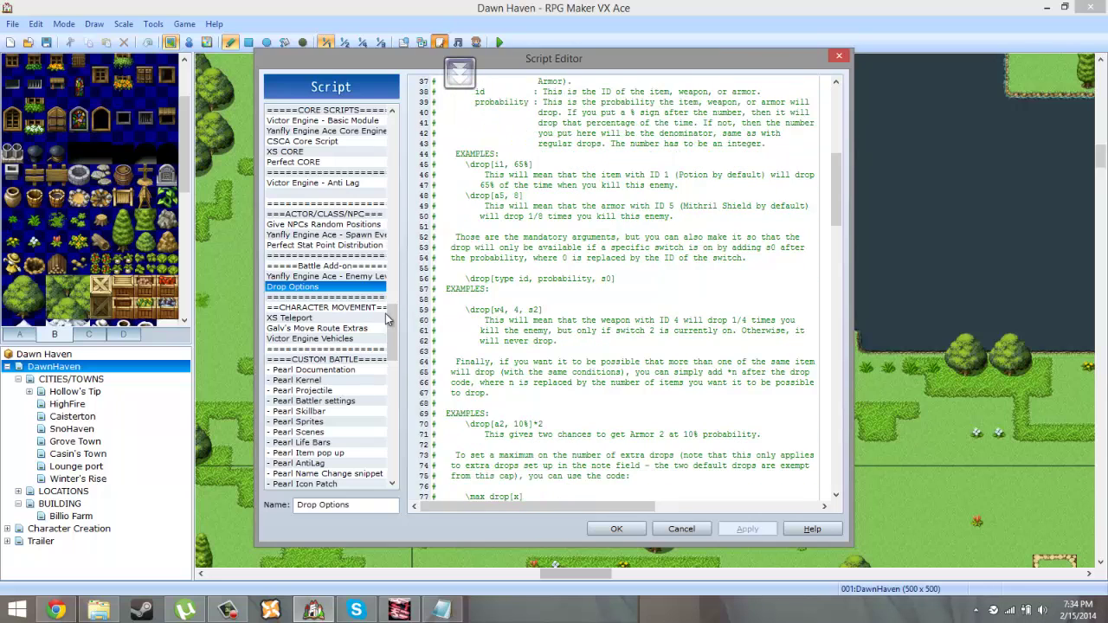
pyautogui.click(332, 318)
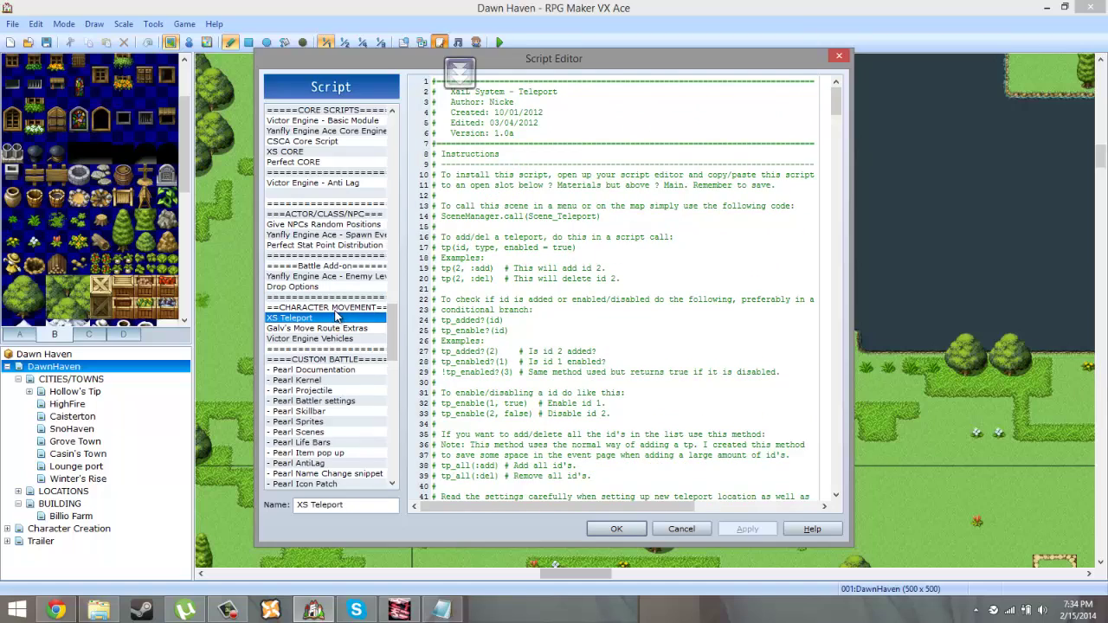
pyautogui.click(334, 328)
pyautogui.click(341, 339)
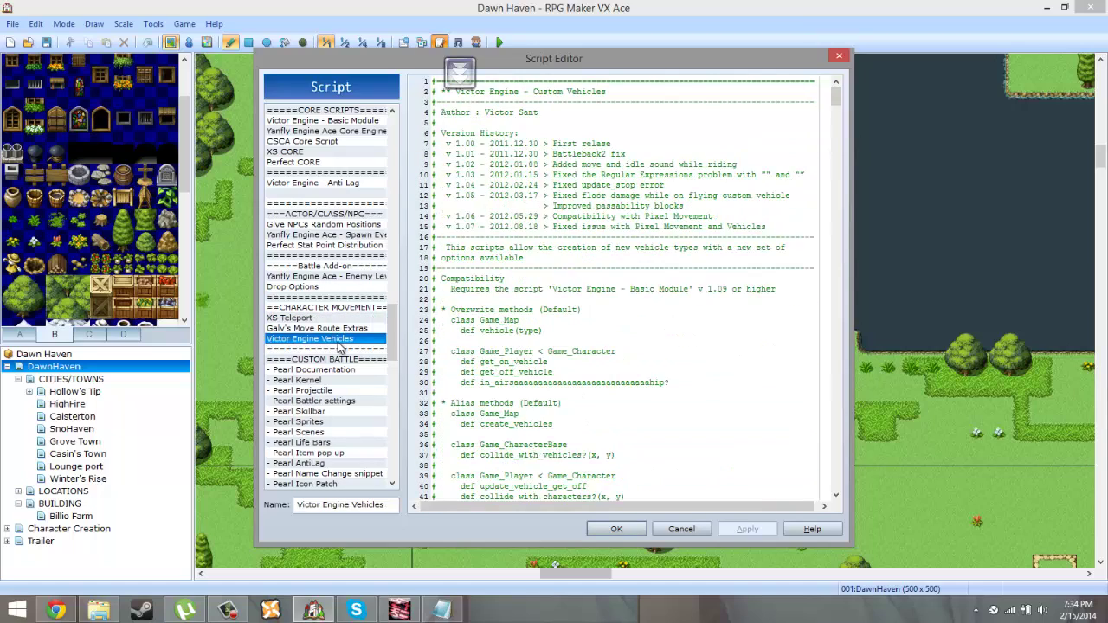
# Step: Return to Galv's Move Route Extras and scroll through its usage notes
pyautogui.click(345, 330)
pyautogui.scroll(-14, 554, 295)
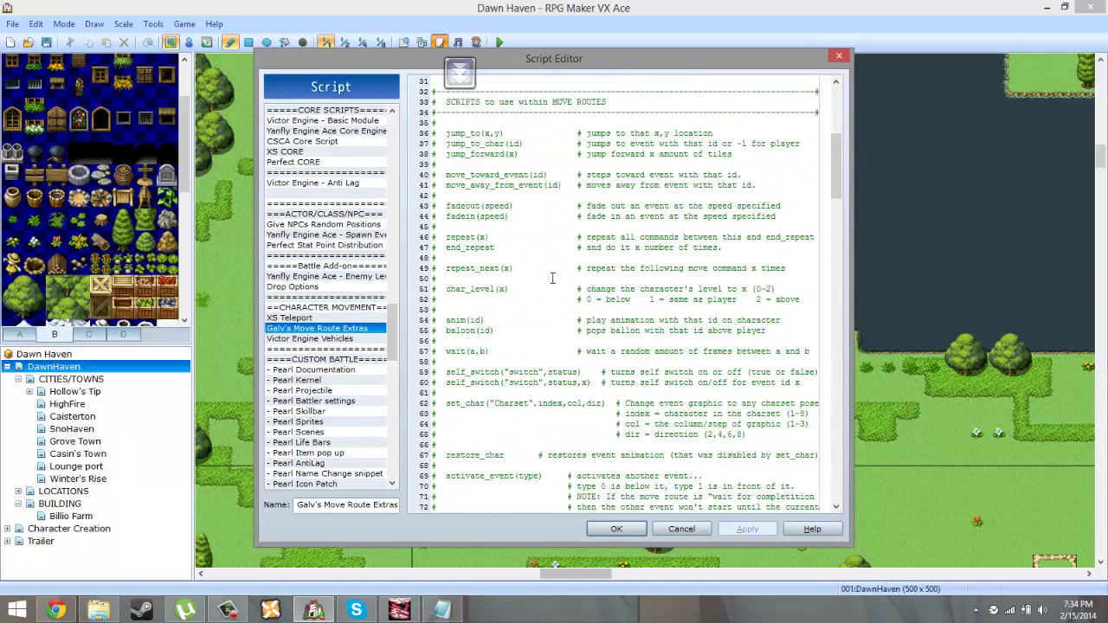
pyautogui.scroll(-11, 554, 264)
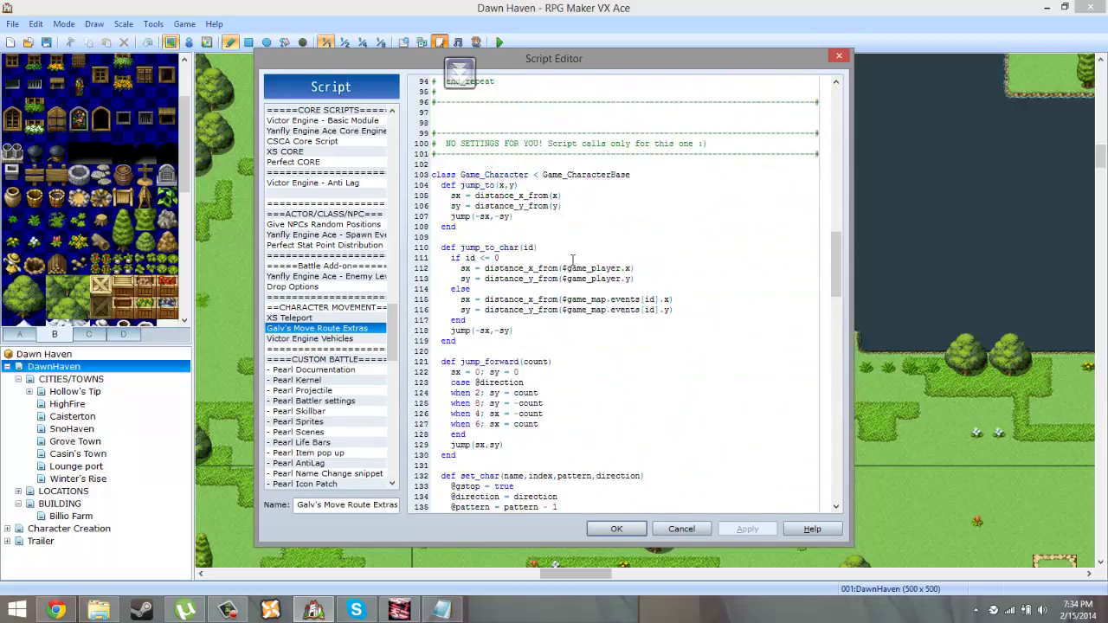
pyautogui.scroll(18, 572, 260)
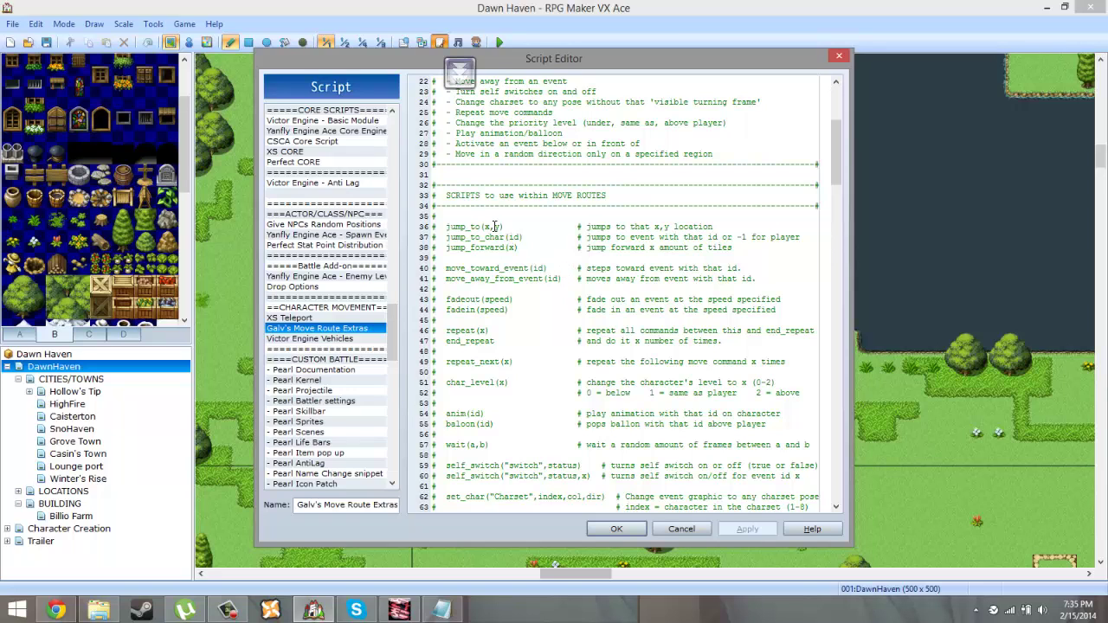
pyautogui.scroll(-3, 514, 256)
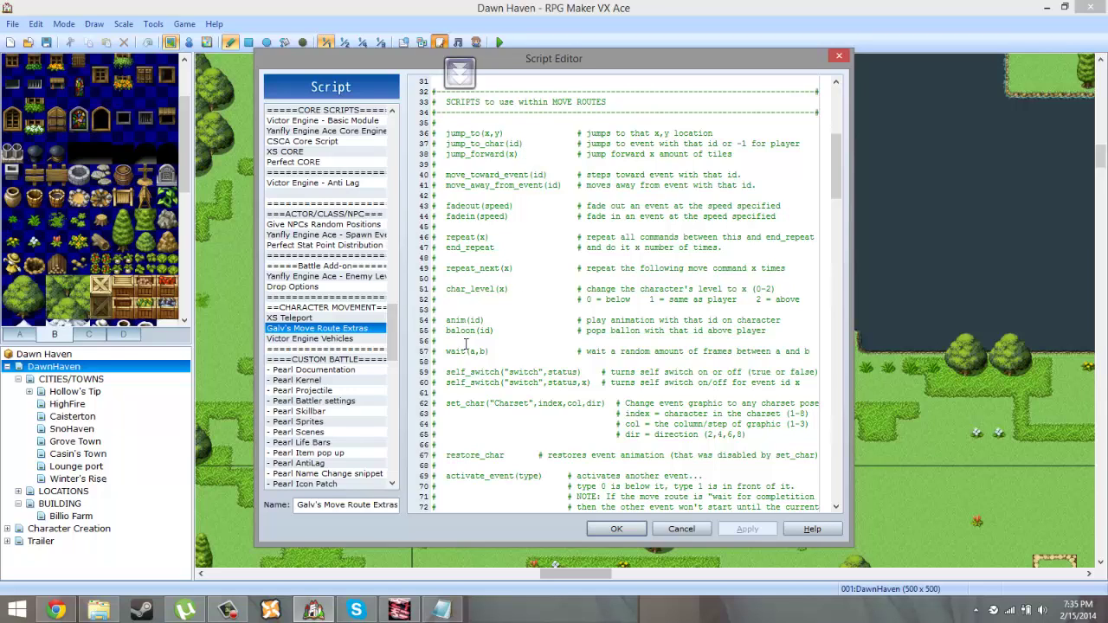
pyautogui.scroll(-1, 473, 350)
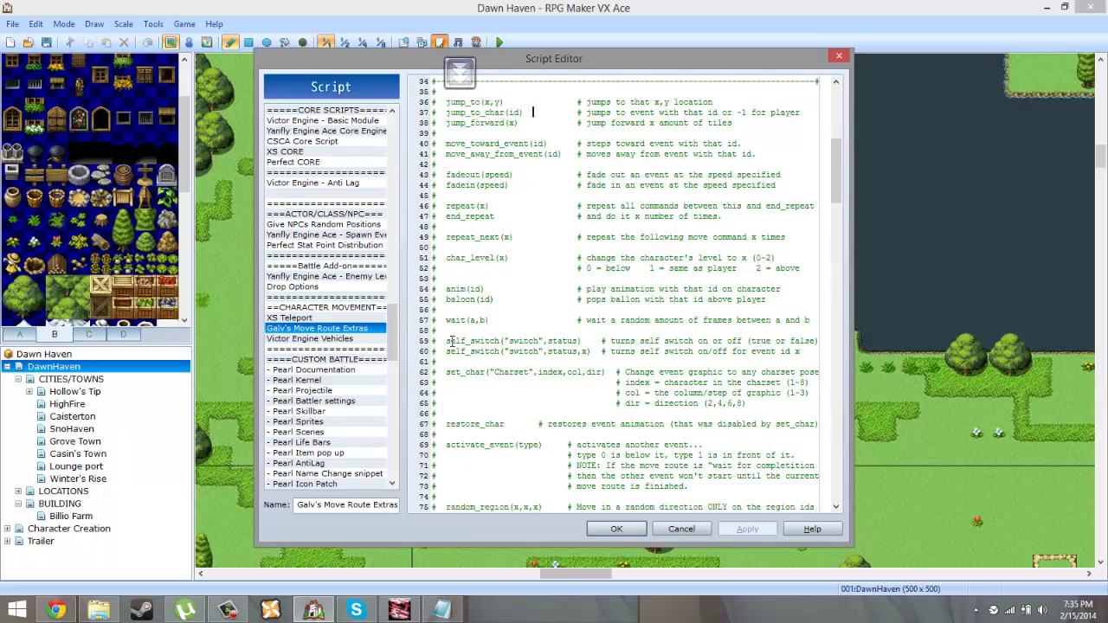
pyautogui.scroll(-2, 468, 331)
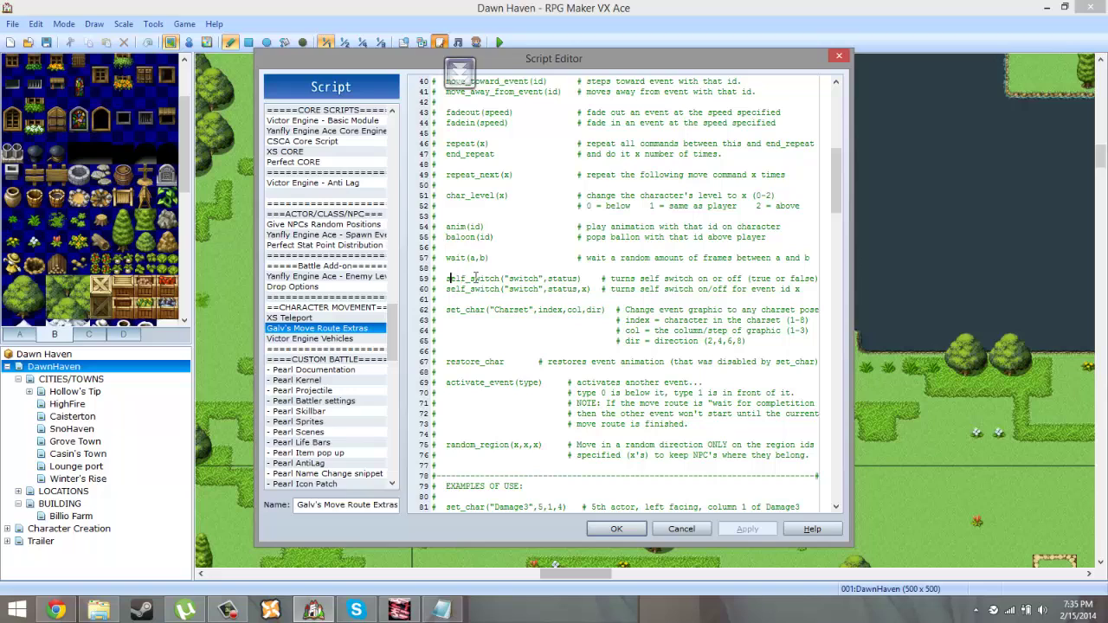
# Step: Highlight the self_switch("switch",status) call and its switch and status arguments on lines 59-60
pyautogui.press('End')
pyautogui.hotkey('shift', 'Left')
pyautogui.hotkey('shift', 'Left')
pyautogui.hotkey('shift', 'Left')
pyautogui.hotkey('shift', 'Left')
pyautogui.hotkey('shift', 'Left')
pyautogui.hotkey('shift', 'Left')
pyautogui.hotkey('shift', 'Left')
pyautogui.hotkey('shift', 'Left')
pyautogui.hotkey('shift', 'Left')
pyautogui.hotkey('shift', 'Left')
pyautogui.hotkey('shift', 'Left')
pyautogui.hotkey('shift', 'Left')
pyautogui.hotkey('shift', 'Left')
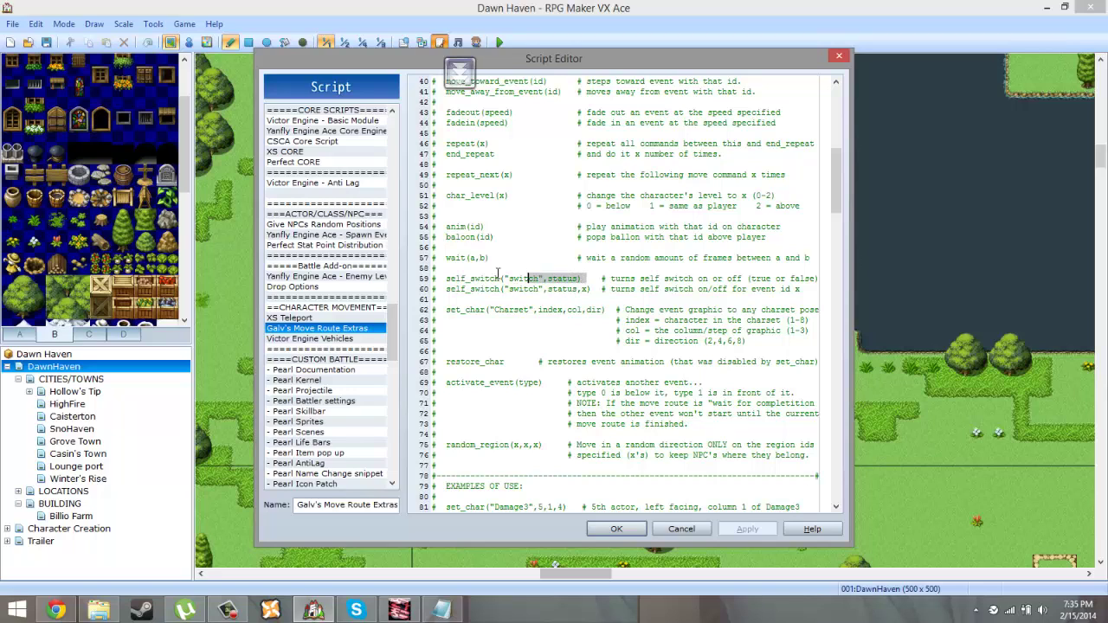
pyautogui.hotkey('shift', 'Left')
pyautogui.hotkey('shift', 'Left')
pyautogui.hotkey('shift', 'Left')
pyautogui.hotkey('shift', 'Left')
pyautogui.hotkey('shift', 'Left')
pyautogui.hotkey('shift', 'Left')
pyautogui.hotkey('shift', 'Left')
pyautogui.hotkey('shift', 'Left')
pyautogui.hotkey('shift', 'Left')
pyautogui.hotkey('shift', 'Left')
pyautogui.hotkey('shift', 'Left')
pyautogui.hotkey('shift', 'Left')
pyautogui.hotkey('shift', 'Left')
pyautogui.hotkey('shift', 'Left')
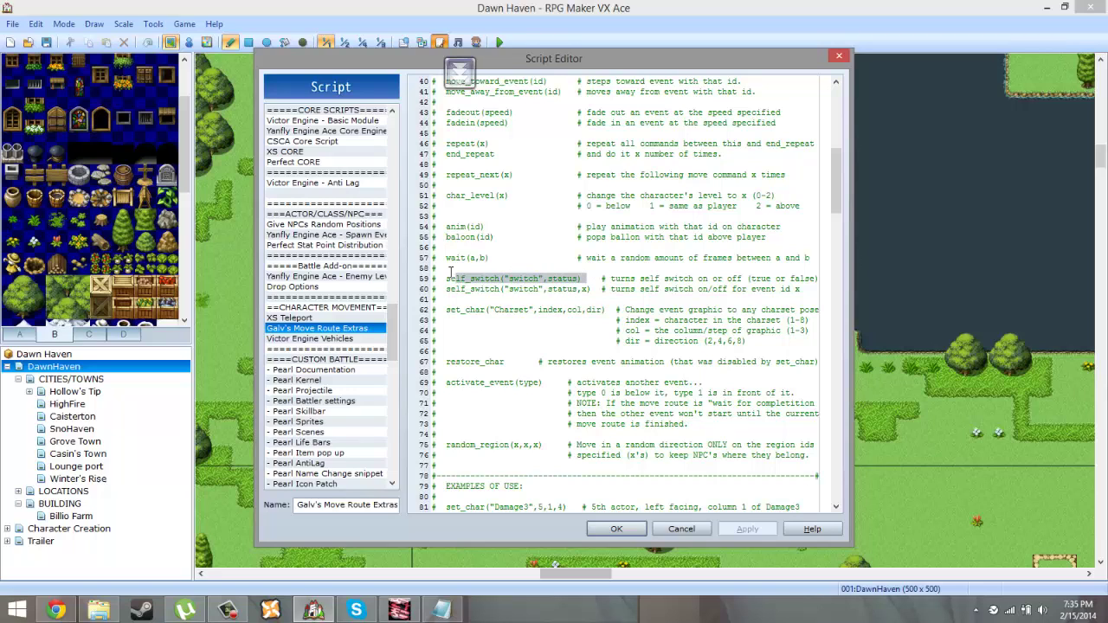
pyautogui.hotkey('shift', 'Right')
pyautogui.hotkey('shift', 'Right')
pyautogui.hotkey('shift', 'Left')
pyautogui.click(504, 320)
pyautogui.moveTo(548, 277); pyautogui.dragTo(569, 277)
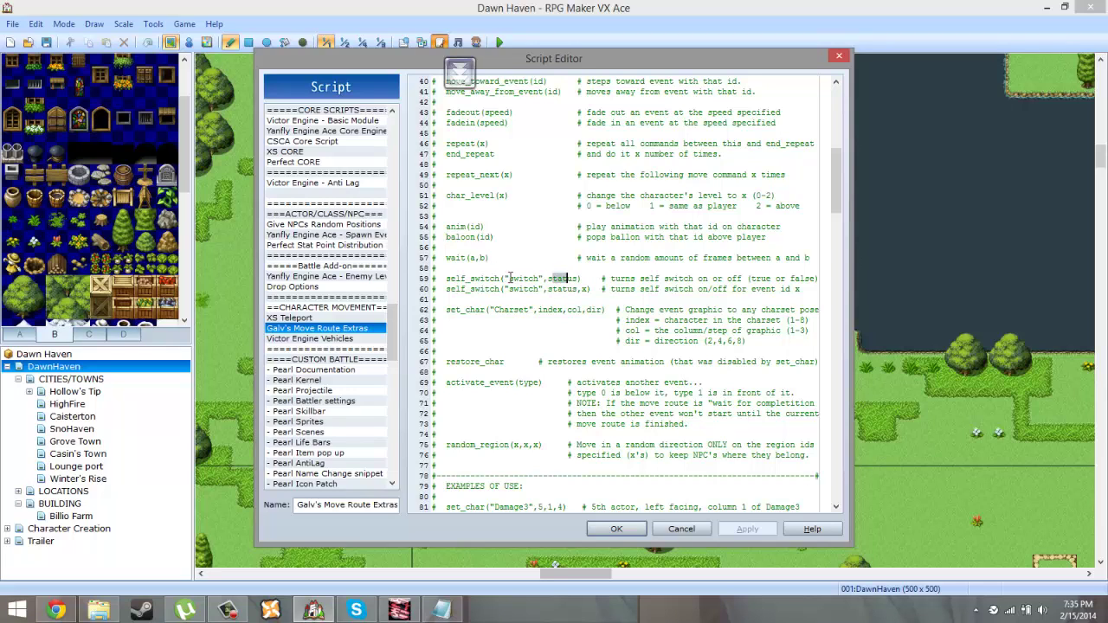
pyautogui.moveTo(511, 278); pyautogui.dragTo(535, 278)
pyautogui.click(535, 299)
pyautogui.tripleClick(587, 291)
pyautogui.click(614, 299)
pyautogui.click(247, 603)
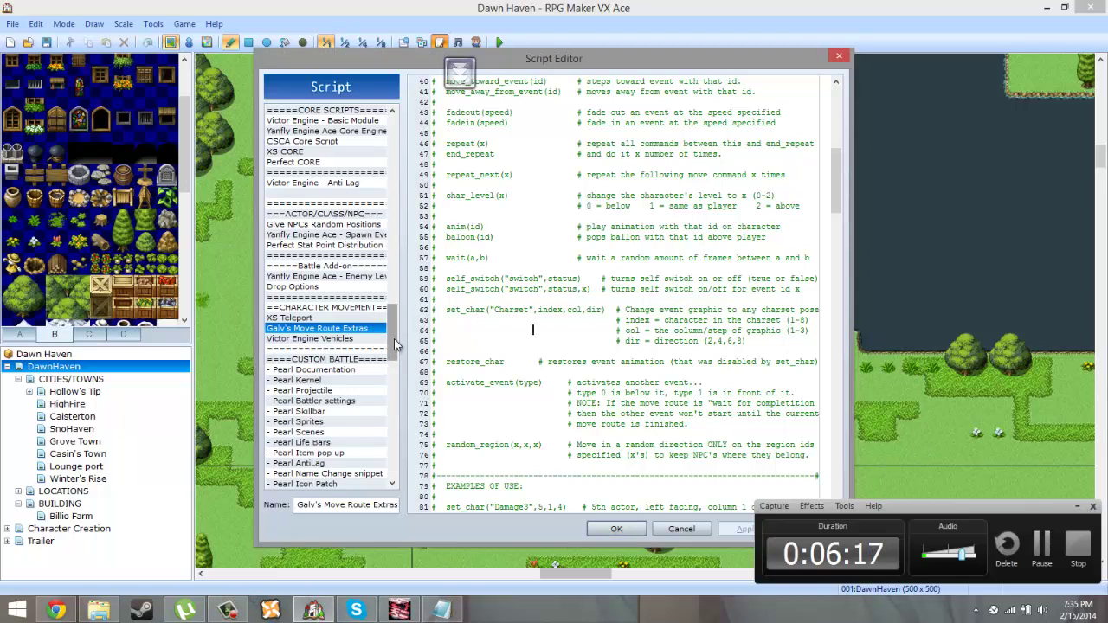
pyautogui.scroll(-1, 393, 345)
# Step: Close the Script Editor and create a new event on the grass tile below the lake
pyautogui.click(616, 528)
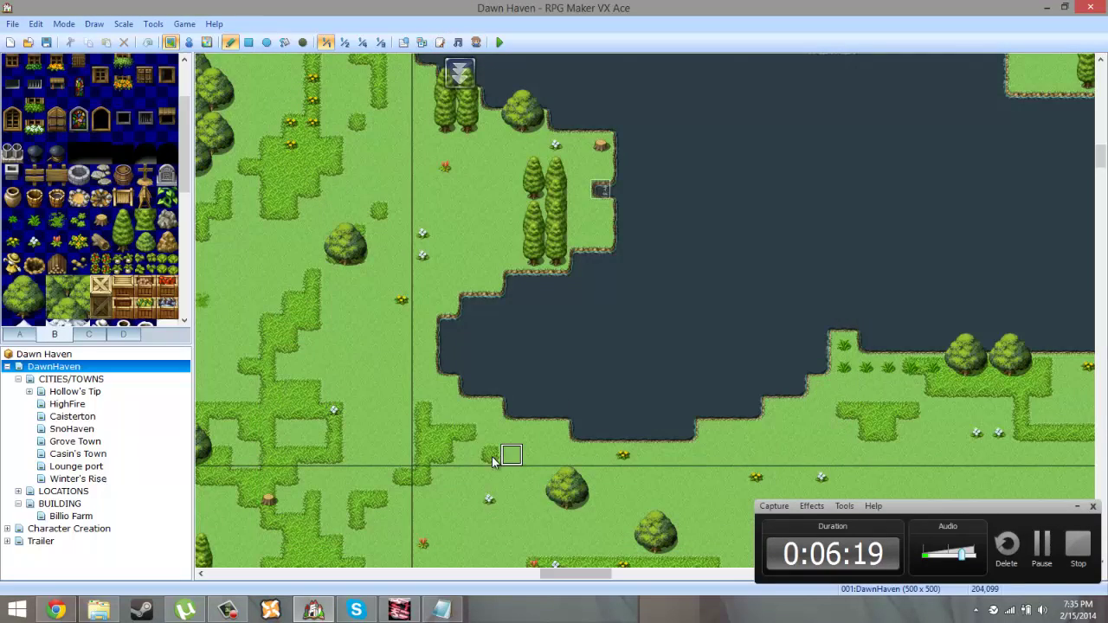
pyautogui.click(189, 42)
pyautogui.rightClick(512, 442)
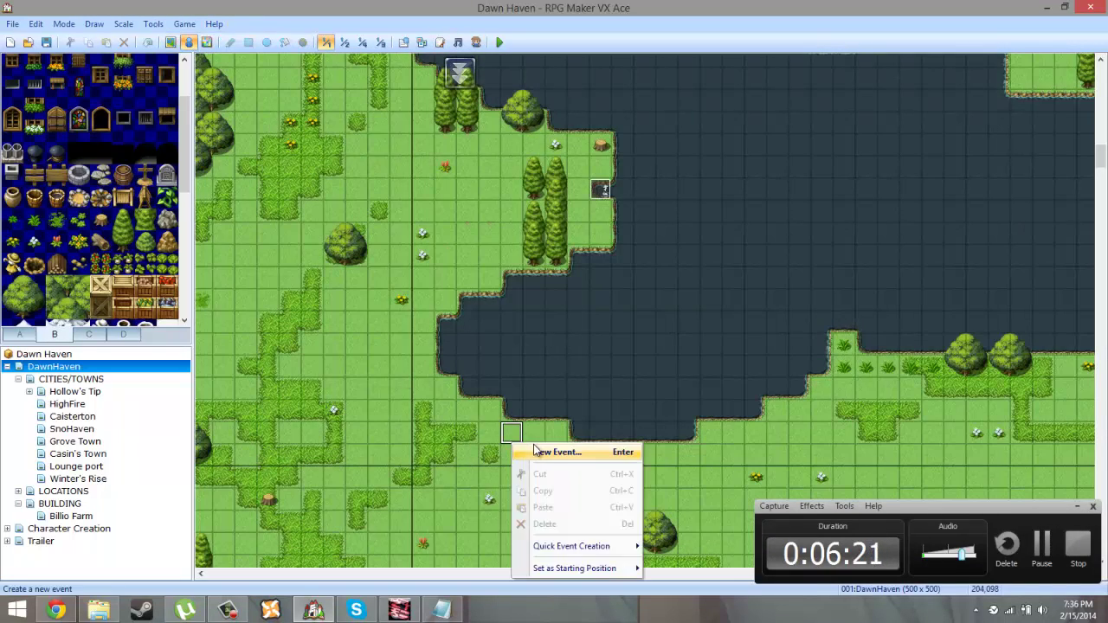
pyautogui.click(554, 452)
# Step: Look at the Set Move Route command in the event command list without adding it
pyautogui.click(578, 173)
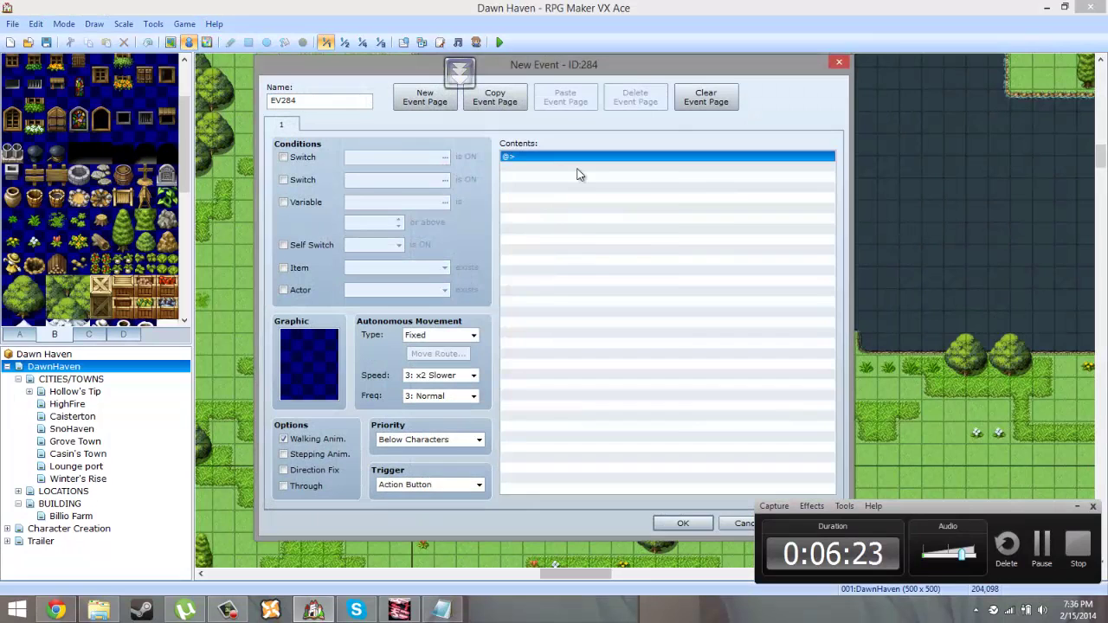
pyautogui.rightClick(579, 174)
pyautogui.click(587, 173)
pyautogui.click(569, 142)
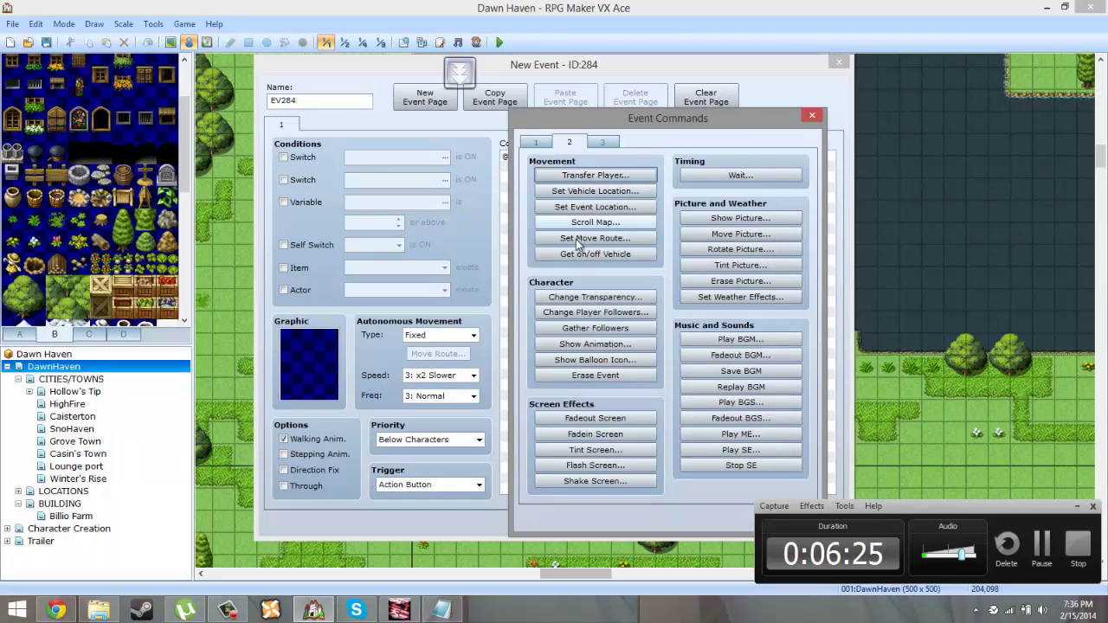
pyautogui.moveTo(578, 253); pyautogui.dragTo(615, 240)
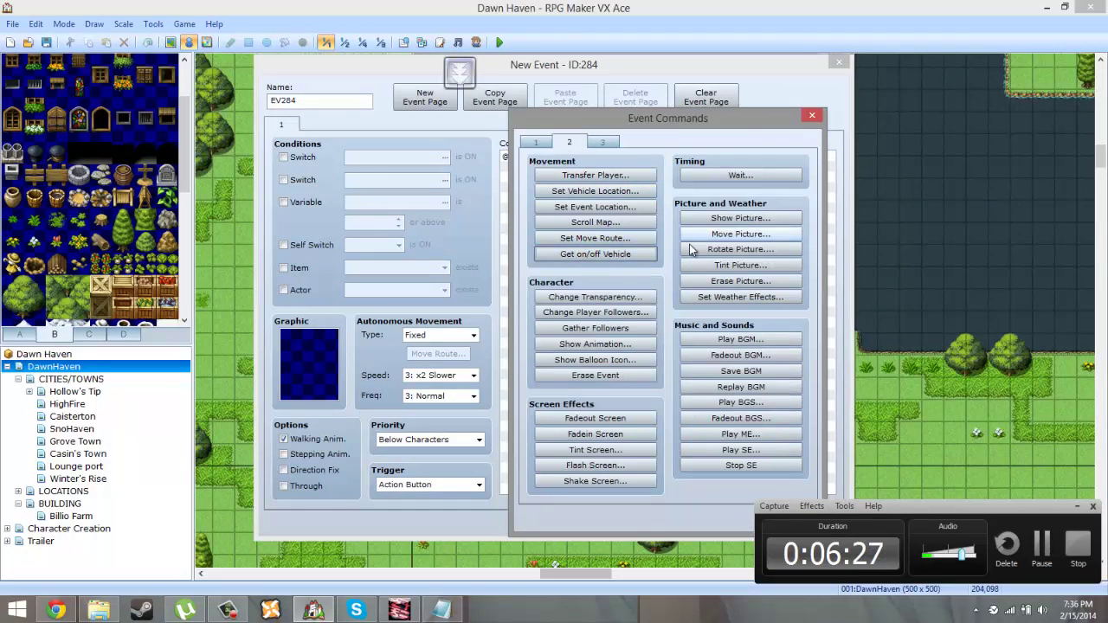
pyautogui.click(613, 238)
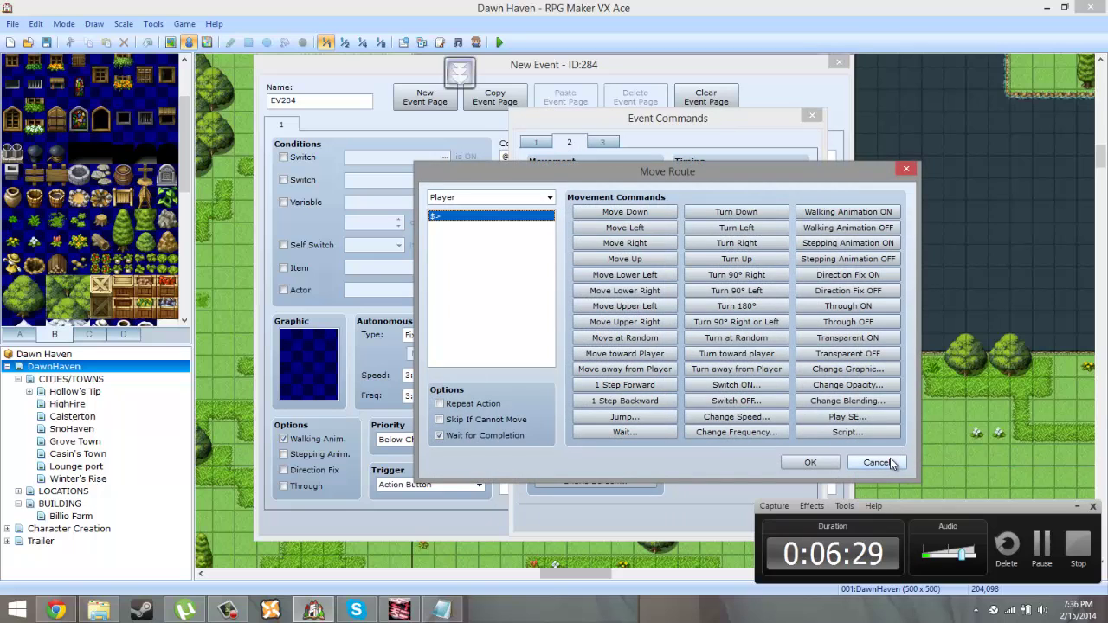
pyautogui.click(881, 462)
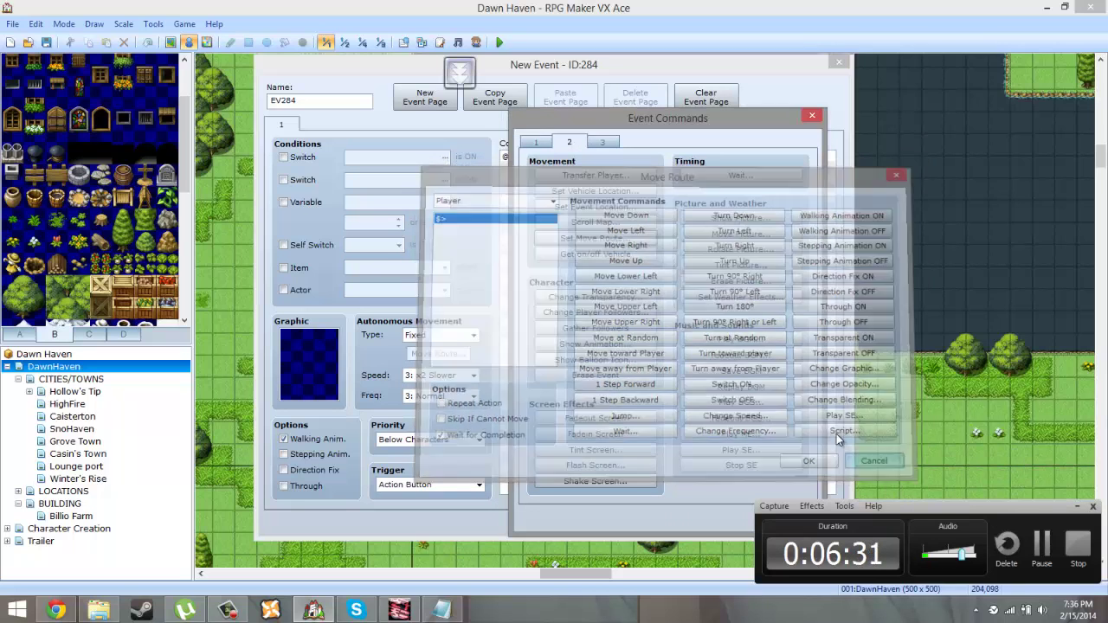
pyautogui.click(812, 115)
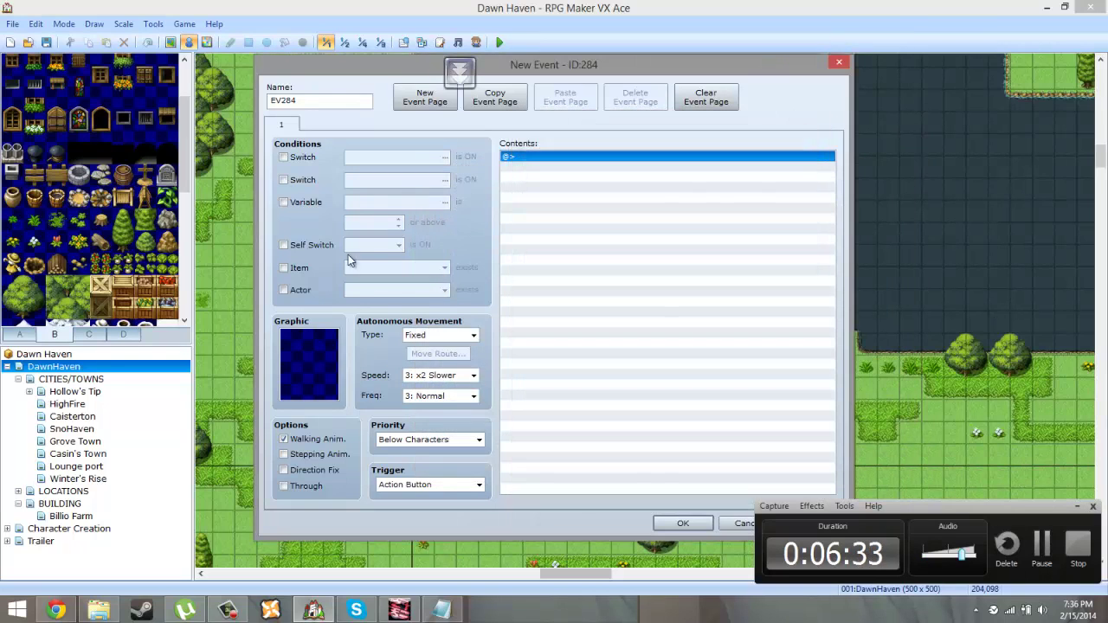
# Step: Set the event's movement type to Custom and view its route without changes
pyautogui.click(420, 336)
pyautogui.click(424, 381)
pyautogui.click(433, 355)
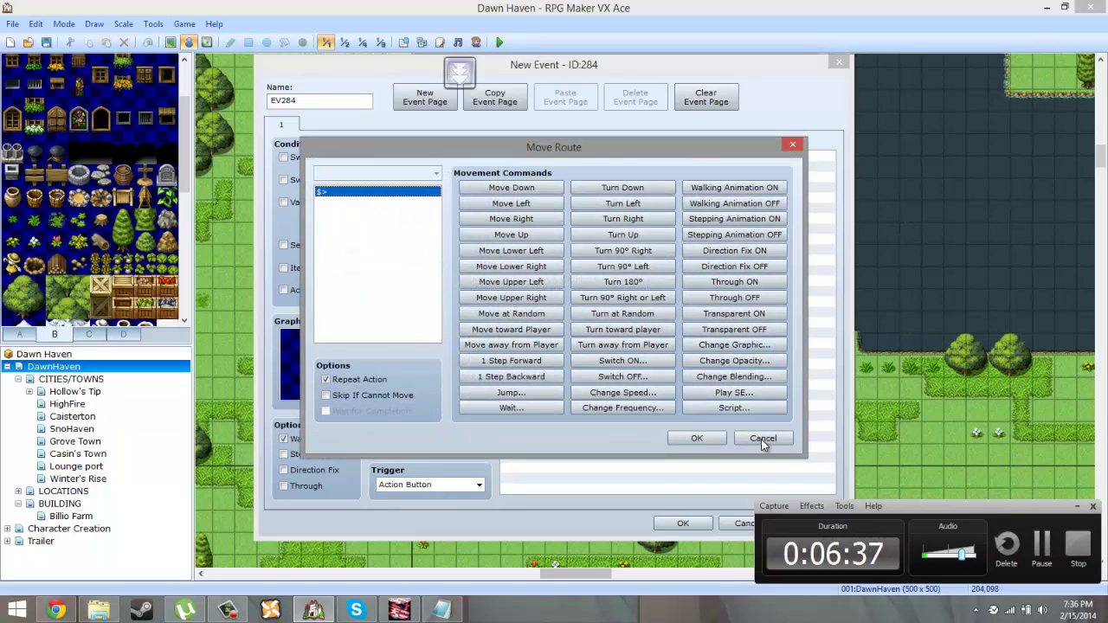
pyautogui.click(763, 439)
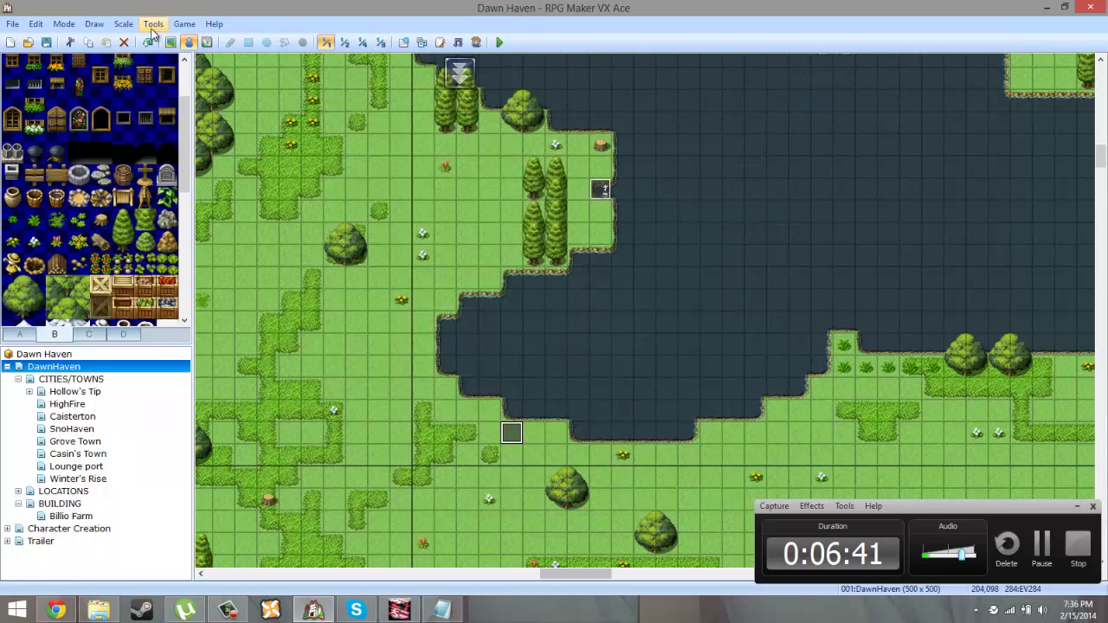
# Step: Reopen the Script Editor and view the XS Icon Skill script
pyautogui.click(439, 42)
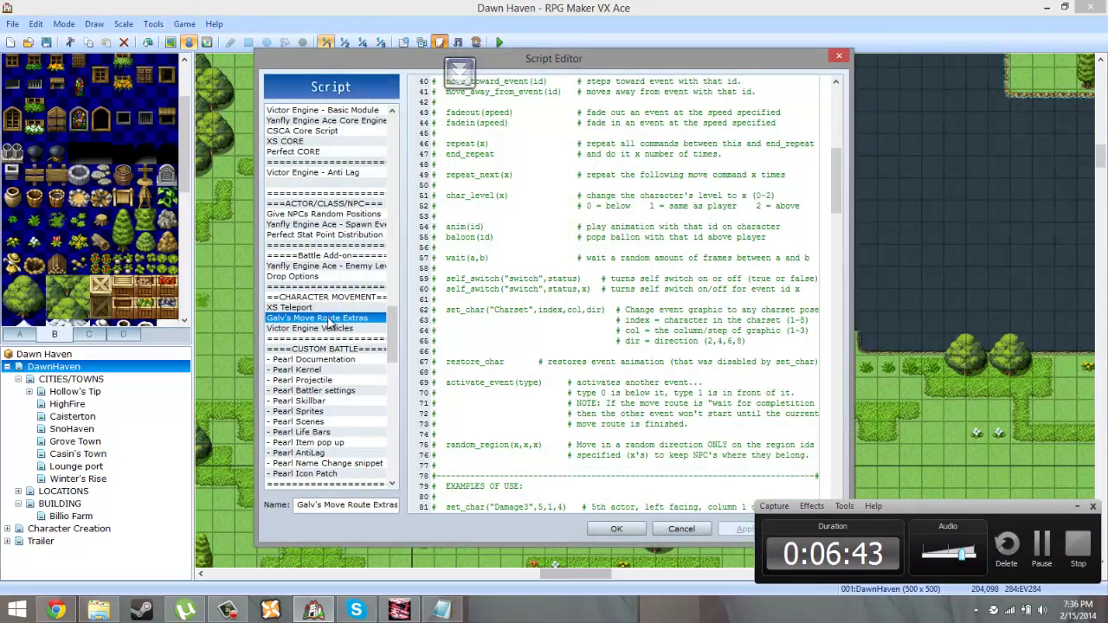
pyautogui.moveTo(387, 315); pyautogui.dragTo(386, 347)
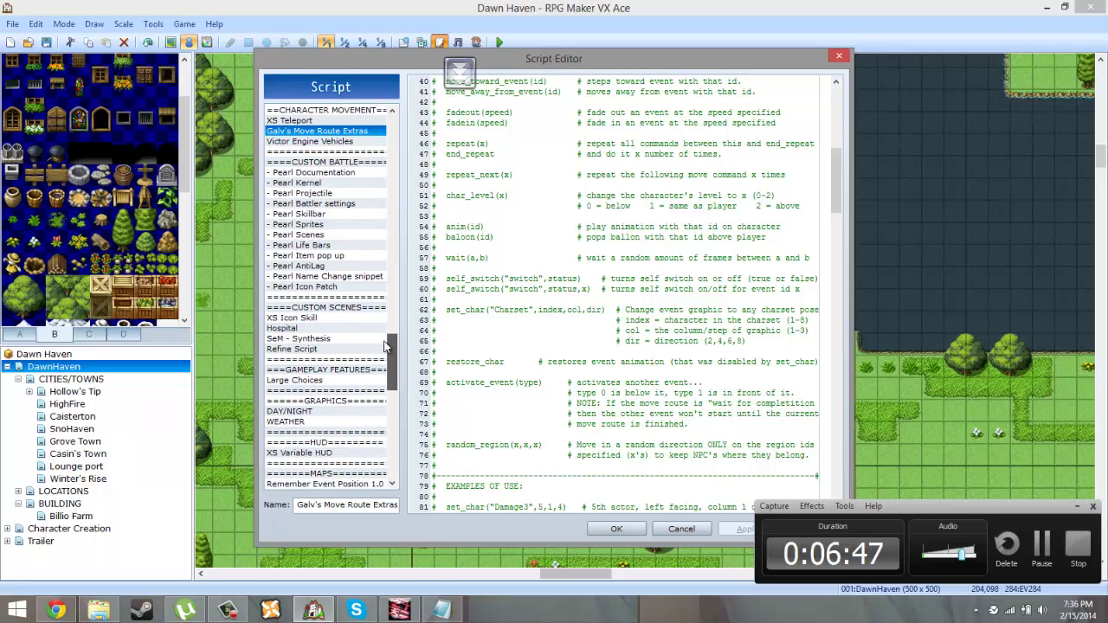
pyautogui.click(325, 317)
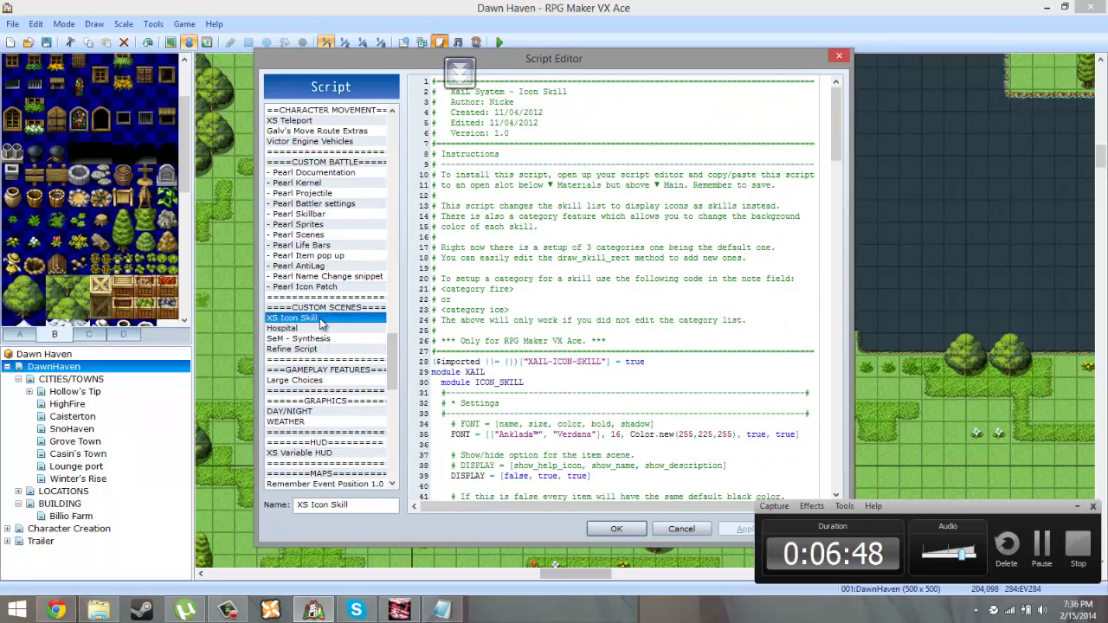
pyautogui.click(601, 239)
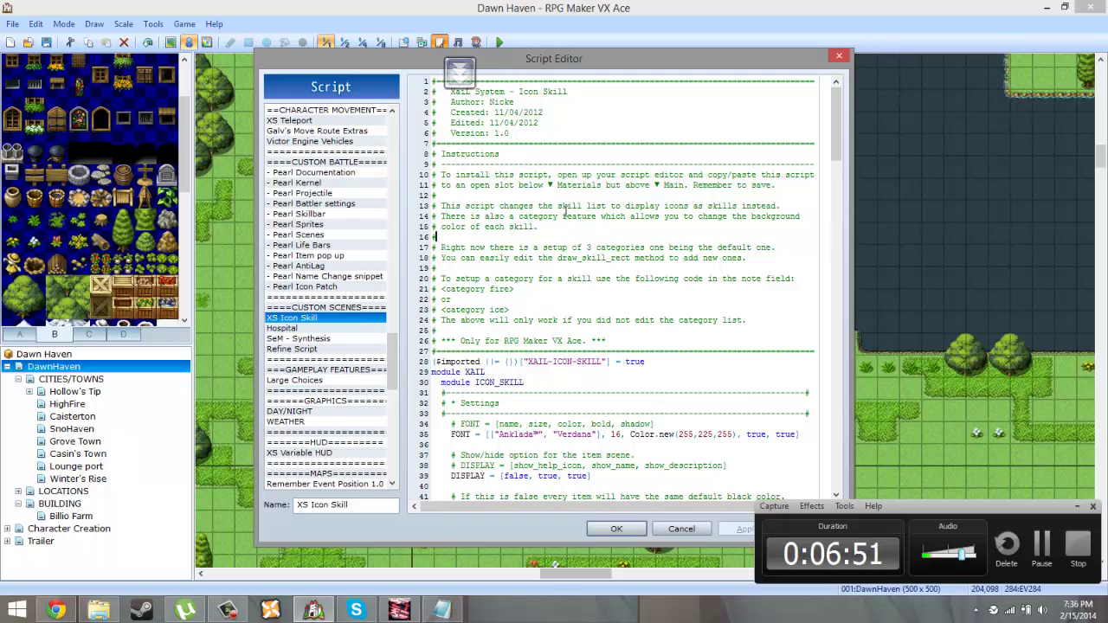
pyautogui.scroll(-1, 615, 325)
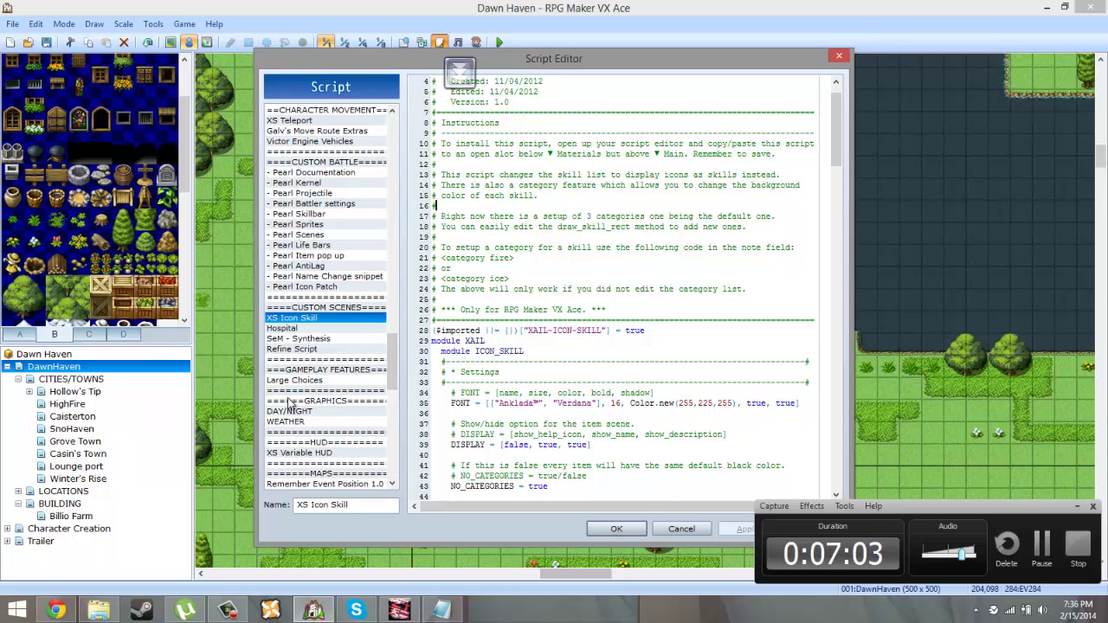
# Step: Compare Refine Script and SeM - Synthesis with XS Icon Skill's NO_CATEGORIES and FONT settings
pyautogui.click(302, 350)
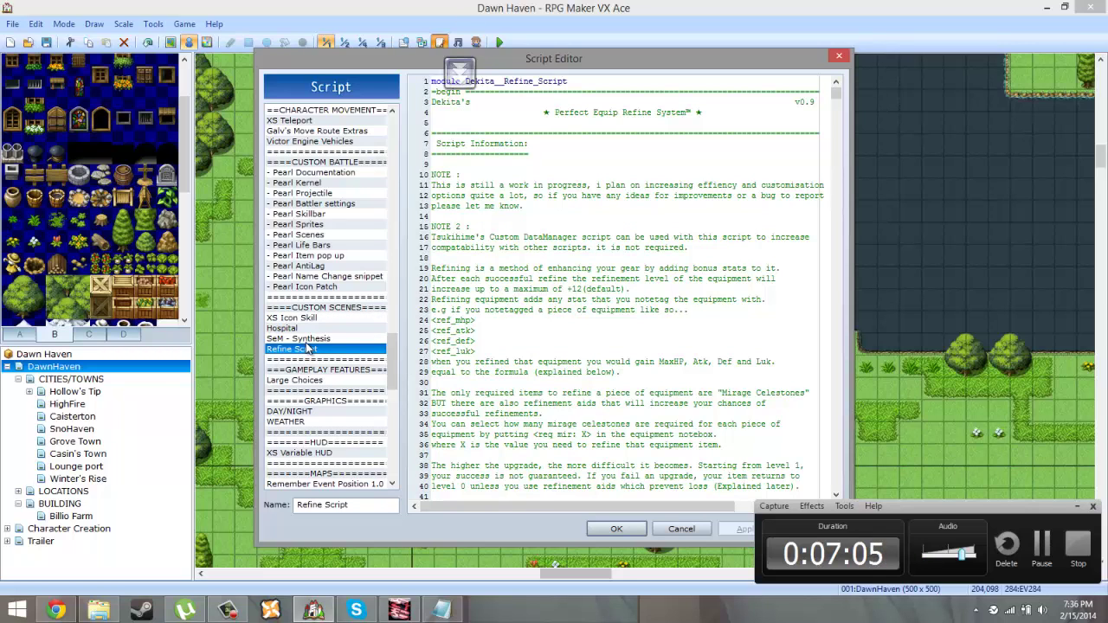
pyautogui.click(323, 319)
pyautogui.scroll(1, 594, 290)
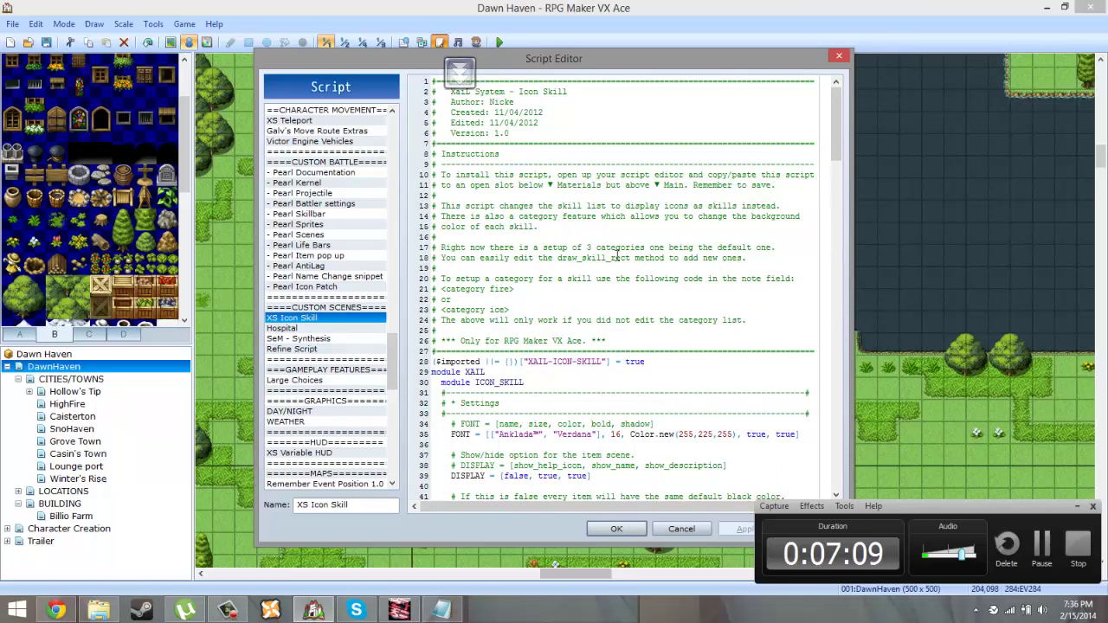
pyautogui.scroll(-7, 616, 256)
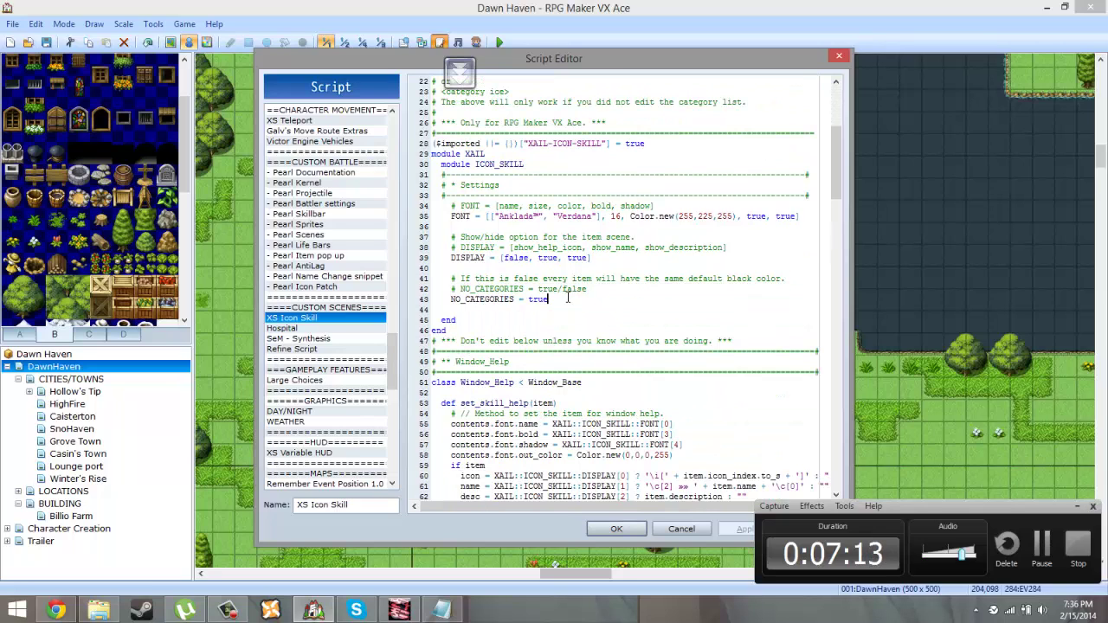
pyautogui.moveTo(585, 311); pyautogui.dragTo(504, 279)
pyautogui.click(333, 338)
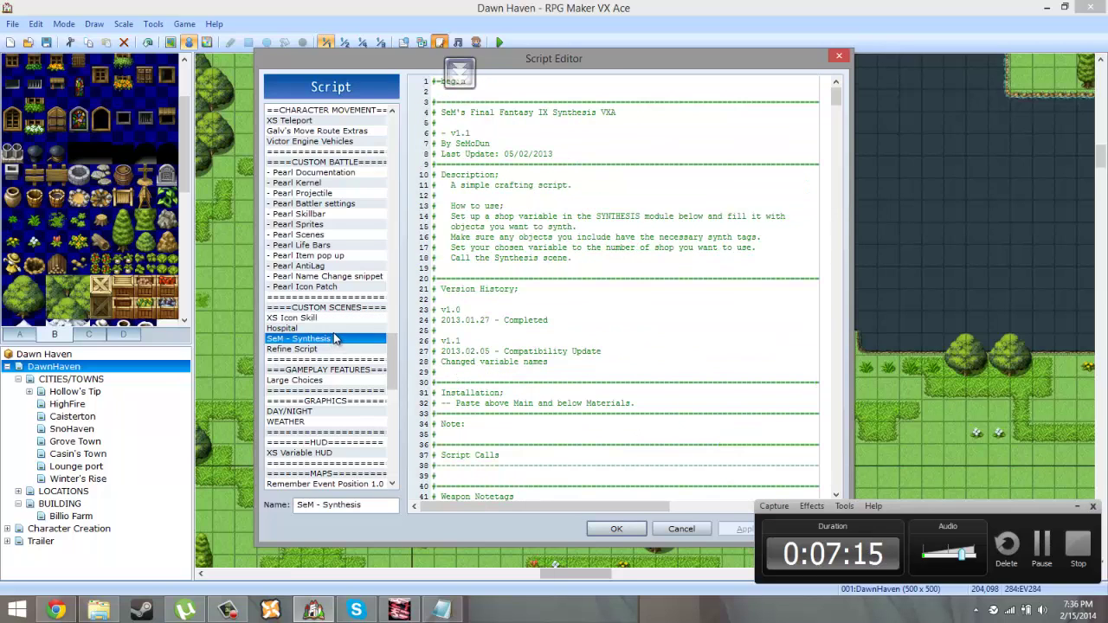
pyautogui.click(334, 316)
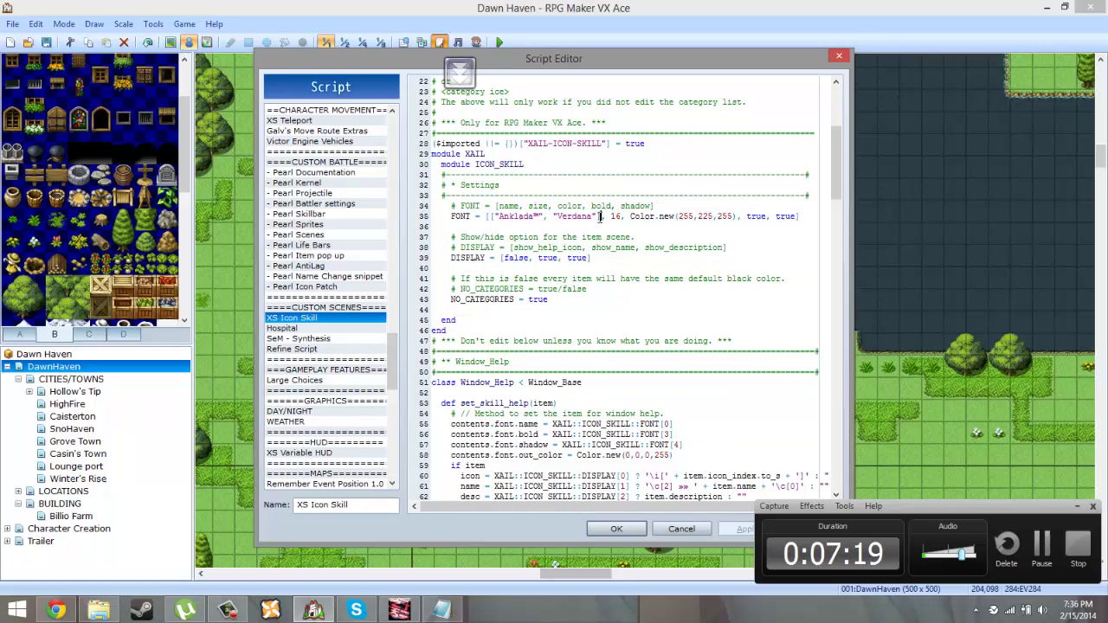
pyautogui.click(587, 216)
# Step: Scroll the script list and view the Large Choices script
pyautogui.moveTo(395, 355); pyautogui.dragTo(396, 365)
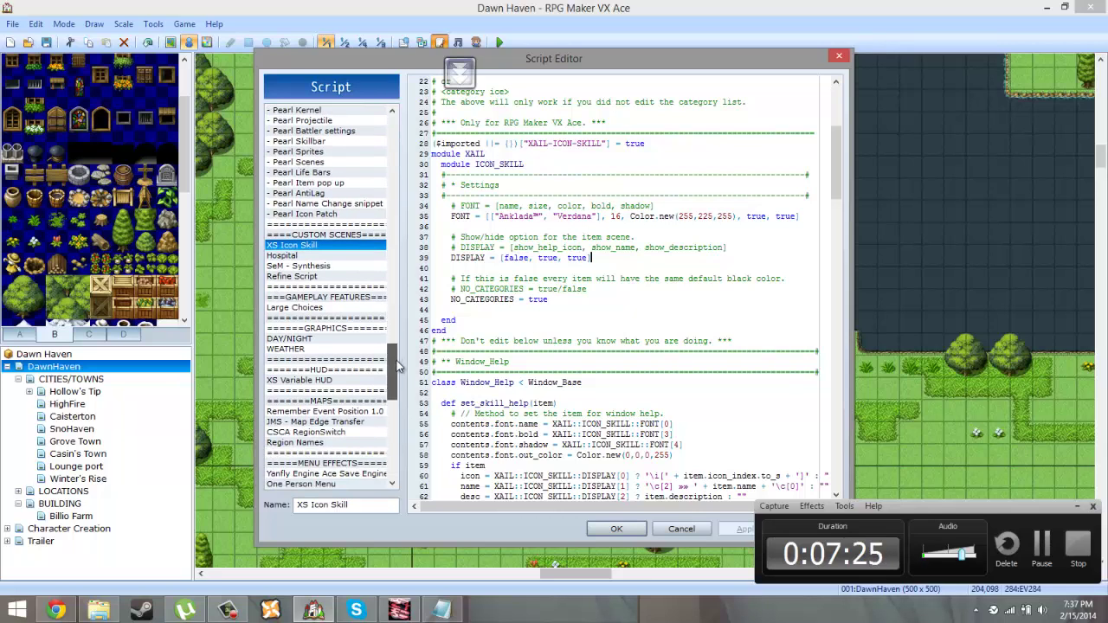
pyautogui.click(343, 309)
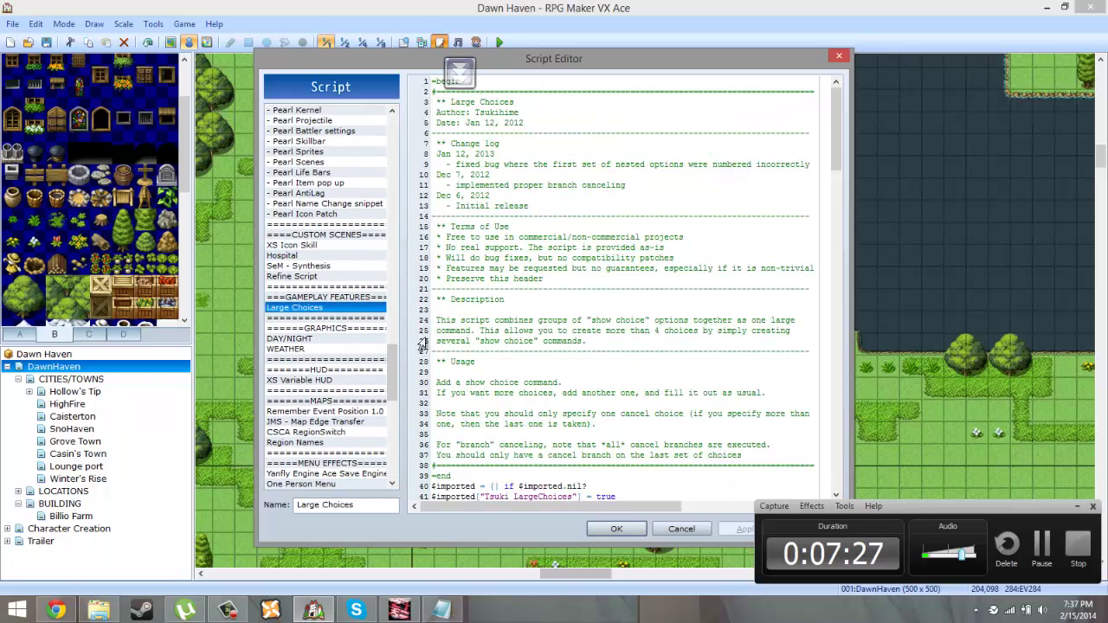
pyautogui.moveTo(395, 360); pyautogui.dragTo(396, 367)
# Step: View and scroll through the DAY/NIGHT game time script
pyautogui.click(299, 299)
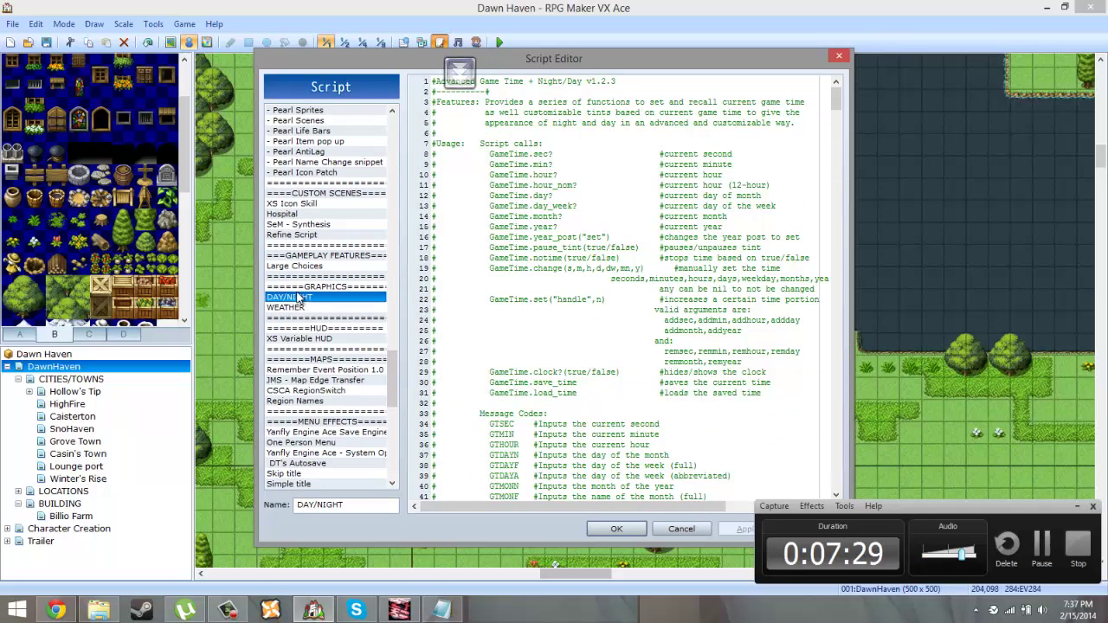
pyautogui.click(582, 268)
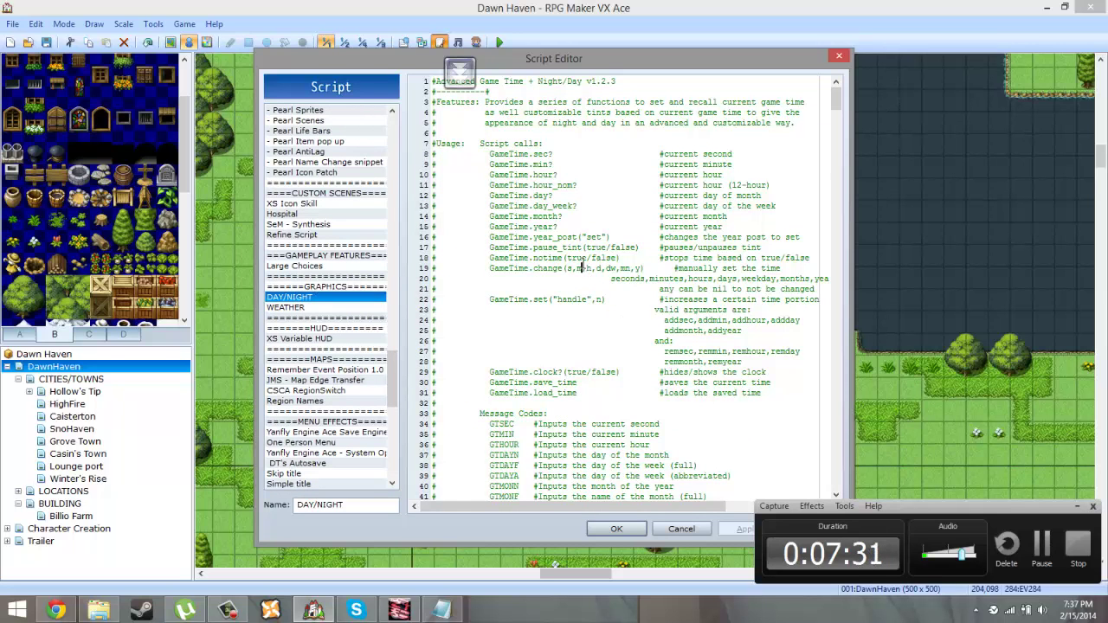
pyautogui.scroll(-20, 584, 264)
pyautogui.scroll(5, 587, 253)
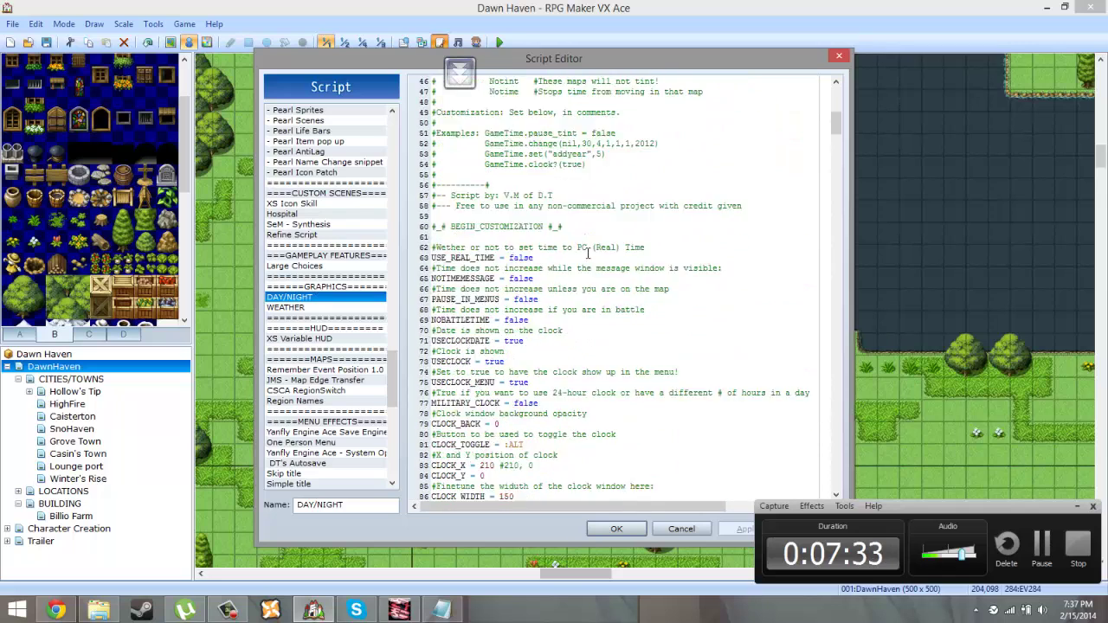
pyautogui.scroll(15, 587, 253)
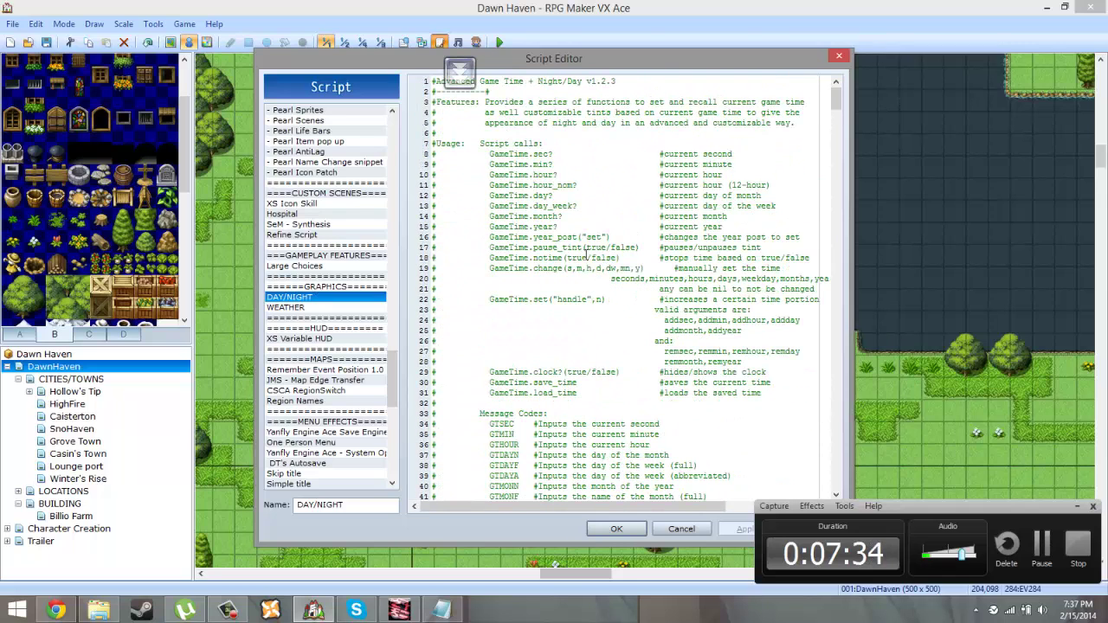
# Step: Review WEATHER's MAX_DURATION 18000, SUN/RAIN/STORM chances 65/25/10 and NOWEATHERMAPS list
pyautogui.click(303, 308)
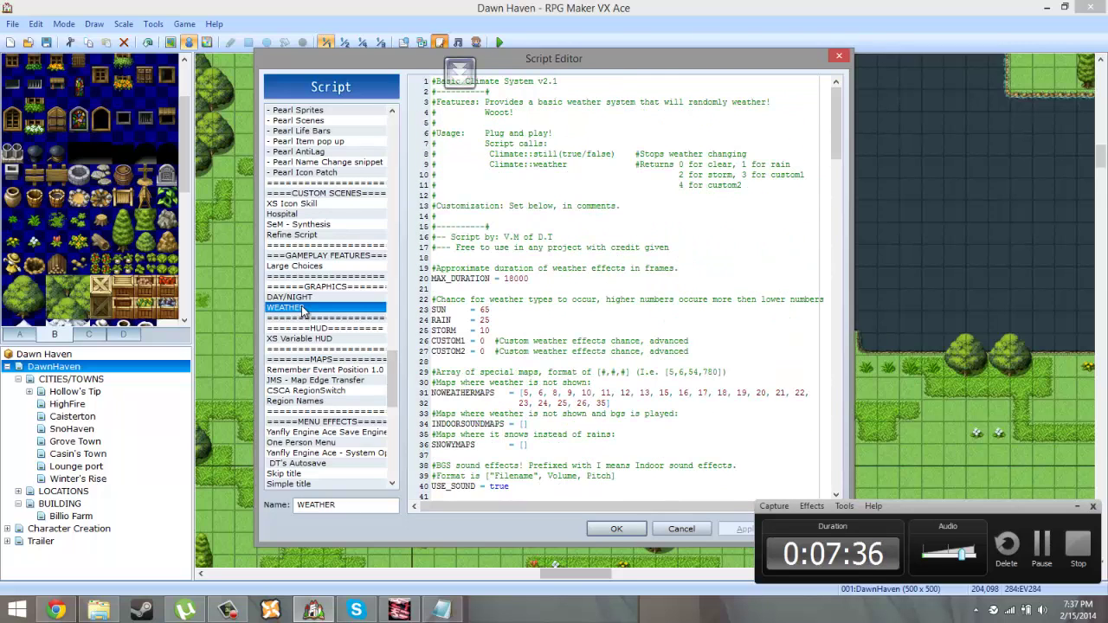
pyautogui.click(534, 280)
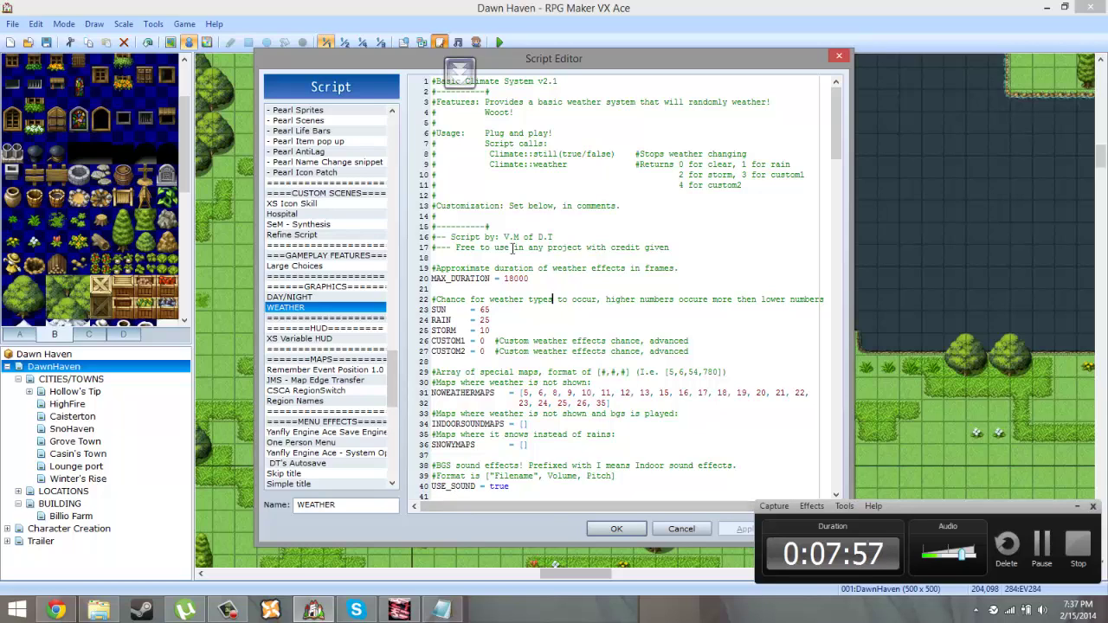
pyautogui.click(473, 309)
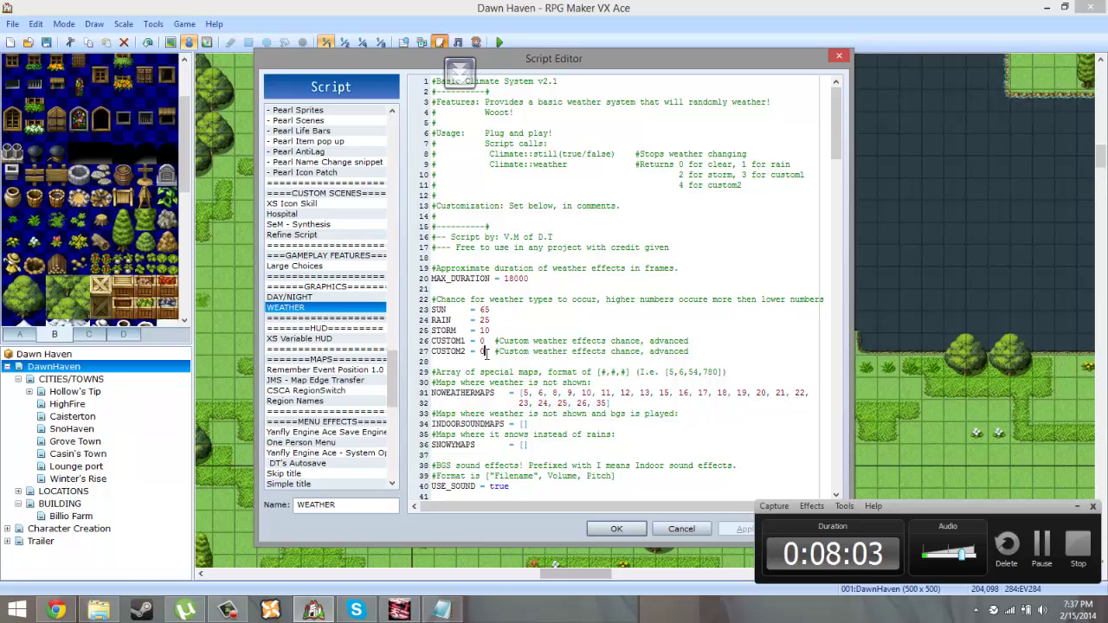
pyautogui.scroll(-2, 525, 375)
pyautogui.scroll(-14, 525, 375)
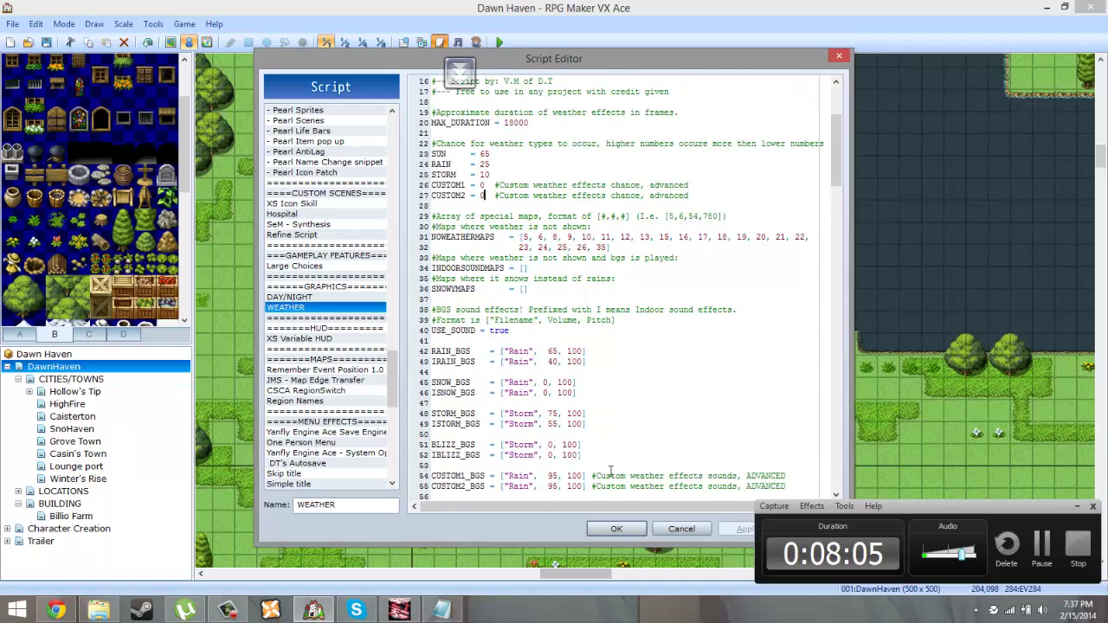
pyautogui.scroll(13, 643, 430)
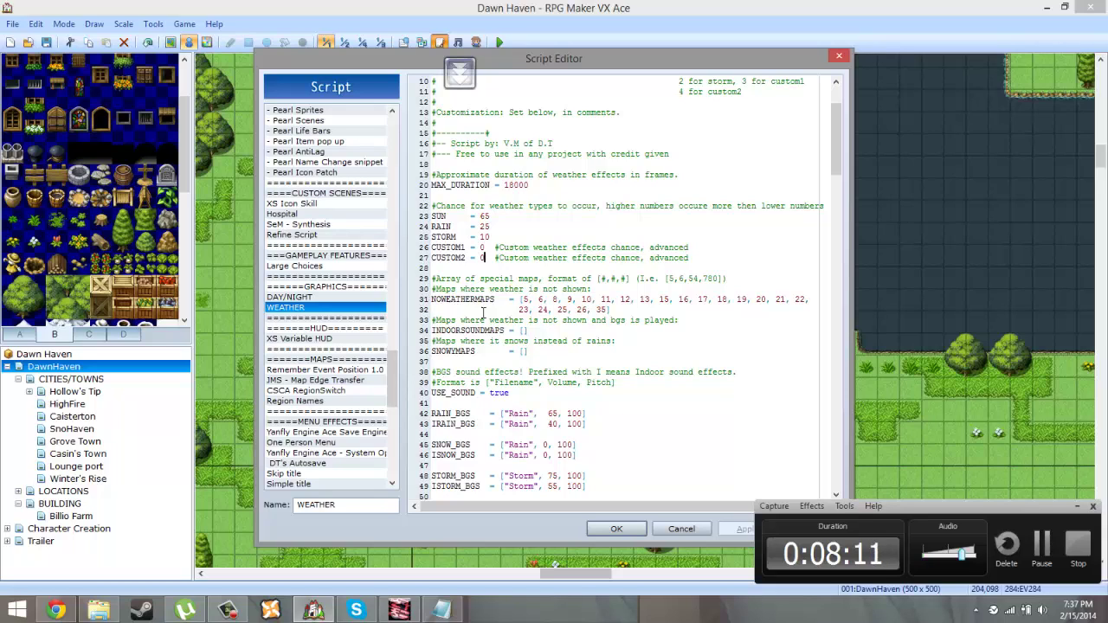
pyautogui.moveTo(523, 303)
pyautogui.mouseDown()
pyautogui.moveTo(613, 317)
pyautogui.moveTo(433, 300)
pyautogui.moveTo(523, 303)
pyautogui.mouseUp()
pyautogui.click(631, 315)
pyautogui.click(595, 321)
pyautogui.click(1039, 547)
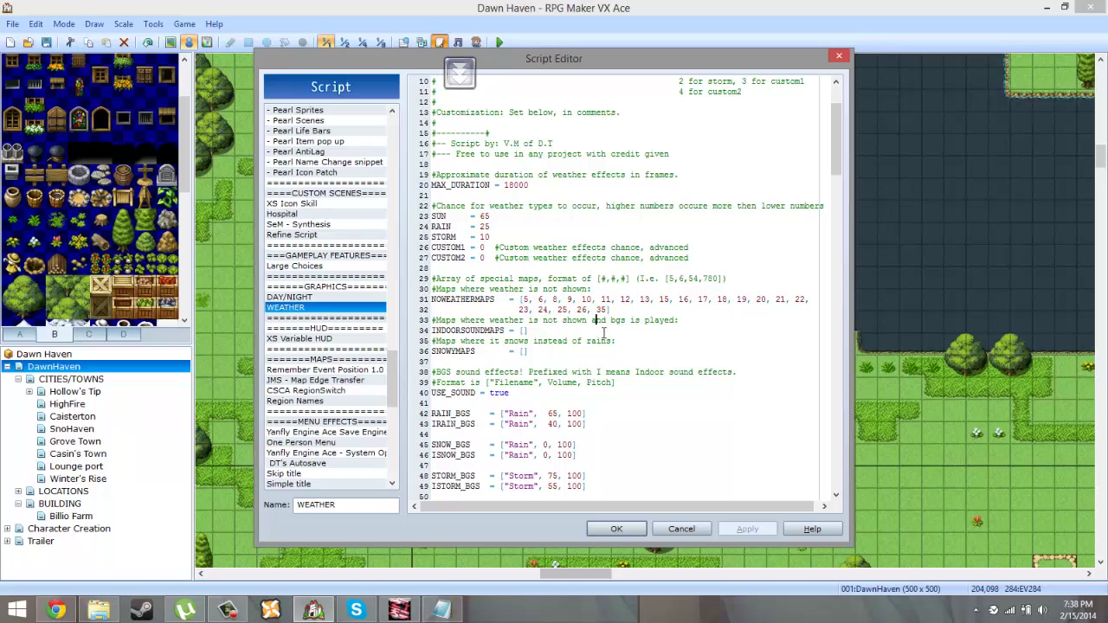
# Step: Read the Remember Event Position 1.0 usage lines 20–34, then switch to JMS - Map Edge Transfer
pyautogui.click(333, 340)
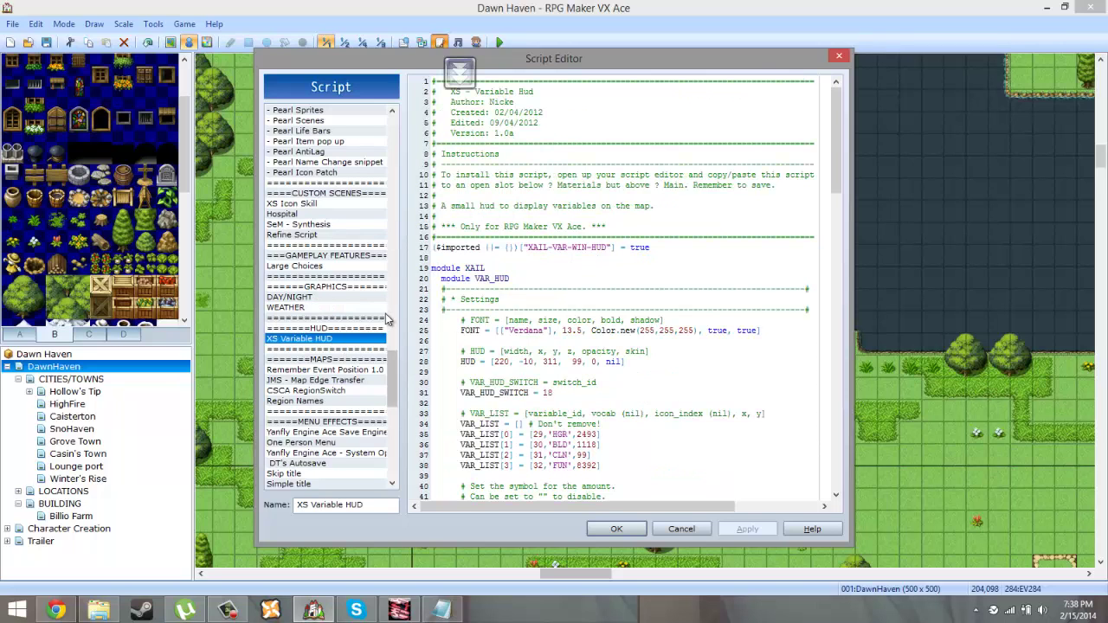
pyautogui.click(325, 371)
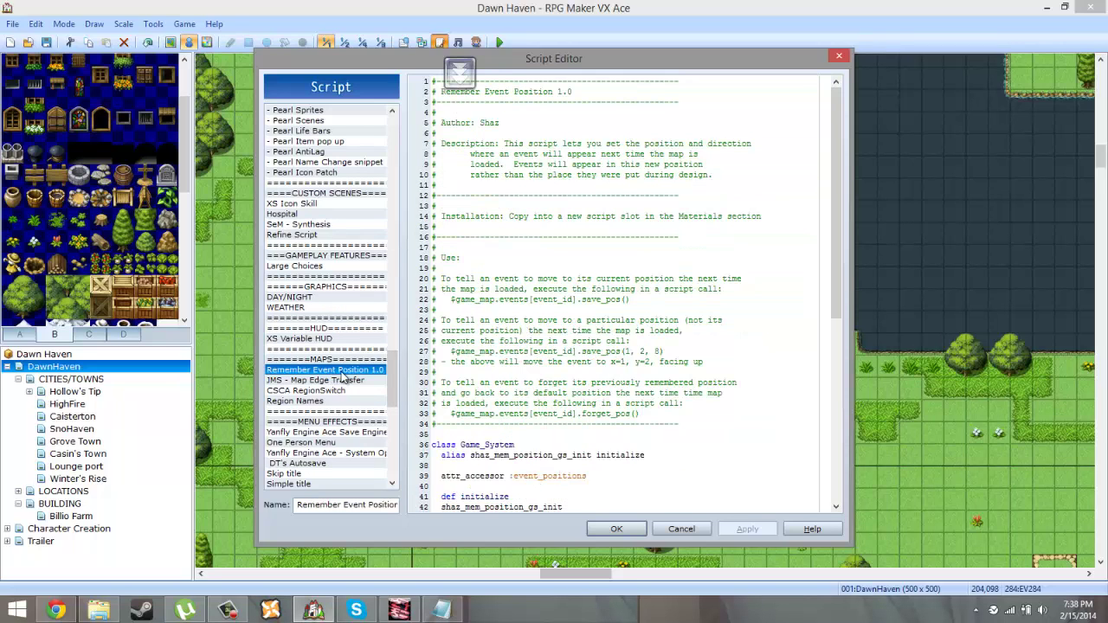
pyautogui.scroll(-3, 559, 368)
pyautogui.scroll(1, 576, 320)
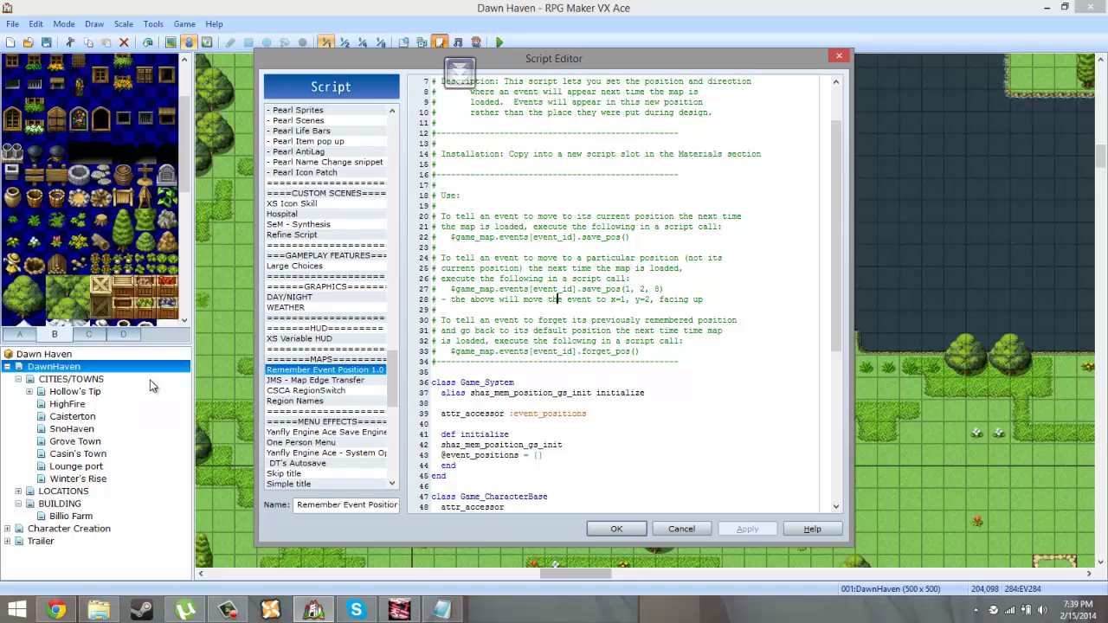
pyautogui.moveTo(675, 362); pyautogui.dragTo(442, 217)
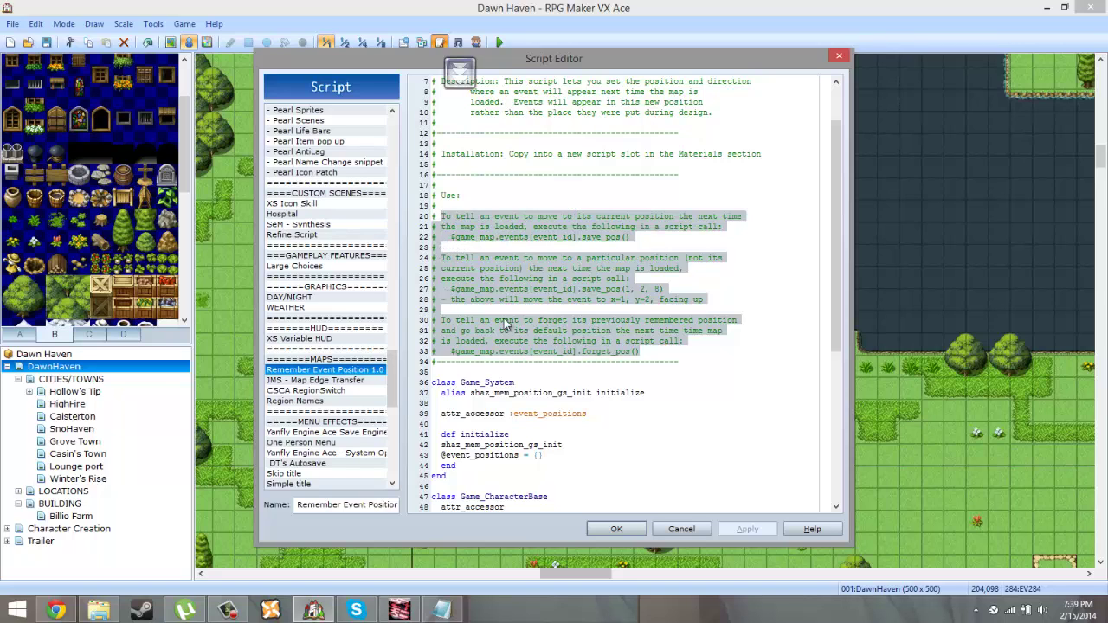
pyautogui.click(565, 330)
pyautogui.moveTo(678, 361); pyautogui.dragTo(430, 217)
pyautogui.click(497, 279)
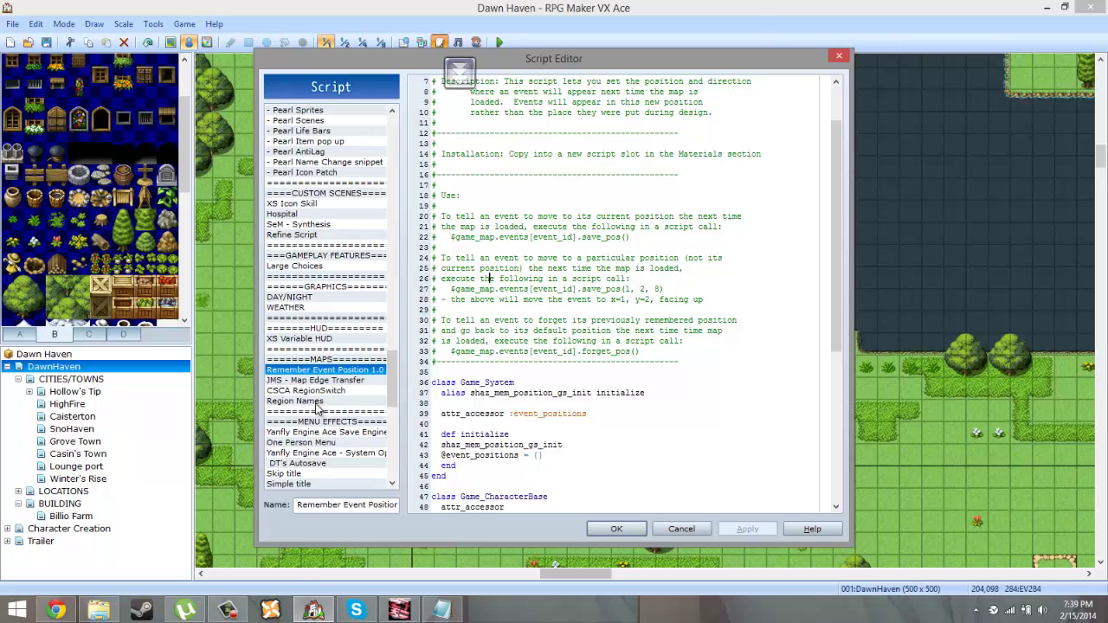
pyautogui.click(343, 373)
pyautogui.click(342, 381)
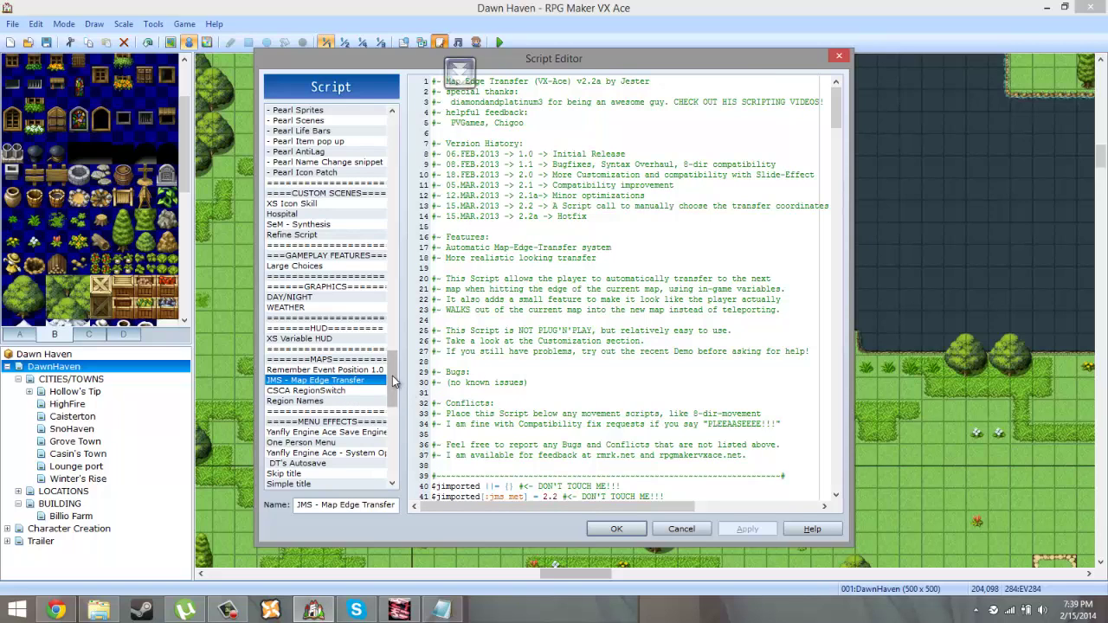
# Step: Check the Region Names script's notebox tag, then close the Script Editor with OK
pyautogui.moveTo(392, 379); pyautogui.dragTo(387, 412)
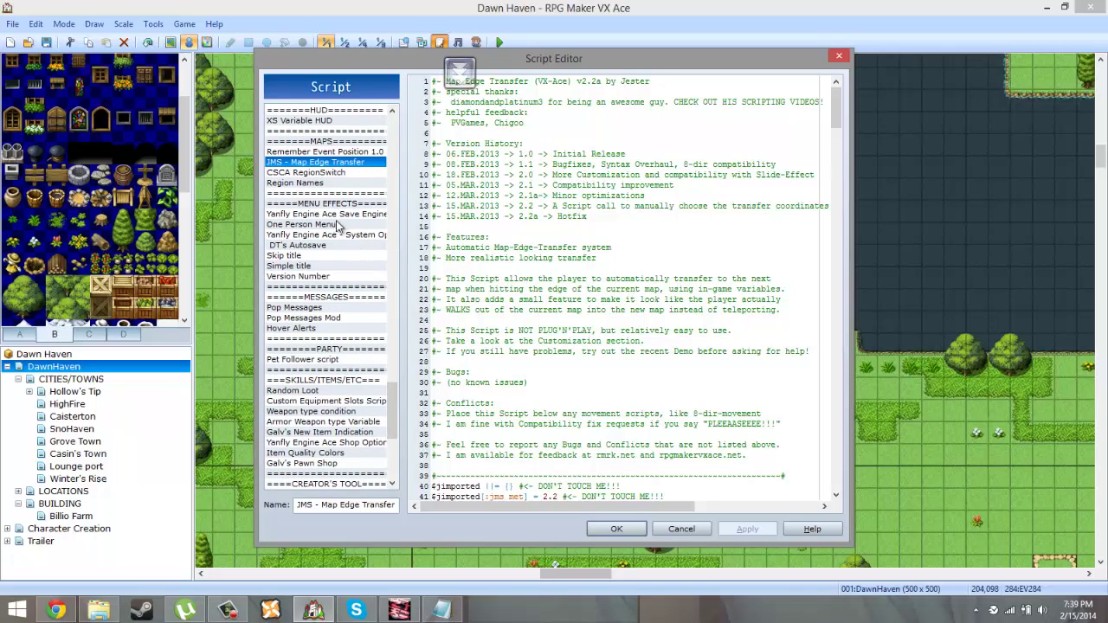
pyautogui.click(339, 184)
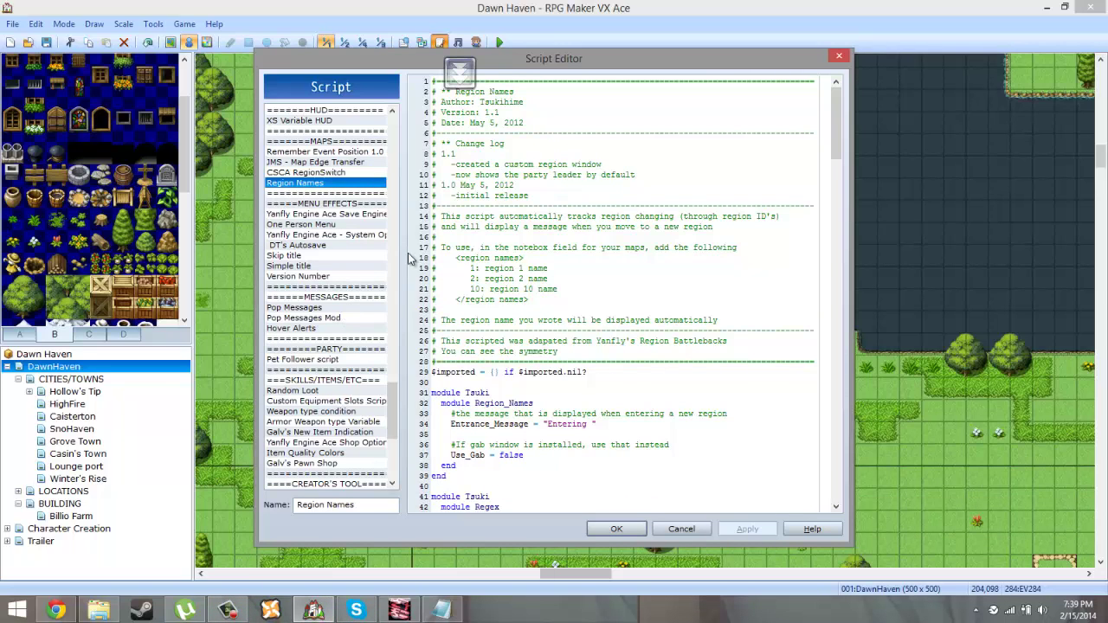
pyautogui.click(537, 256)
pyautogui.scroll(-1, 537, 256)
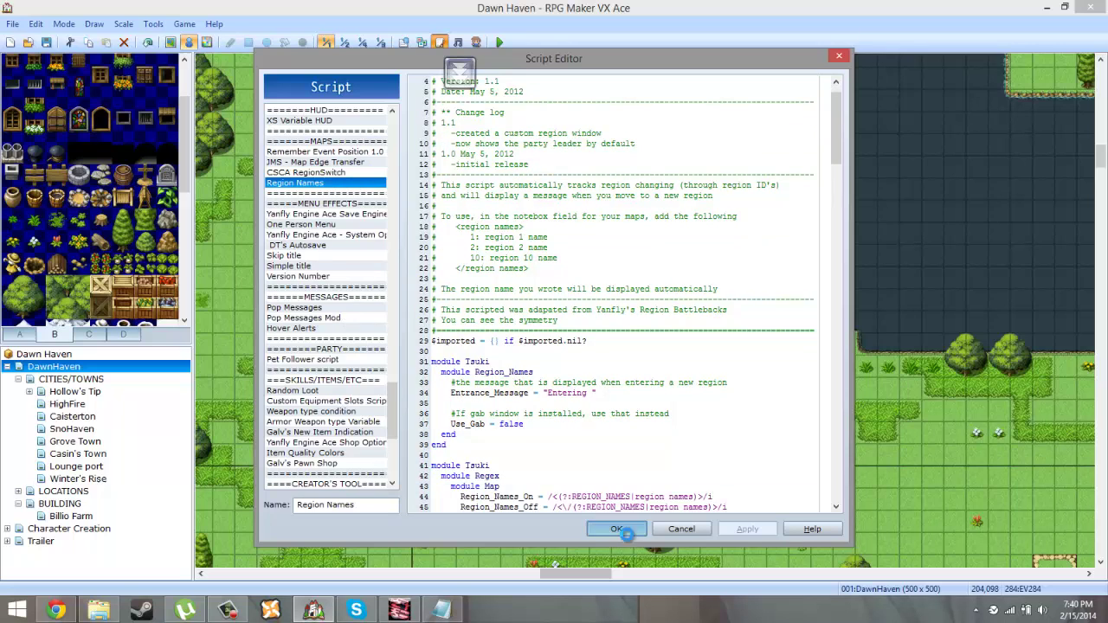
pyautogui.click(616, 529)
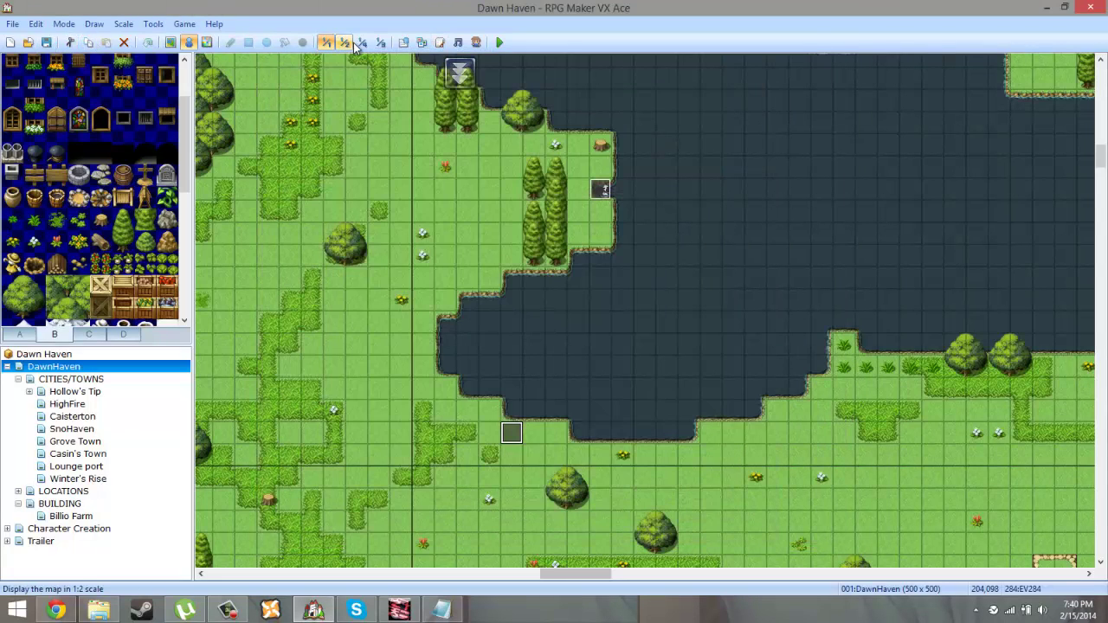
# Step: Switch to region editing and pan around the world map at 1:8 scale
pyautogui.click(206, 42)
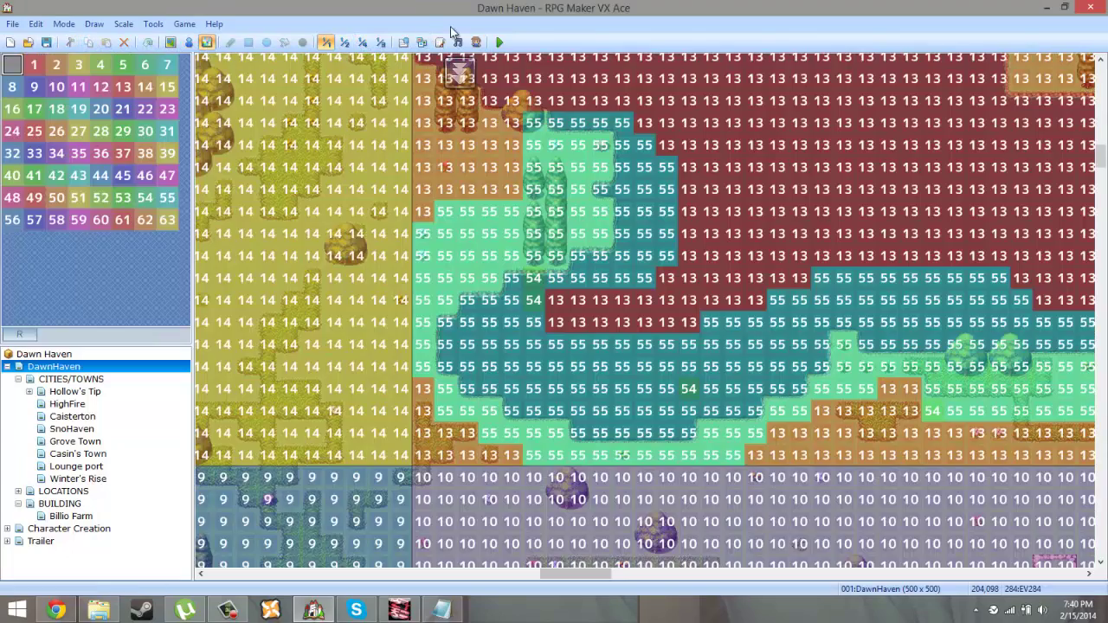
pyautogui.click(380, 42)
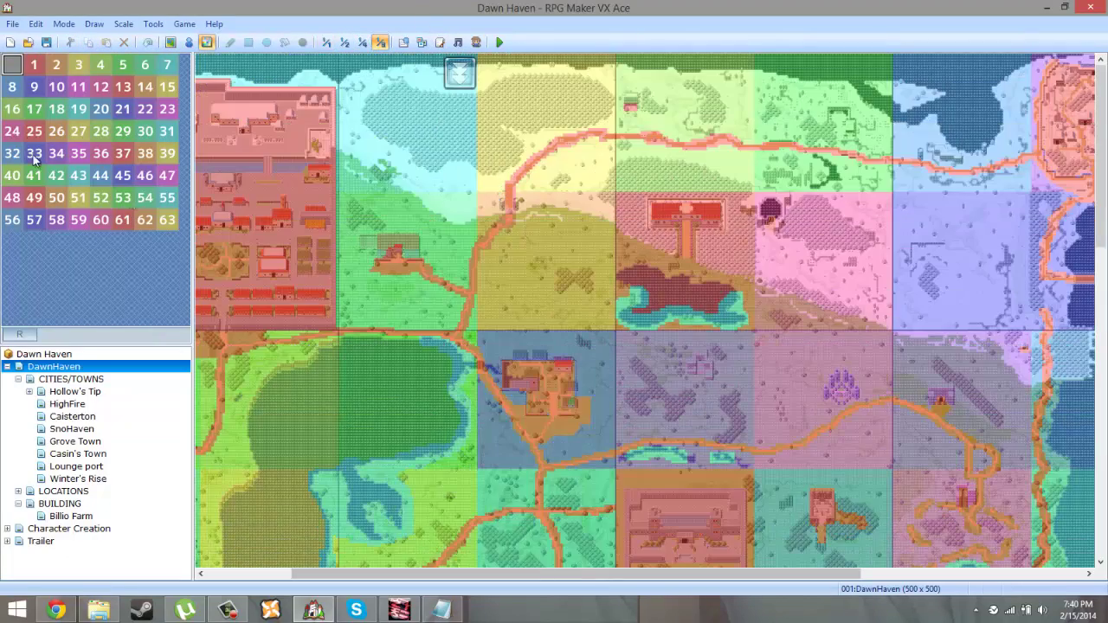
pyautogui.middleClick(551, 215)
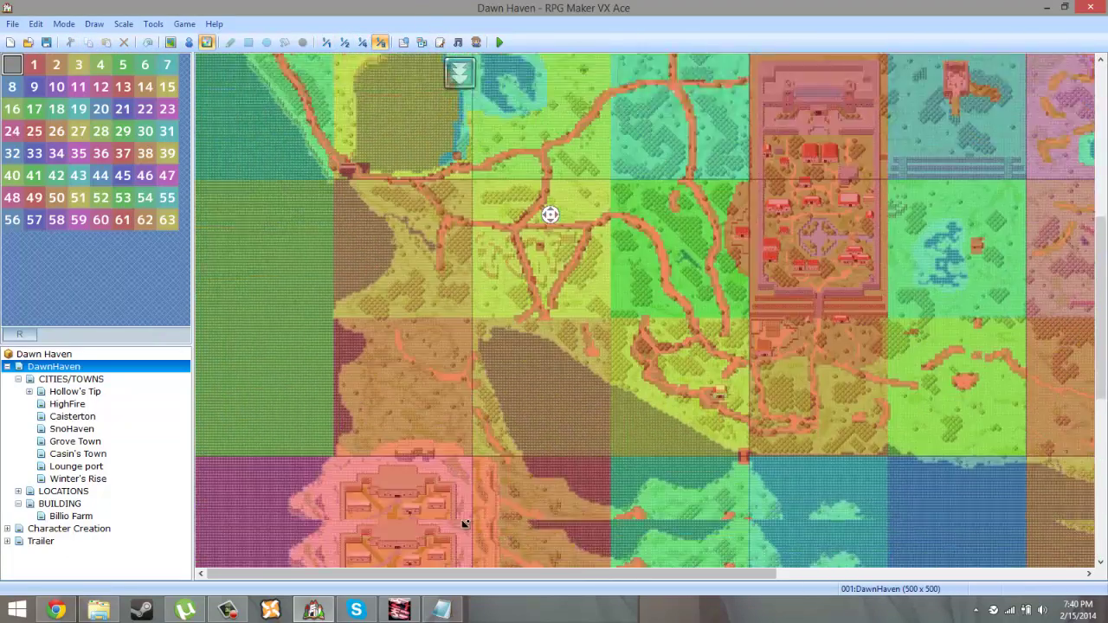
pyautogui.middleClick(470, 395)
pyautogui.middleClick(463, 400)
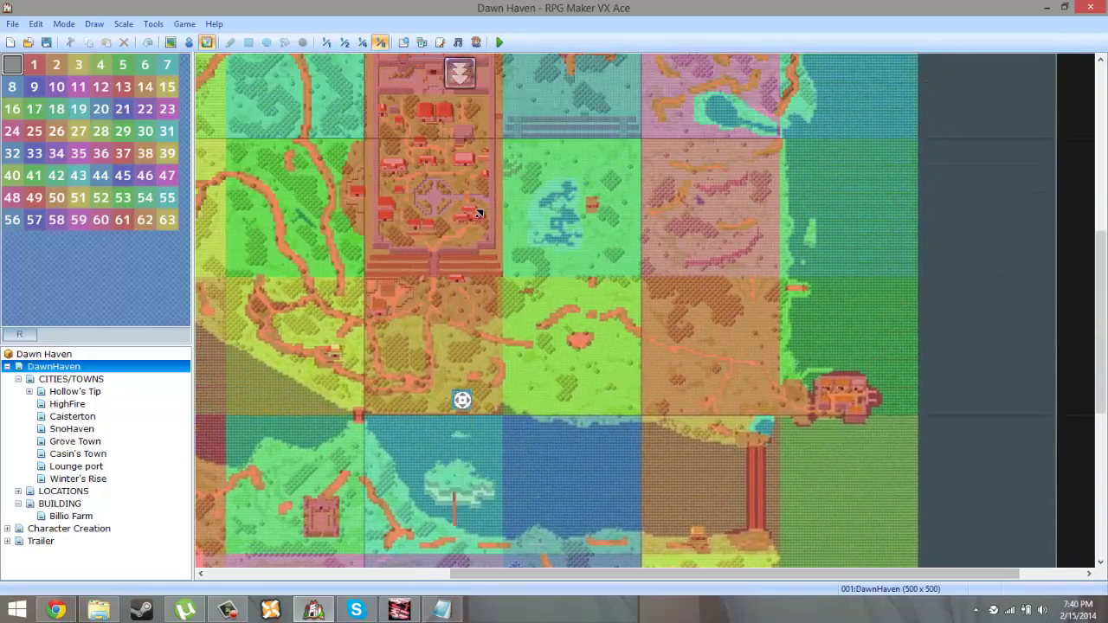
pyautogui.middleClick(684, 292)
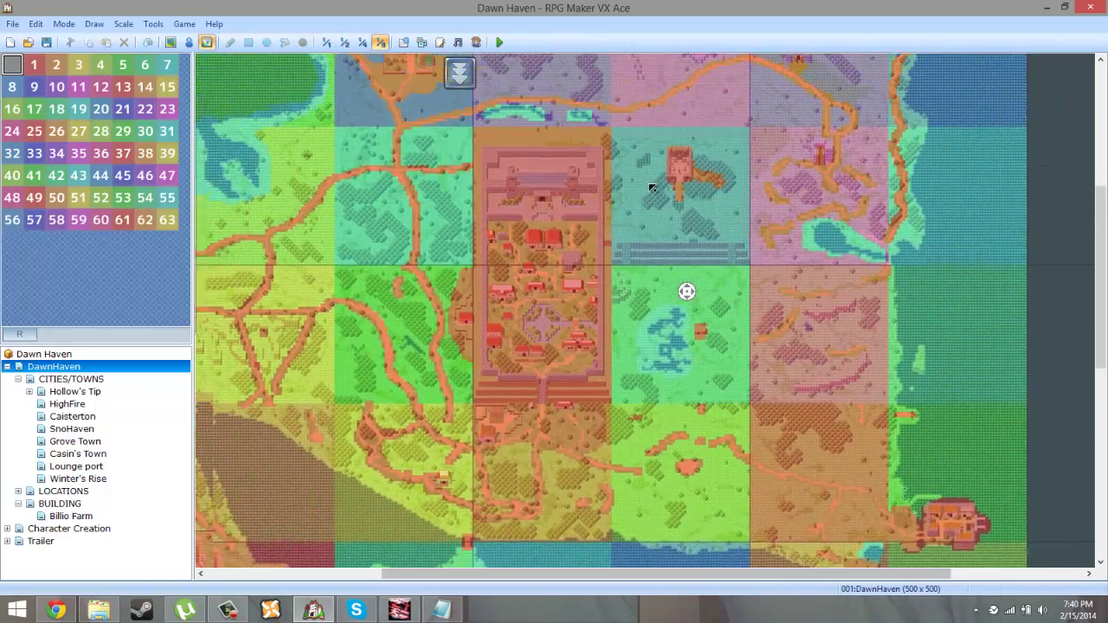
pyautogui.middleClick(678, 417)
pyautogui.middleClick(634, 444)
pyautogui.middleClick(489, 139)
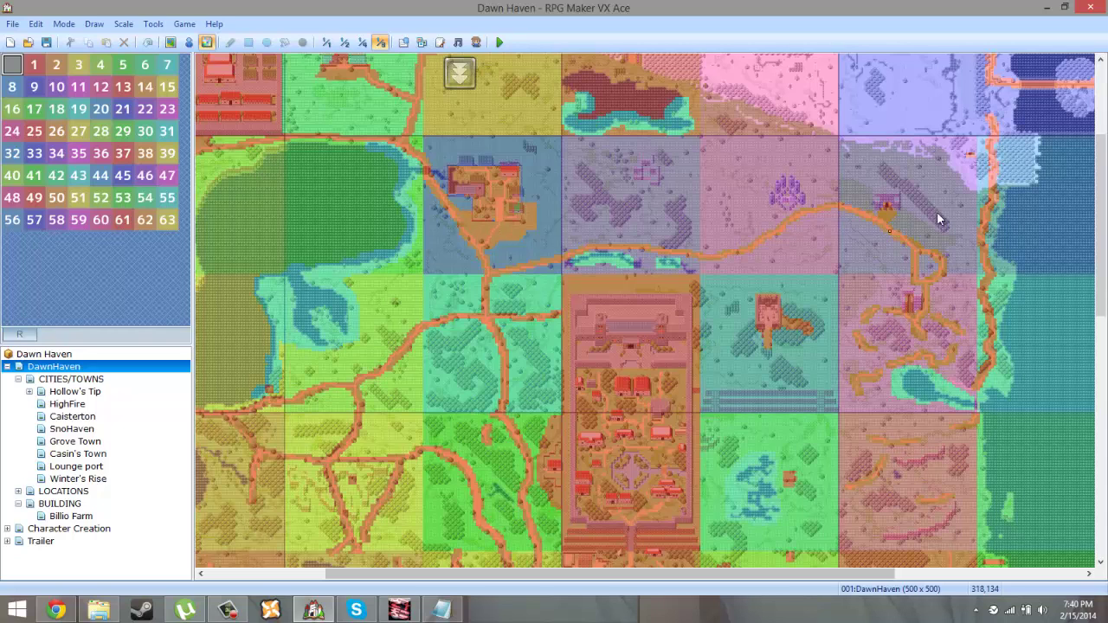
# Step: Scroll across the world map, then bring up the project's Script Editor
pyautogui.scroll(-5, 577, 413)
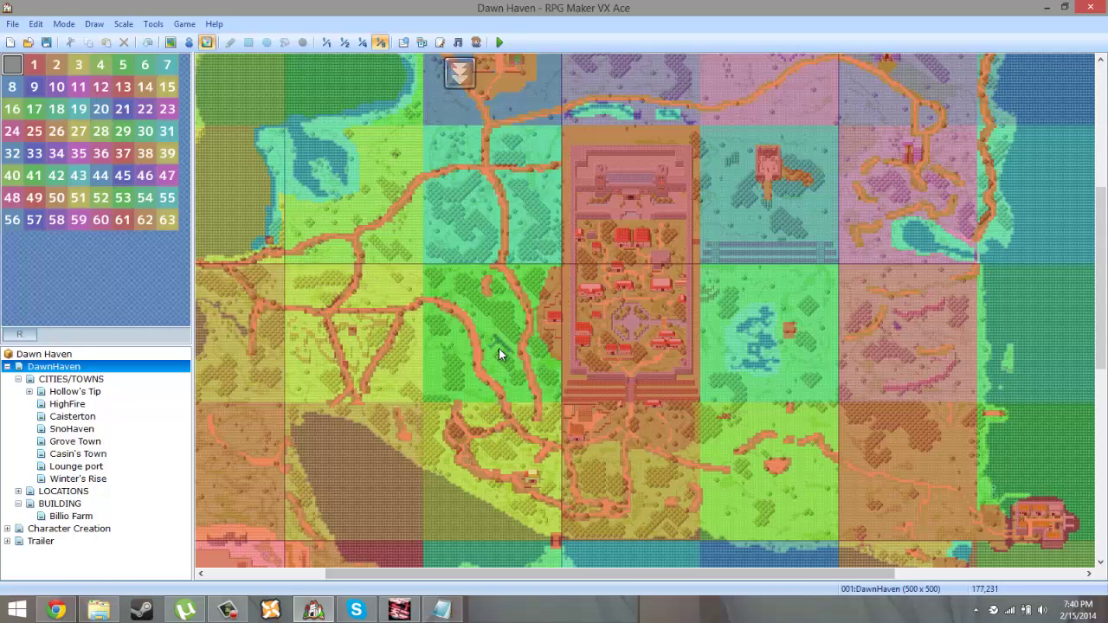
pyautogui.moveTo(502, 342); pyautogui.dragTo(468, 175, button='middle')
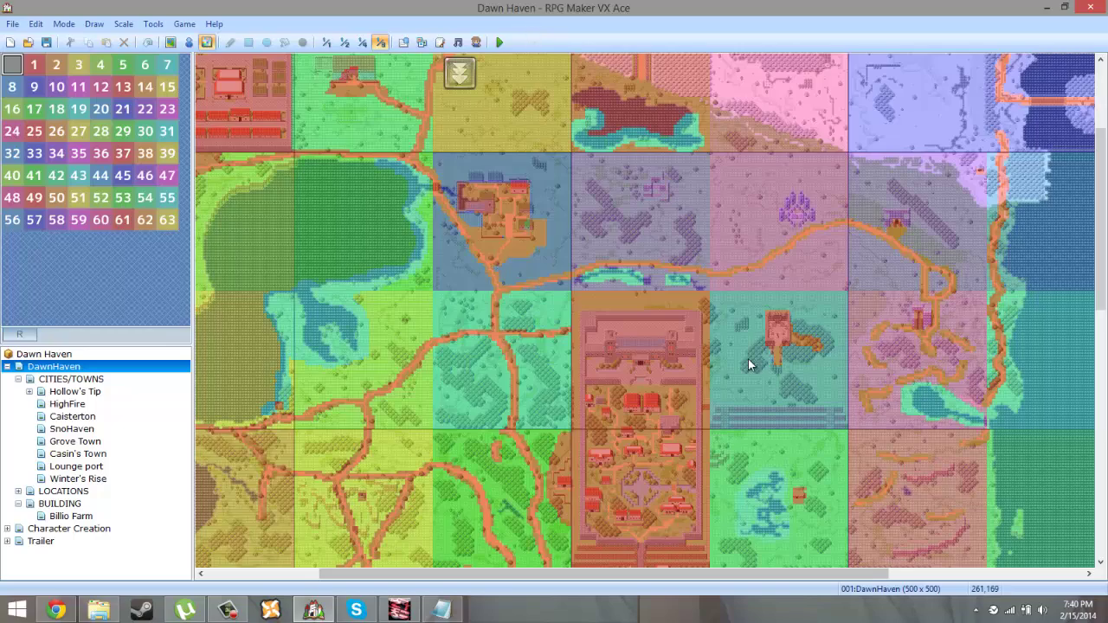
pyautogui.scroll(3, 606, 285)
pyautogui.hscroll(-5, 606, 286)
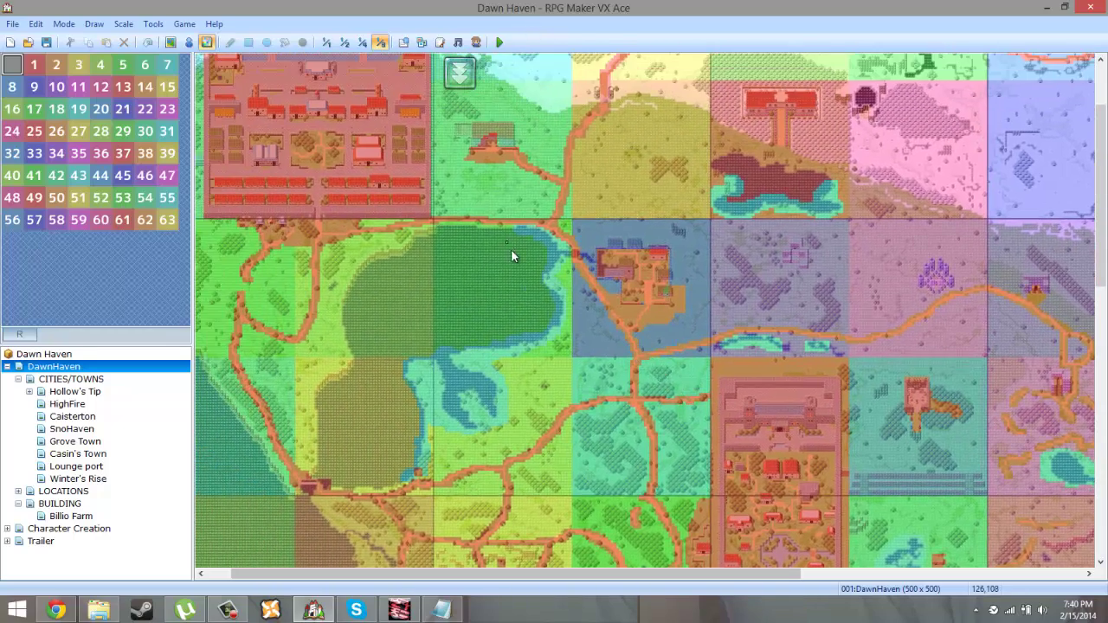
pyautogui.scroll(5, 606, 399)
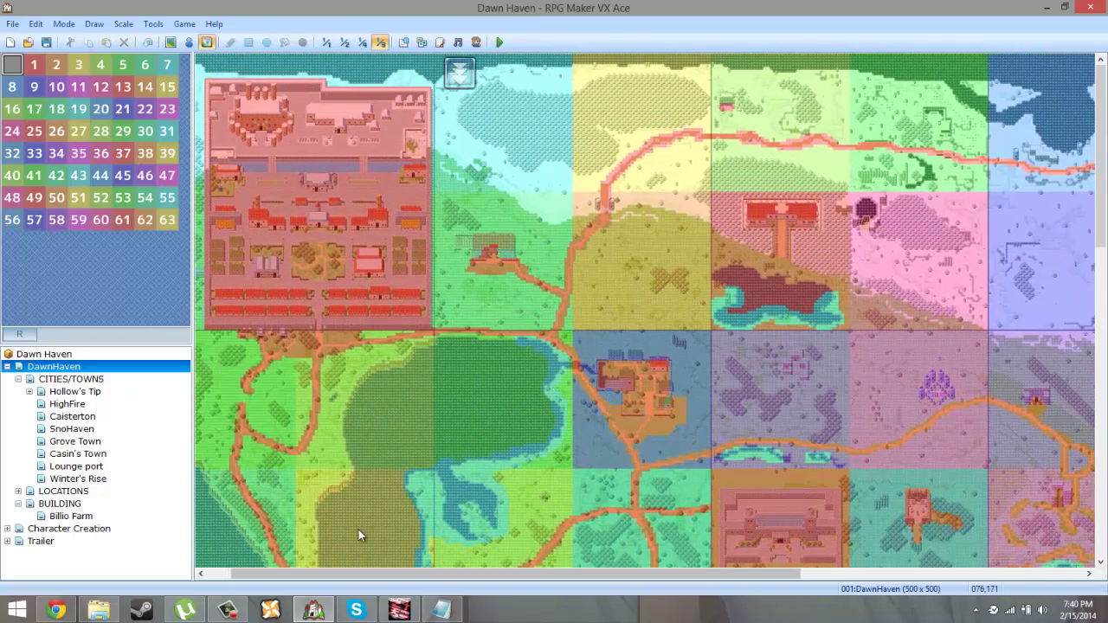
pyautogui.hscroll(-2, 260, 476)
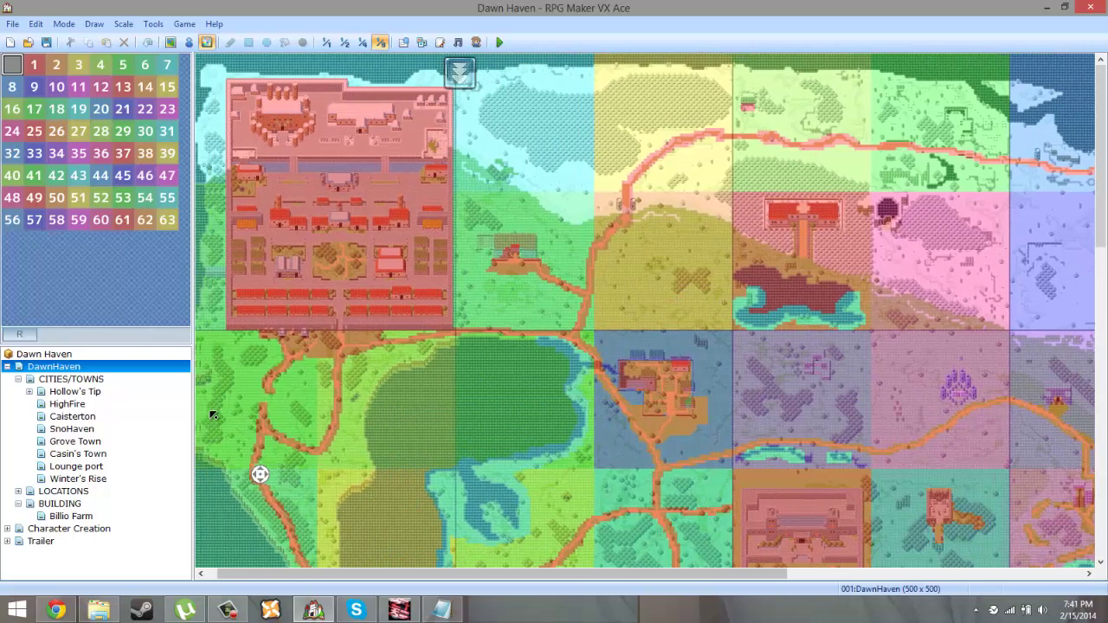
pyautogui.hscroll(2, 383, 419)
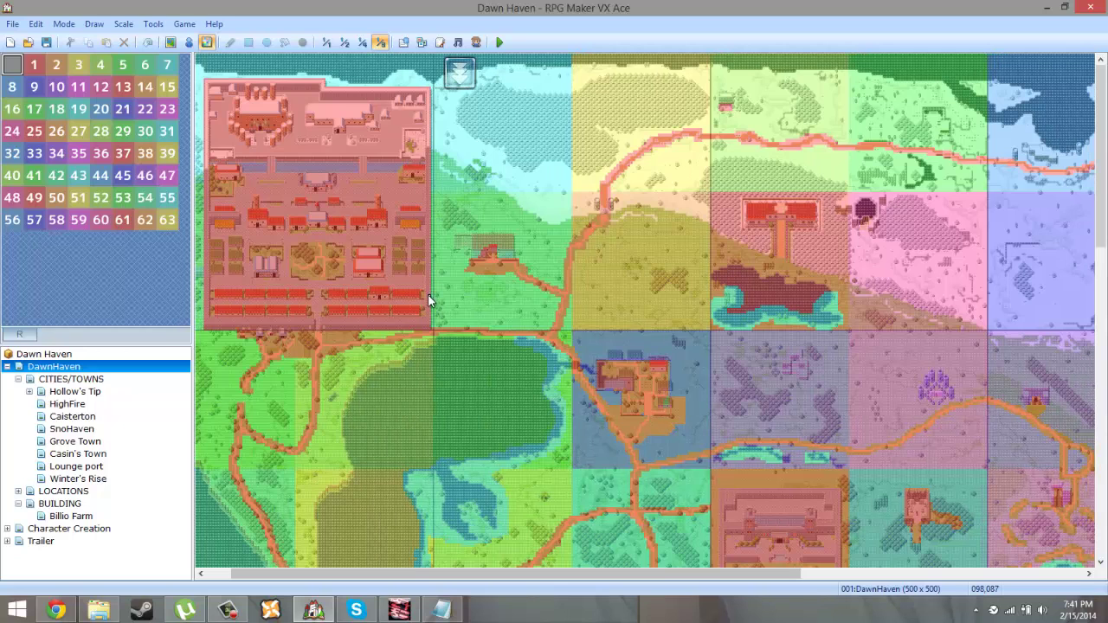
pyautogui.hscroll(-1, 412, 225)
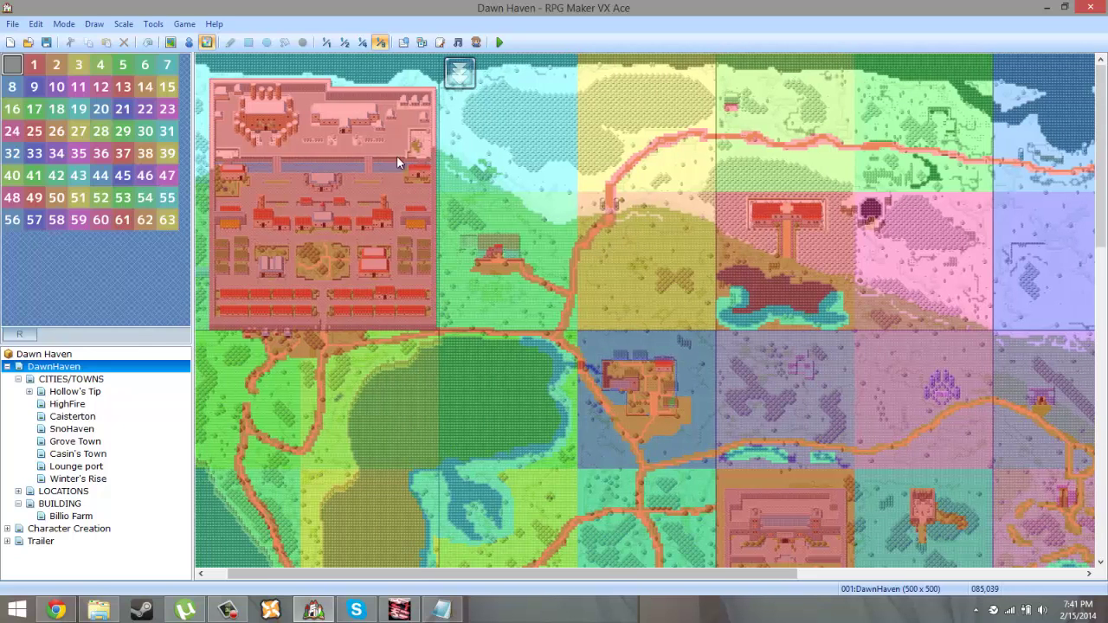
pyautogui.click(440, 41)
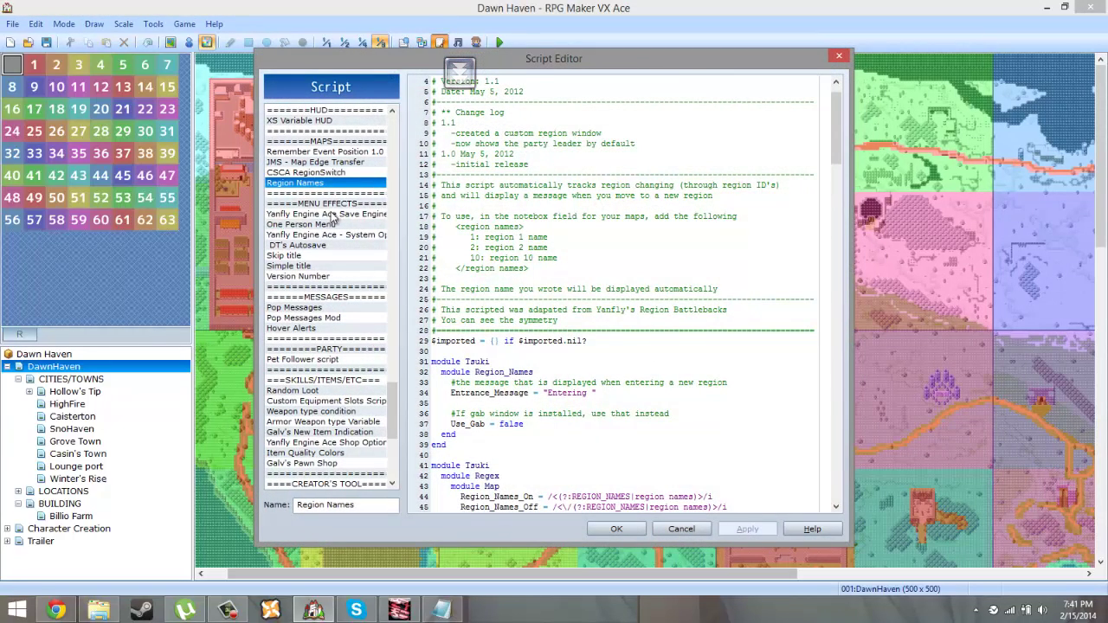
# Step: Look at the Version Number script, then move on to Test Play Setup
pyautogui.click(304, 276)
pyautogui.scroll(-5, 322, 296)
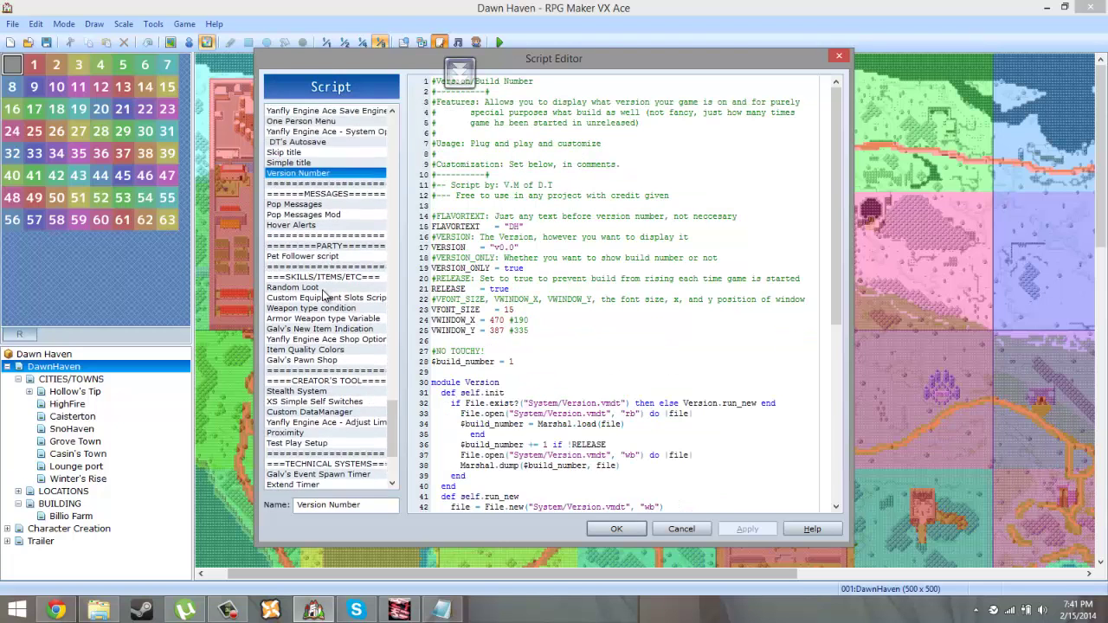
pyautogui.scroll(-3, 332, 293)
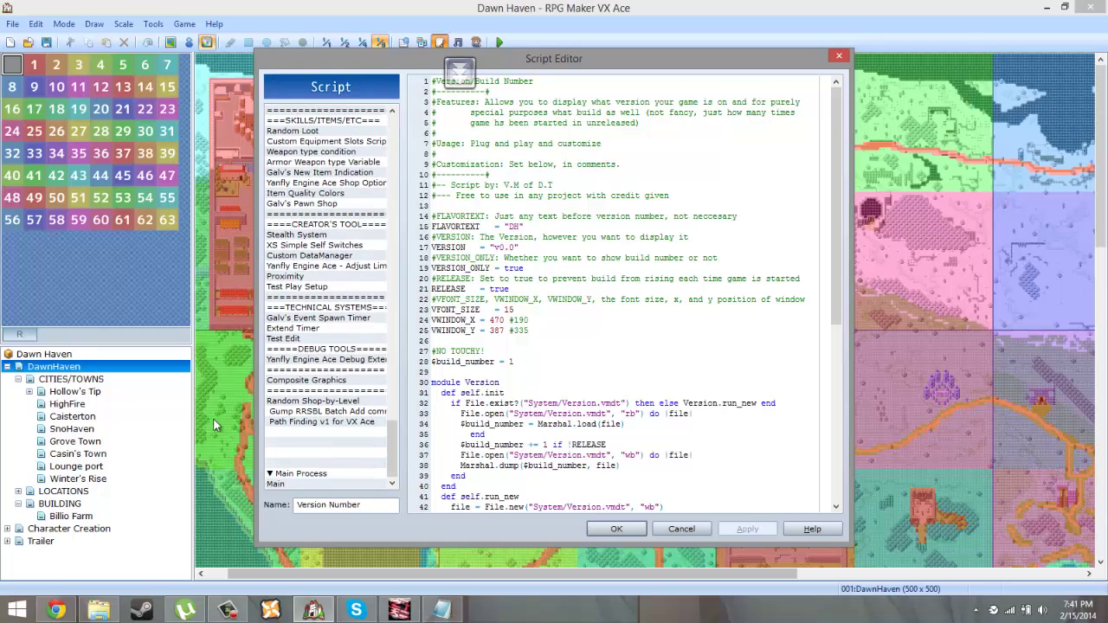
pyautogui.click(313, 288)
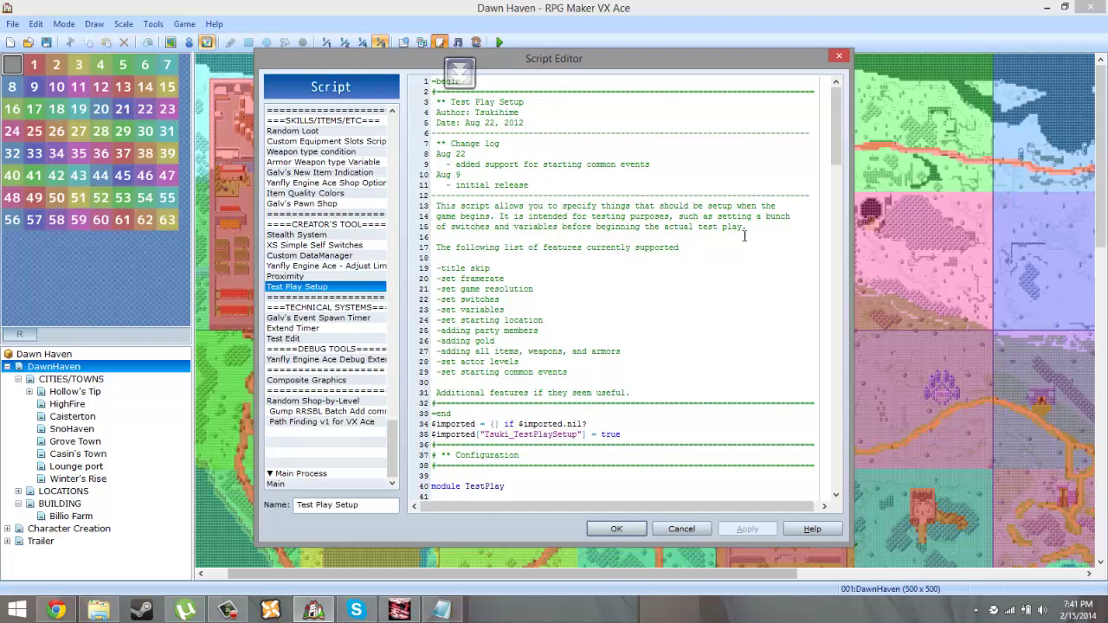
pyautogui.scroll(-10, 533, 197)
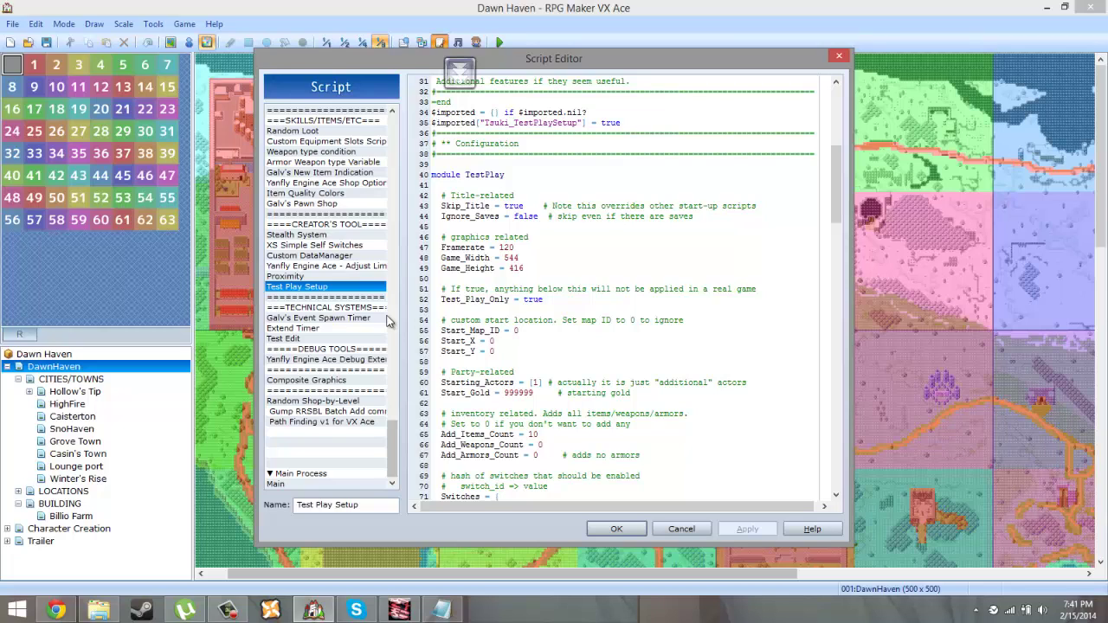
pyautogui.scroll(-4, 485, 259)
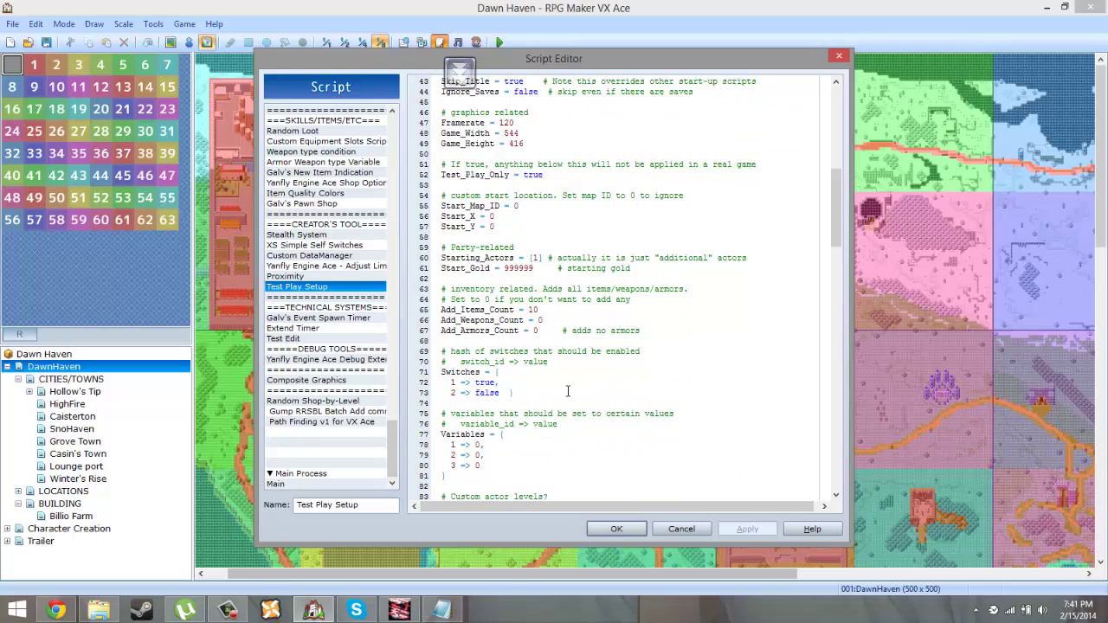
# Step: Go over starting gold, Add_Items_Count 10, switches, Ignore_Saves and Test_Play_Only true in Test Play Setup
pyautogui.click(541, 268)
pyautogui.scroll(1, 520, 223)
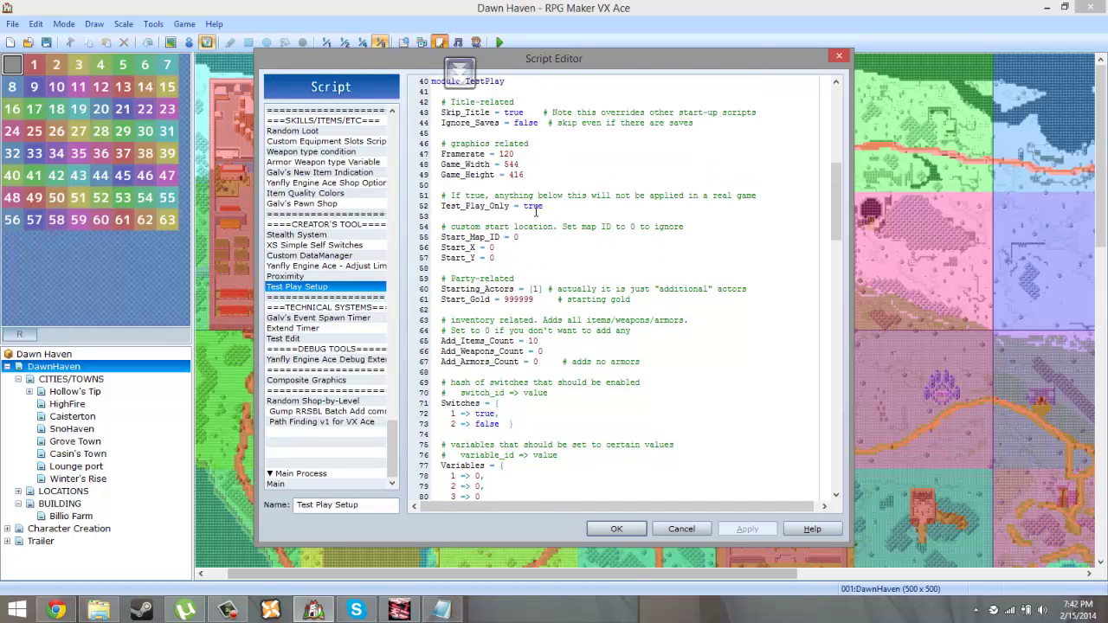
pyautogui.scroll(-2, 535, 211)
pyautogui.moveTo(515, 237); pyautogui.dragTo(538, 243)
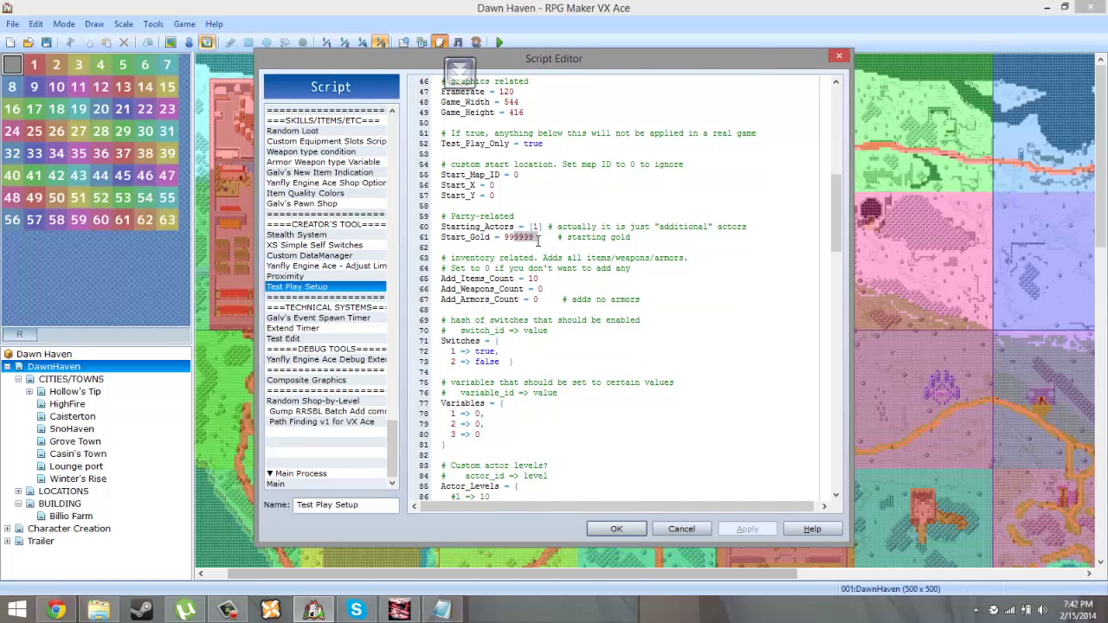
pyautogui.click(528, 279)
pyautogui.moveTo(547, 278); pyautogui.dragTo(528, 279)
pyautogui.moveTo(526, 300); pyautogui.dragTo(537, 299)
pyautogui.click(500, 351)
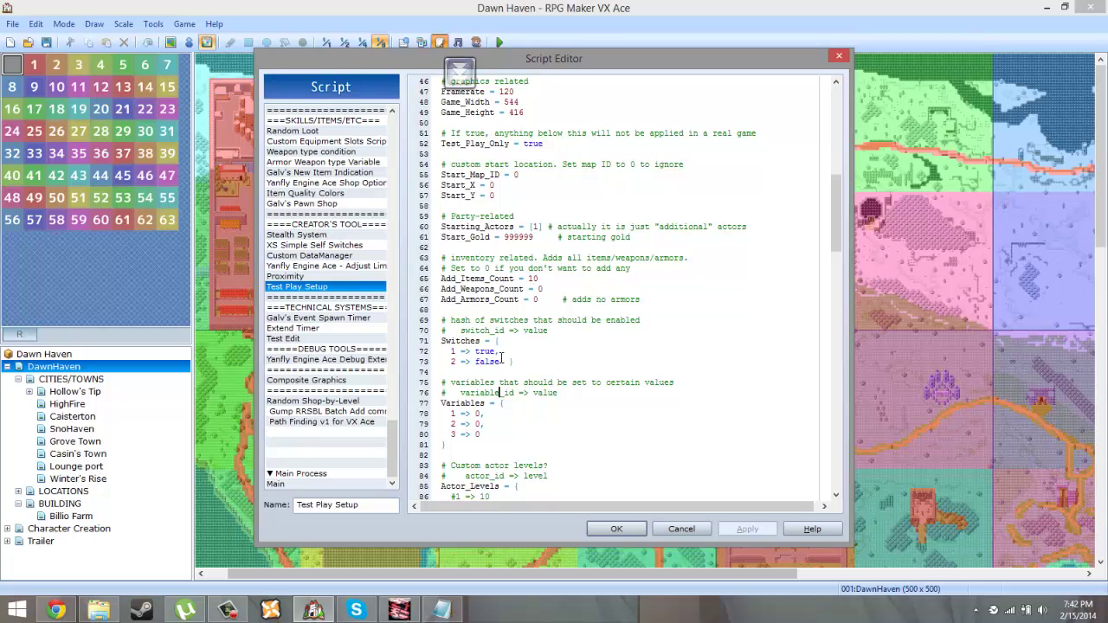
pyautogui.tripleClick(464, 363)
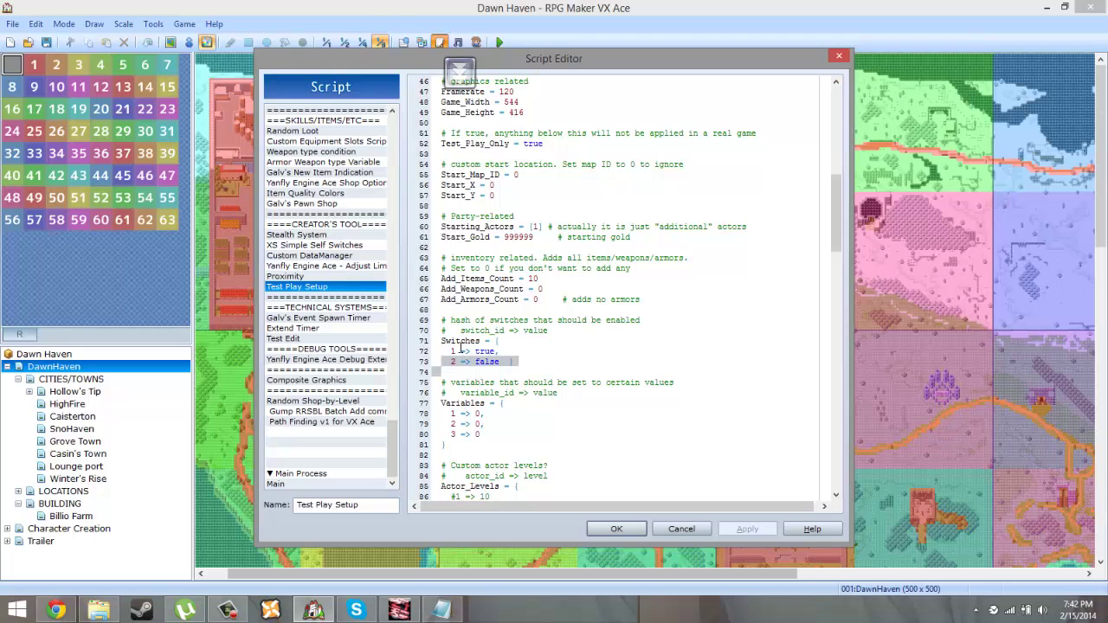
pyautogui.click(500, 436)
pyautogui.scroll(9, 537, 397)
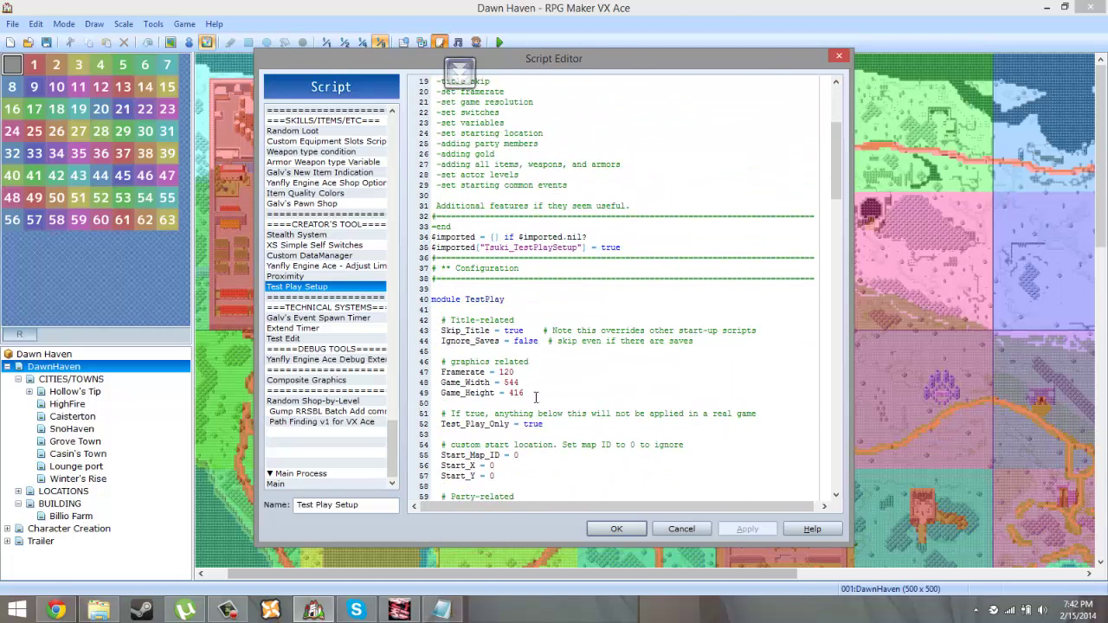
pyautogui.click(511, 341)
pyautogui.moveTo(543, 425); pyautogui.dragTo(524, 425)
# Step: Mark the Test_Play_Only true value, view the Test Edit script, and close the Script Editor
pyautogui.click(537, 431)
pyautogui.doubleClick(530, 425)
pyautogui.click(321, 339)
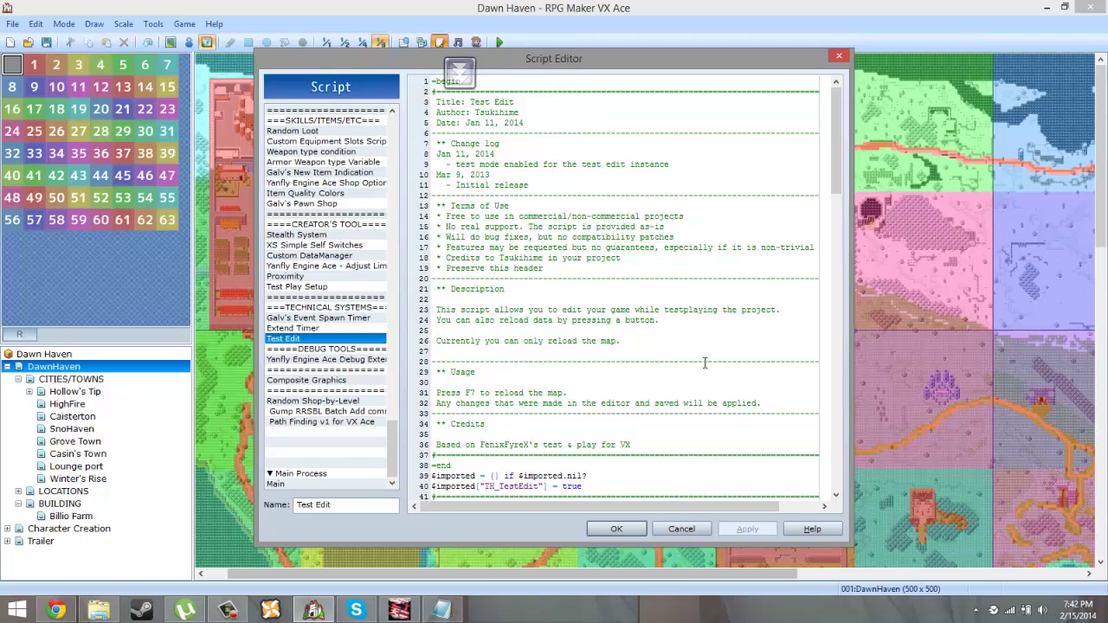
pyautogui.click(616, 529)
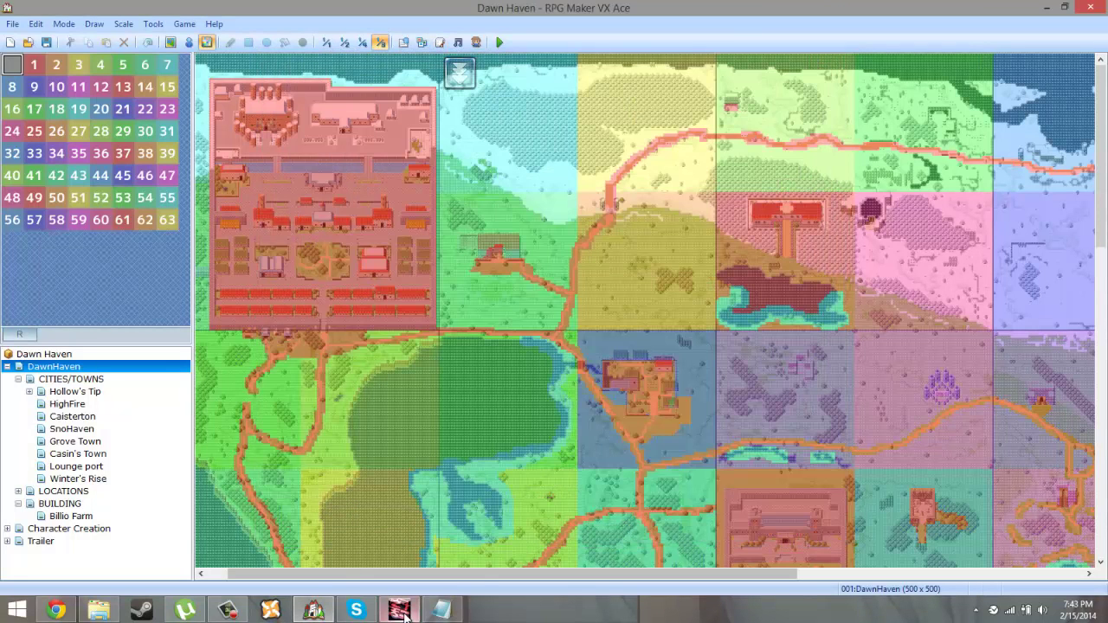
pyautogui.click(243, 613)
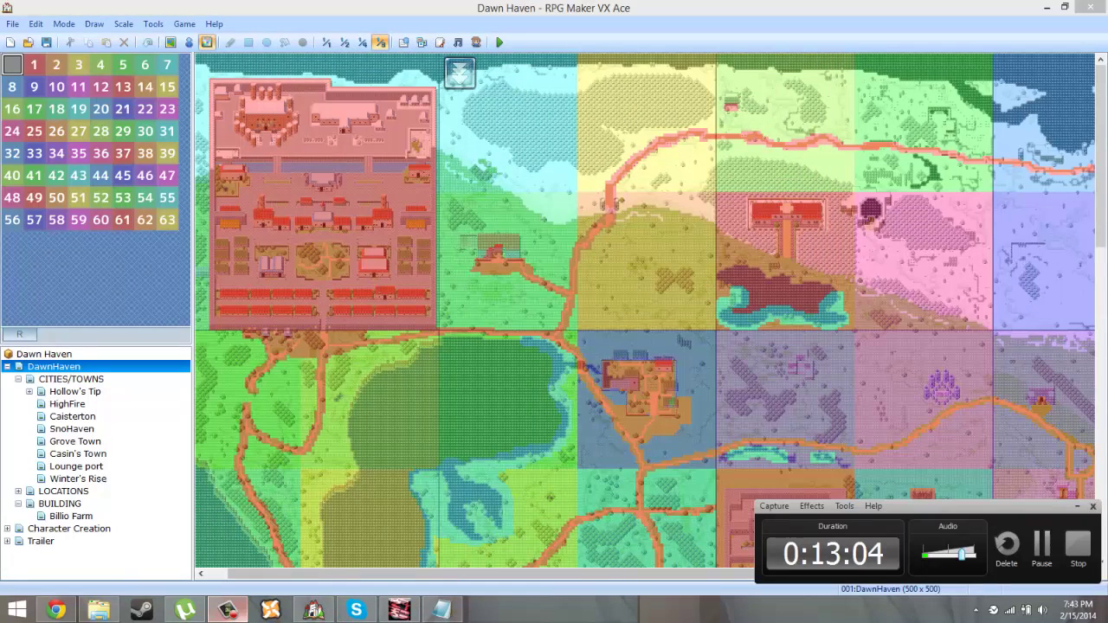
# Step: Start a playtest, saving the project when prompted, then close the game
pyautogui.click(499, 43)
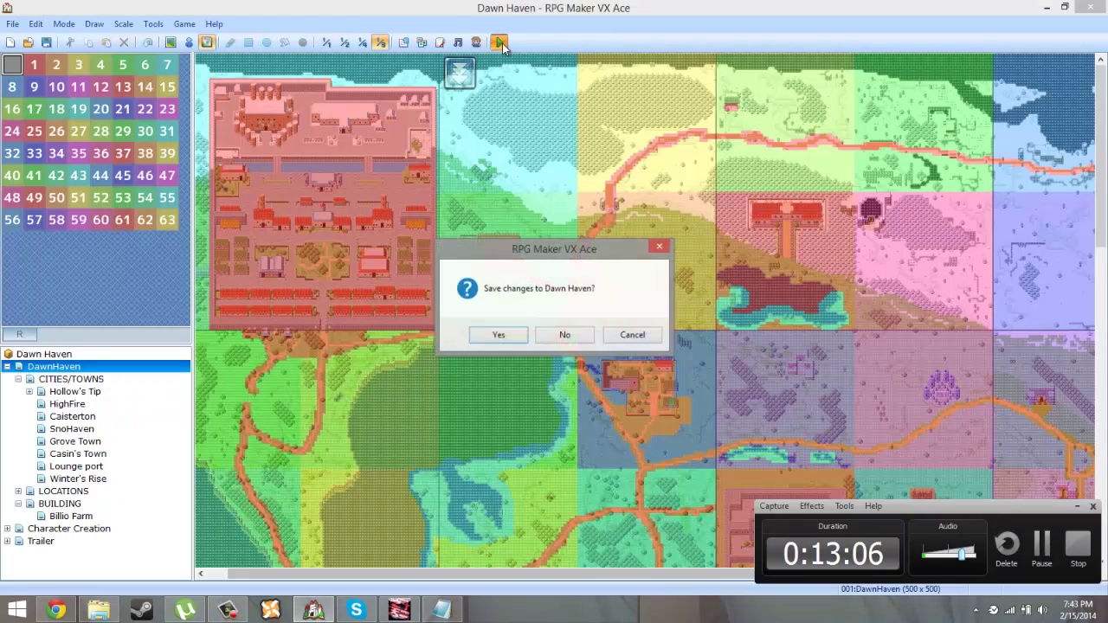
pyautogui.click(499, 336)
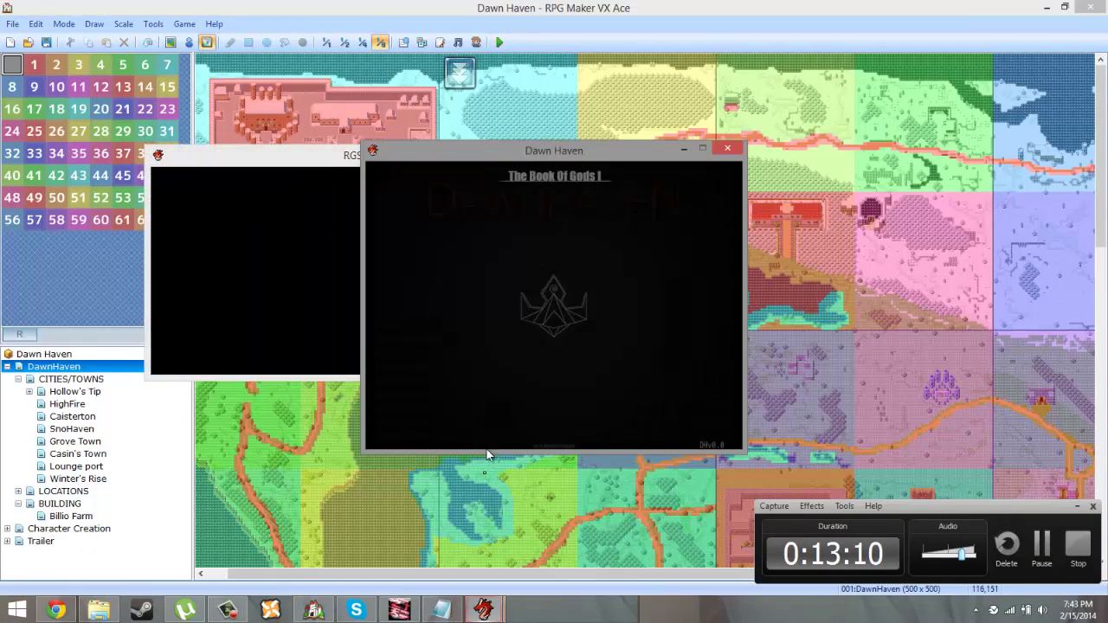
pyautogui.moveTo(576, 173); pyautogui.dragTo(645, 192)
pyautogui.hotkey('alt', 'F4')
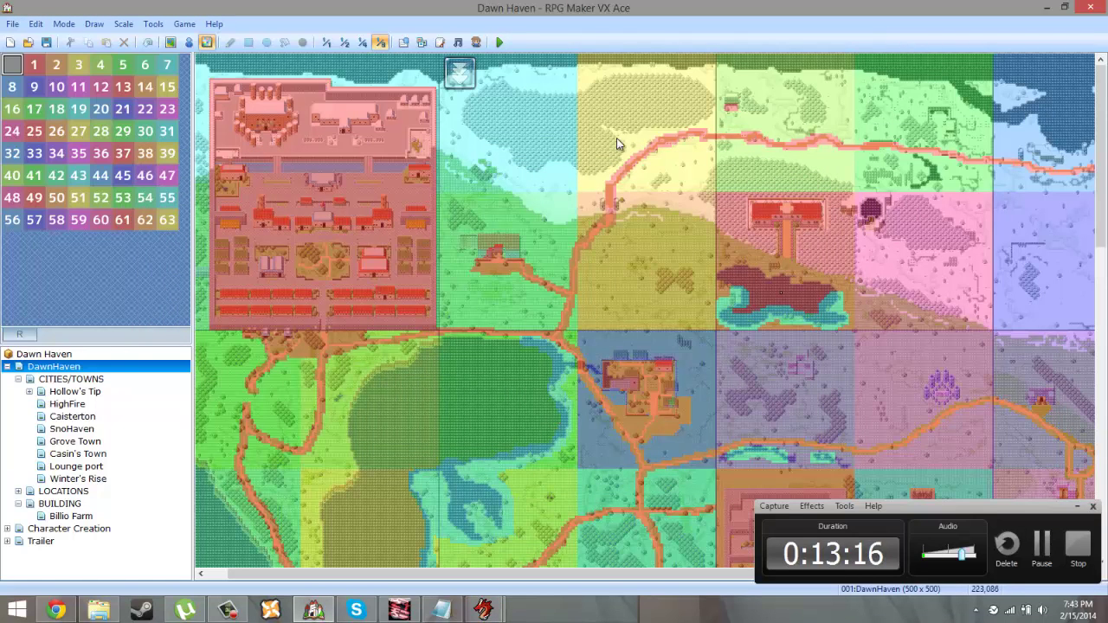
# Step: Open Hollow's Tip at 1:1 scale and start a New Game in the running playtest
pyautogui.click(180, 45)
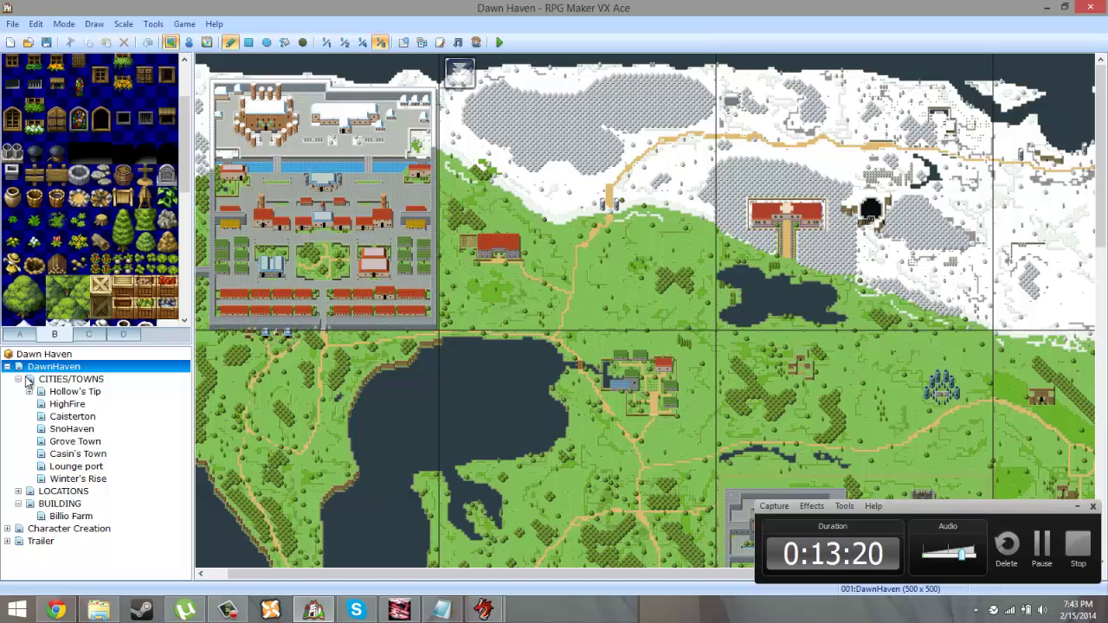
pyautogui.click(50, 393)
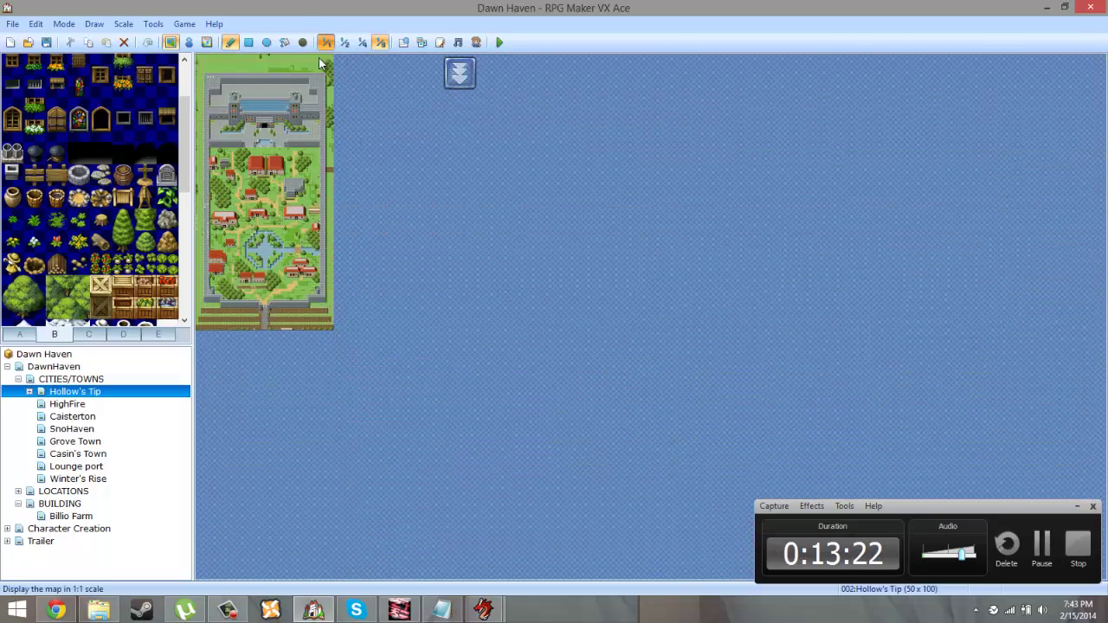
pyautogui.click(325, 43)
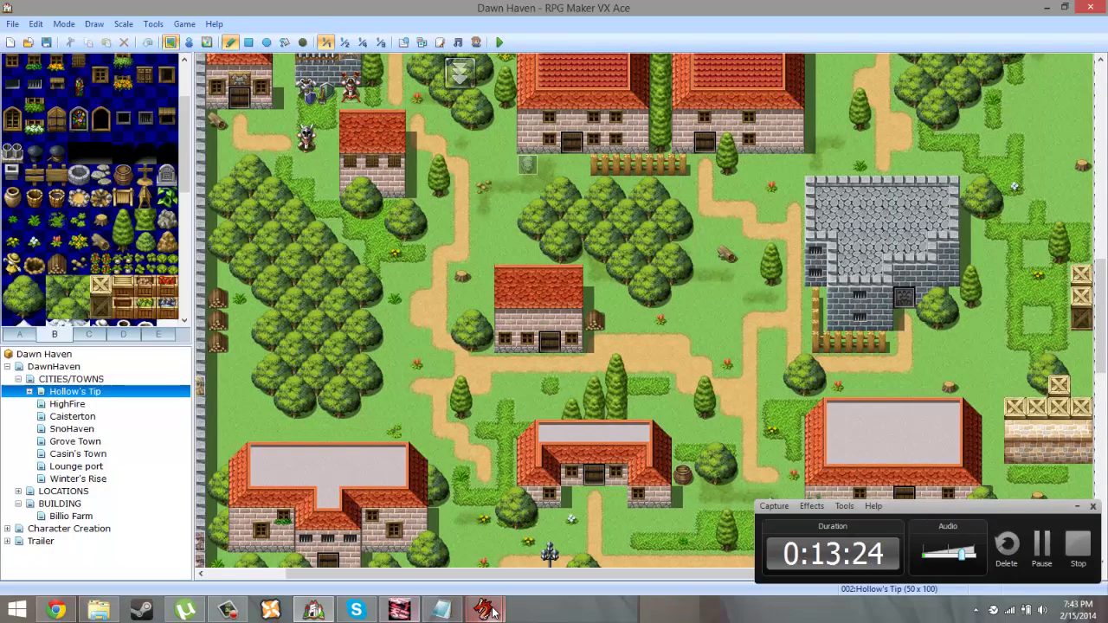
pyautogui.moveTo(492, 612)
pyautogui.click(438, 555)
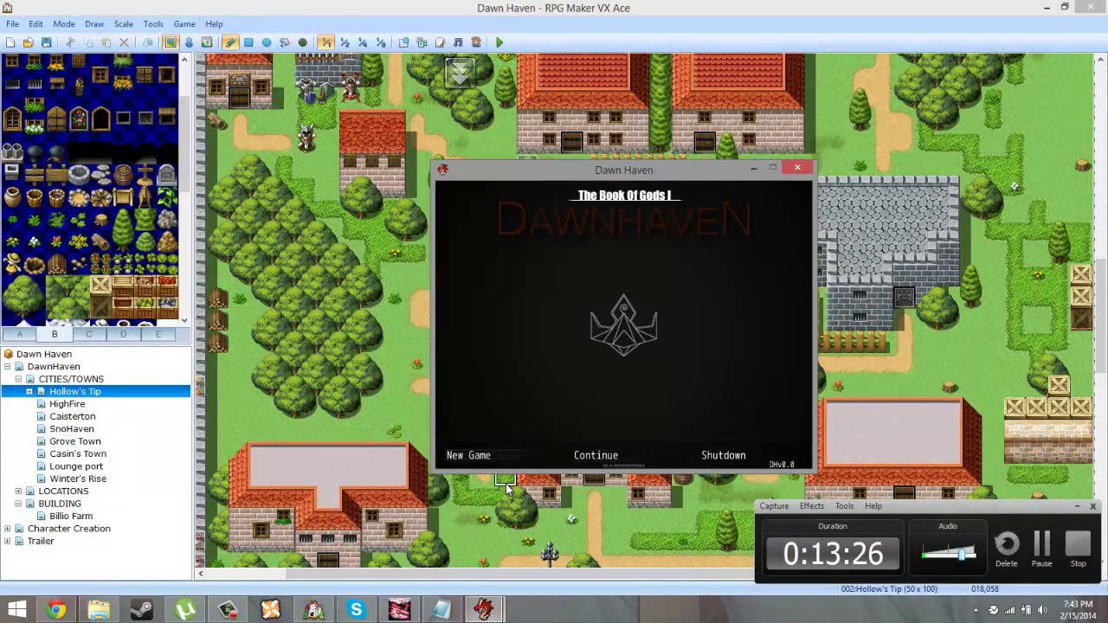
pyautogui.press('Return')
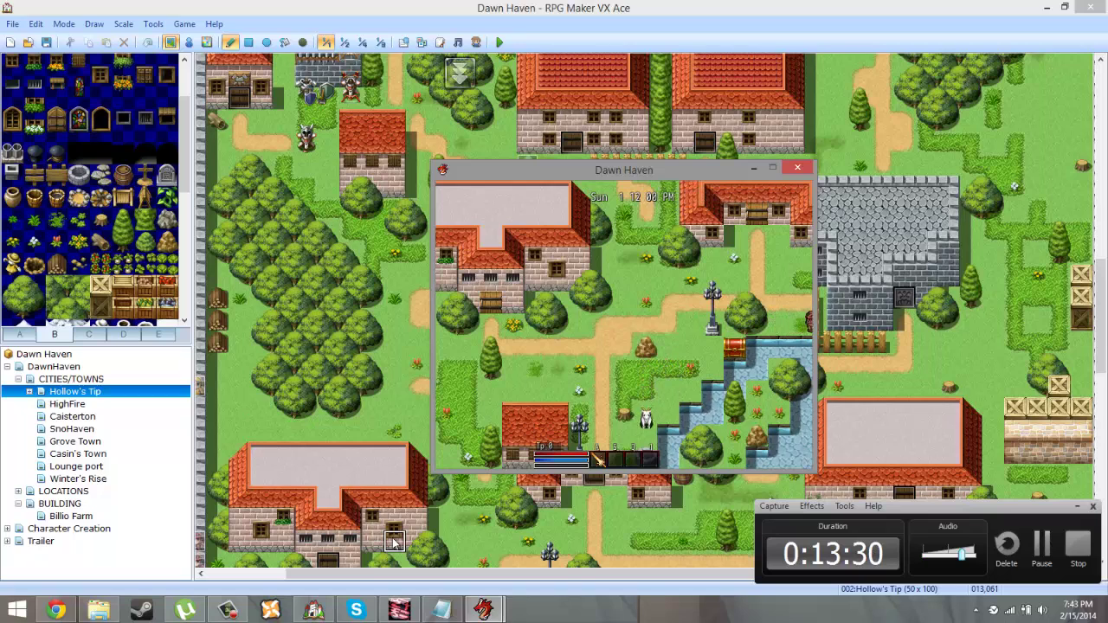
pyautogui.press('XF86AudioLowerVolume')
pyautogui.press('XF86AudioLowerVolume')
pyautogui.press('XF86AudioLowerVolume')
pyautogui.press('XF86AudioLowerVolume')
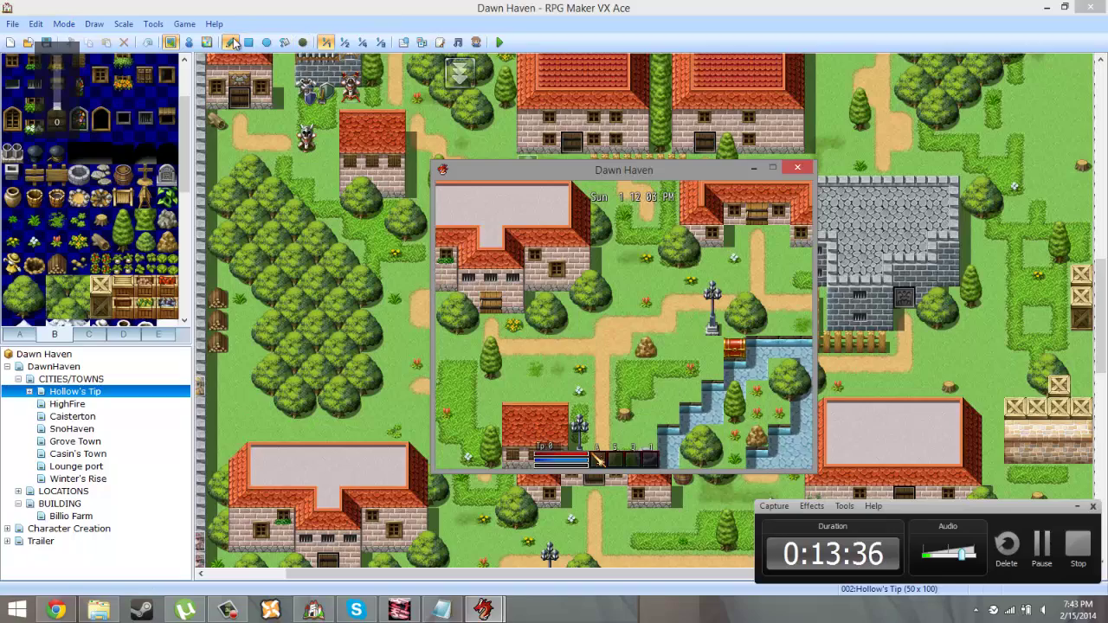
# Step: Move the game window aside and walk the hero up and down in the playtest
pyautogui.moveTo(591, 178); pyautogui.dragTo(772, 146)
pyautogui.click(503, 183)
pyautogui.scroll(-10, 519, 311)
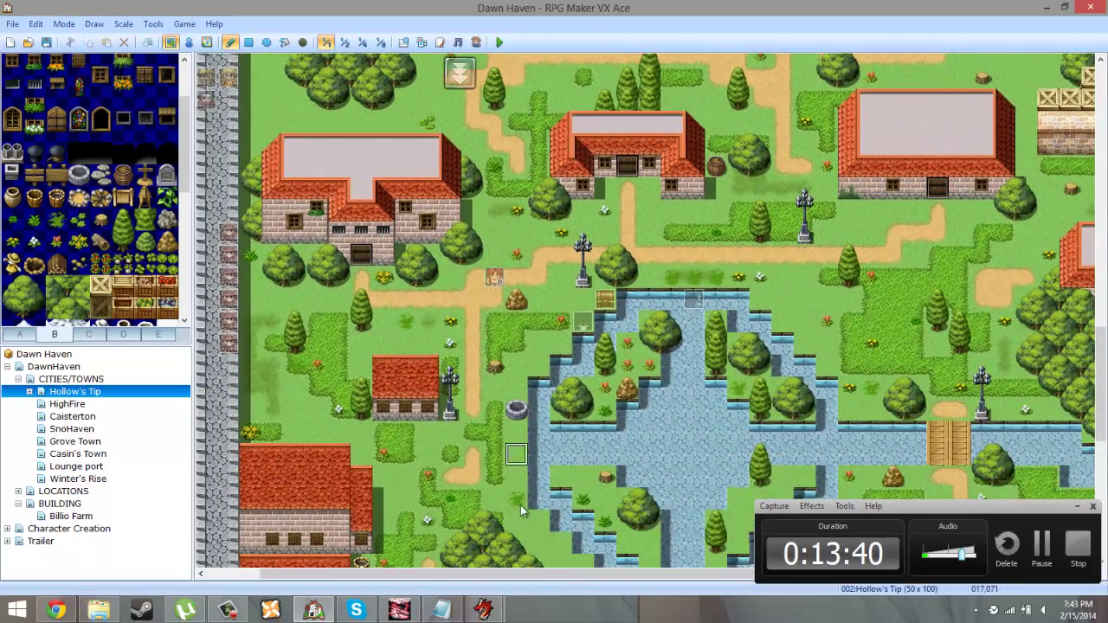
pyautogui.moveTo(484, 611)
pyautogui.click(414, 530)
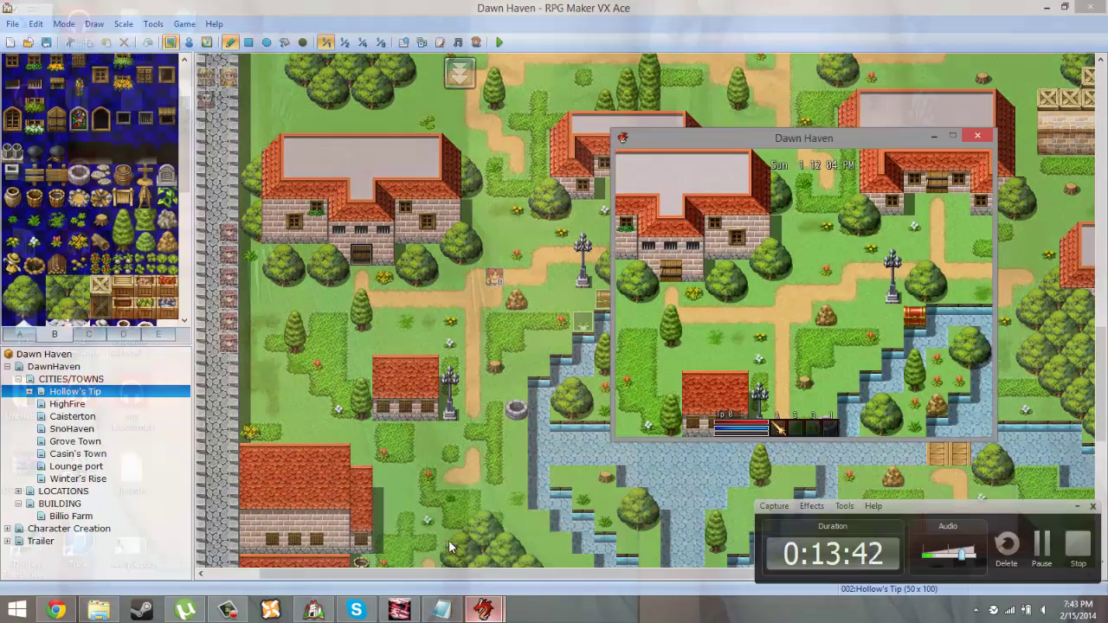
pyautogui.press('Up')
pyautogui.press('Up')
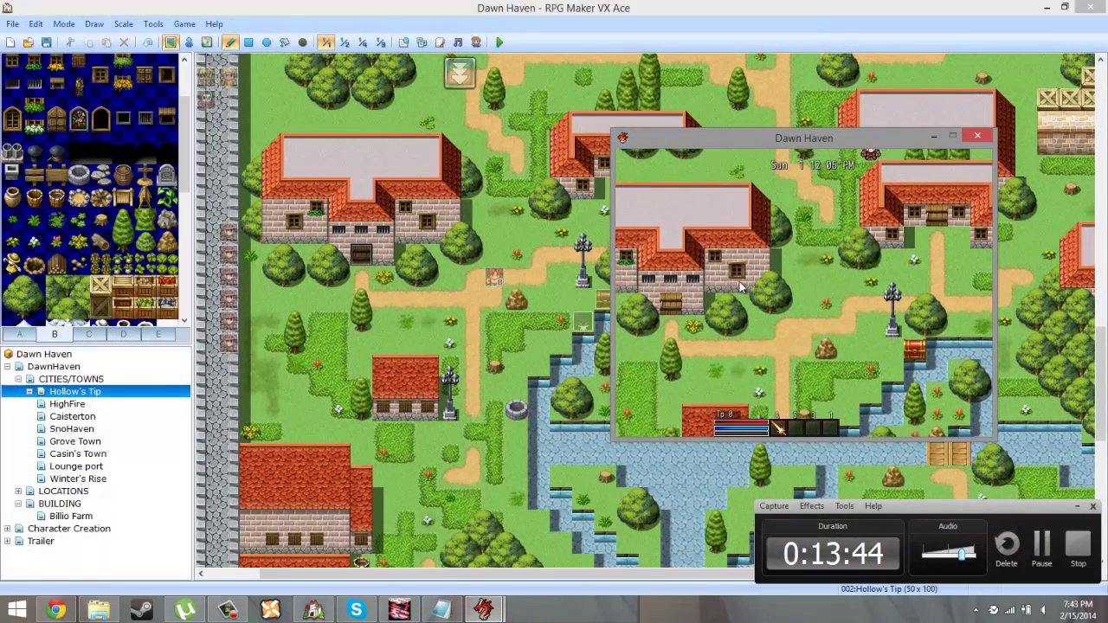
pyautogui.press('Down')
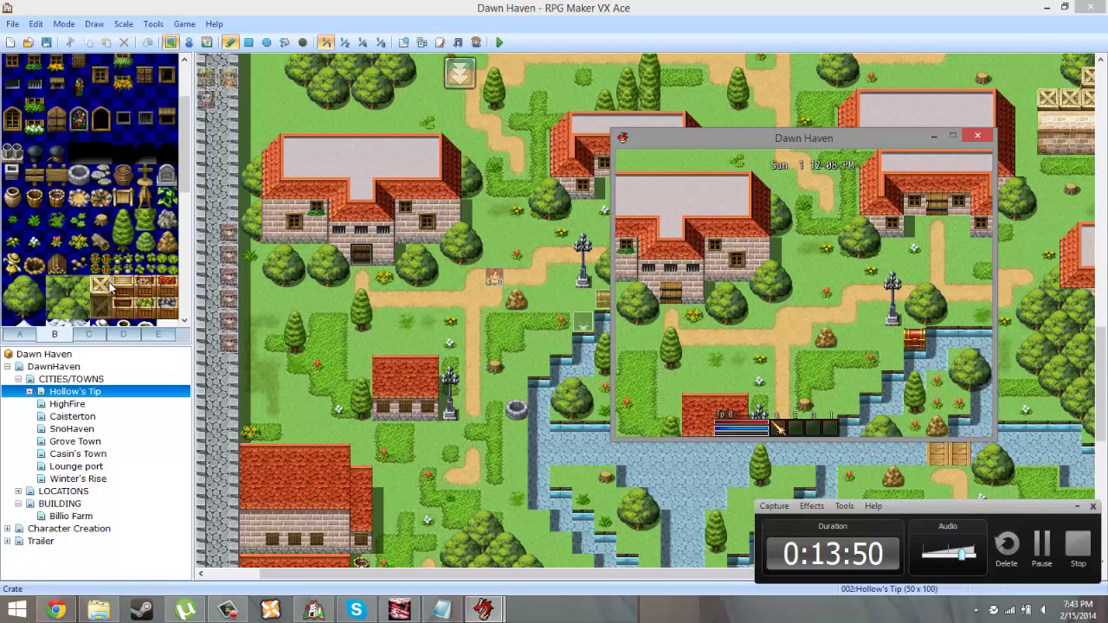
# Step: Place two crate tiles on the Hollow's Tip town path and save the project
pyautogui.moveTo(108, 288); pyautogui.dragTo(104, 310)
pyautogui.click(491, 251)
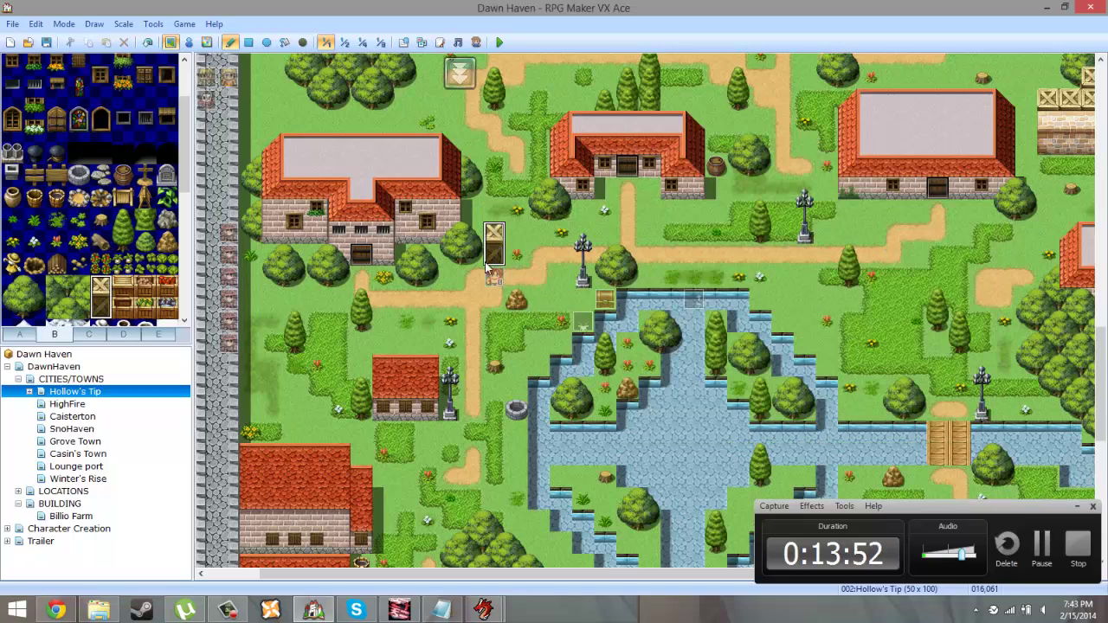
pyautogui.click(472, 327)
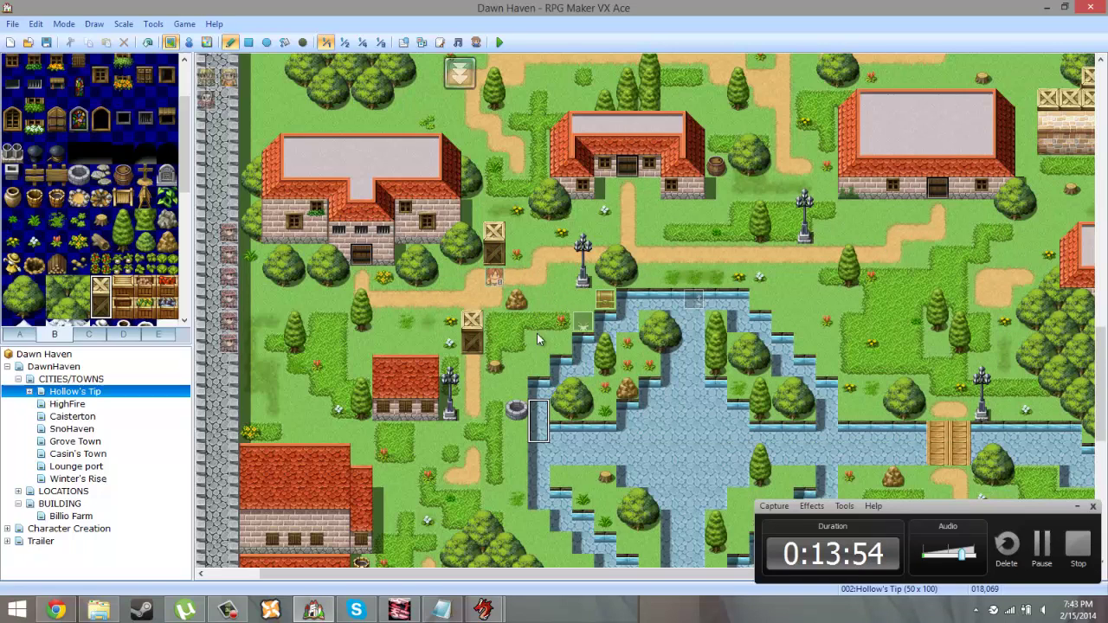
pyautogui.click(46, 41)
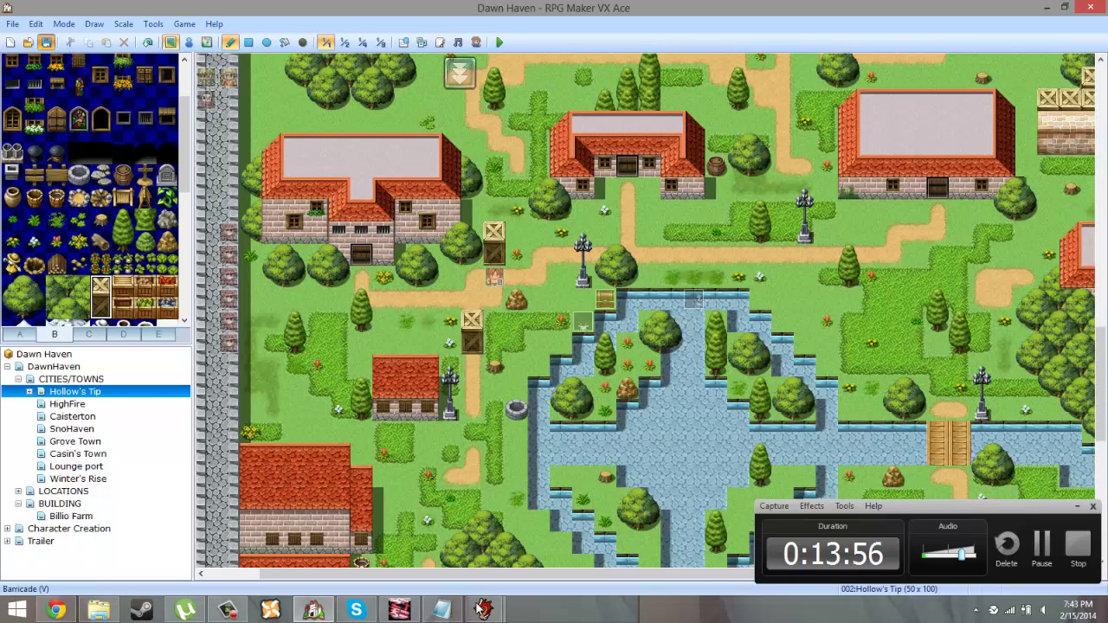
# Step: Close the game, repaint the crates with grass and dirt path, and save the map
pyautogui.moveTo(481, 609)
pyautogui.click(424, 537)
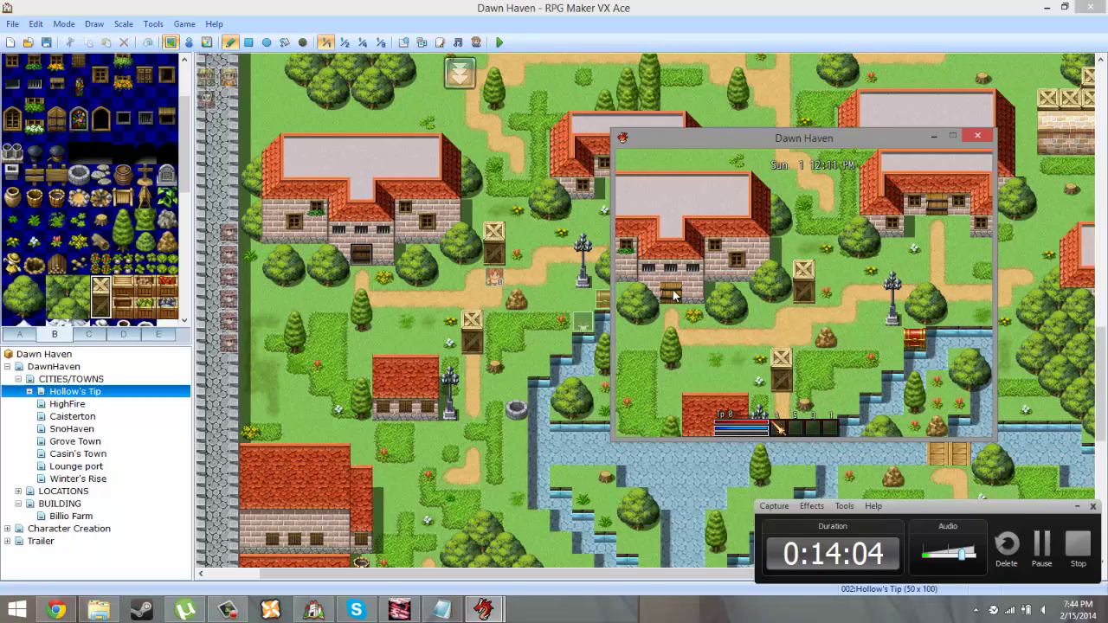
pyautogui.hotkey('alt', 'F4')
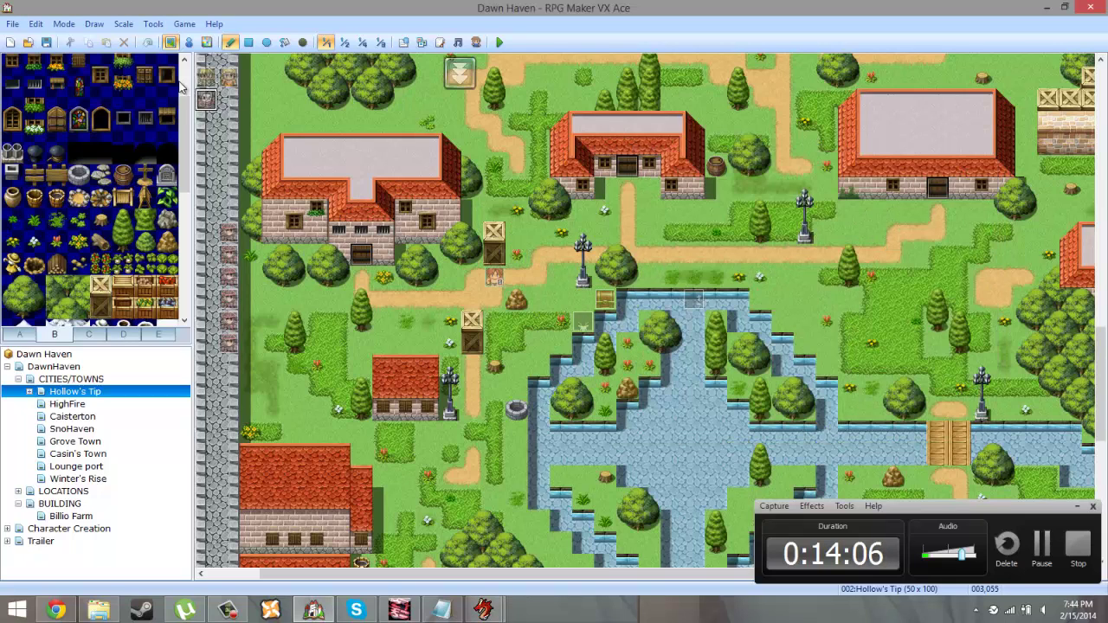
pyautogui.moveTo(494, 232); pyautogui.dragTo(498, 253)
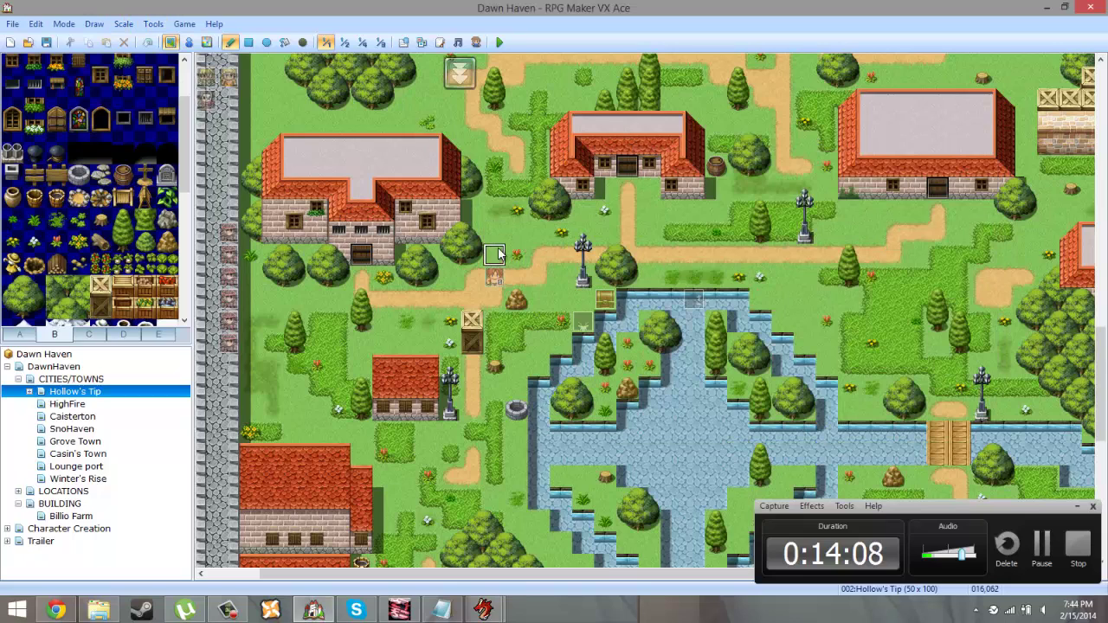
pyautogui.moveTo(481, 313); pyautogui.dragTo(476, 343)
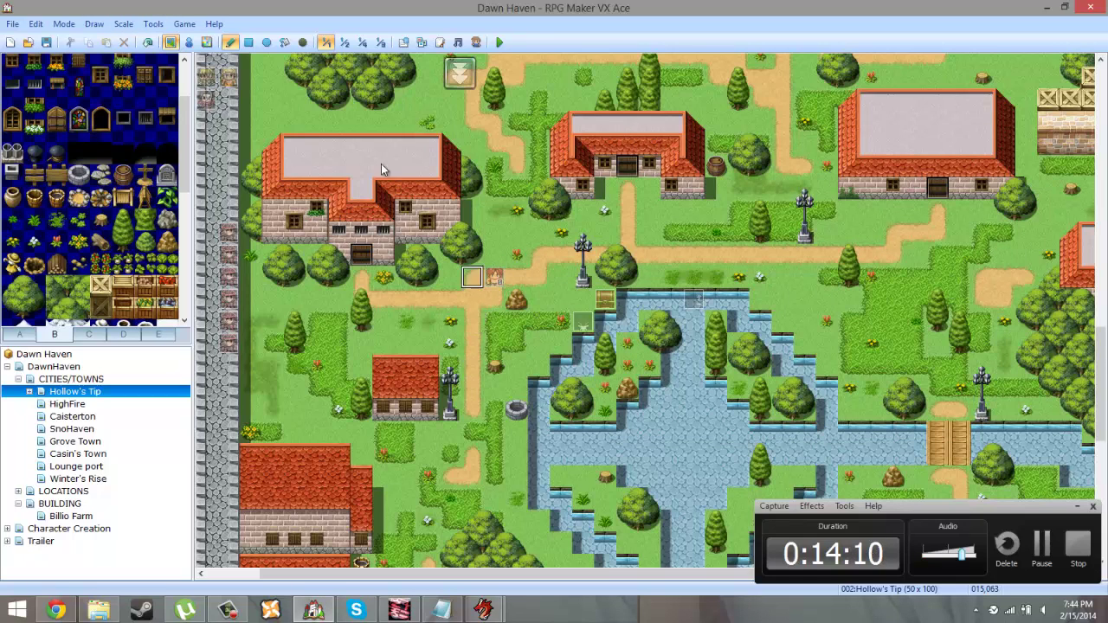
pyautogui.click(44, 45)
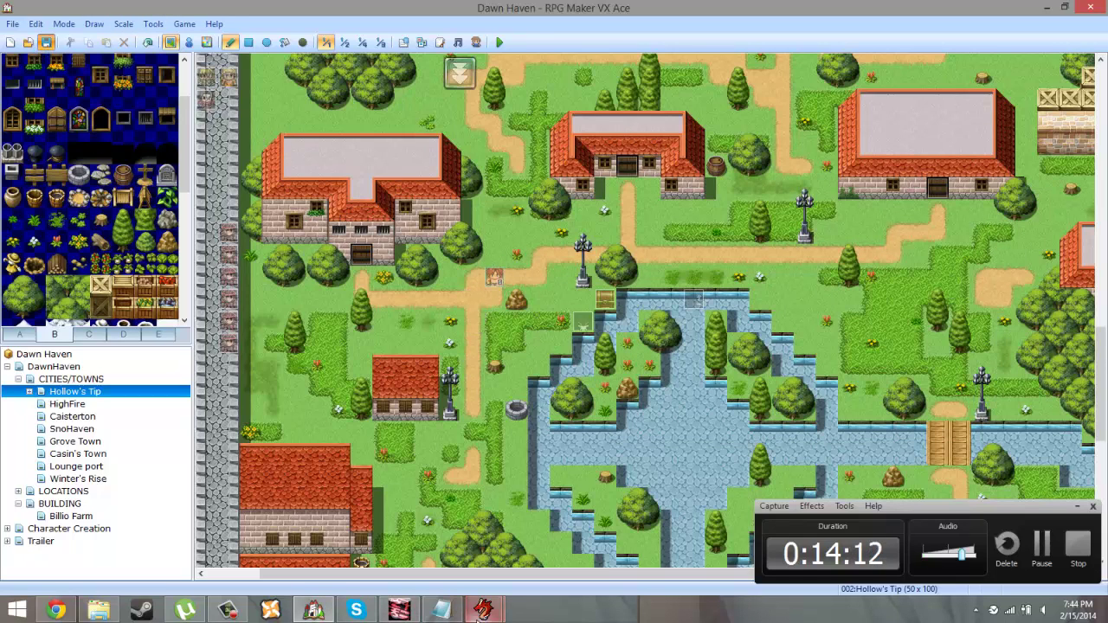
# Step: Launch a playtest with F12 and walk the hero up, down, right and left
pyautogui.press('F12')
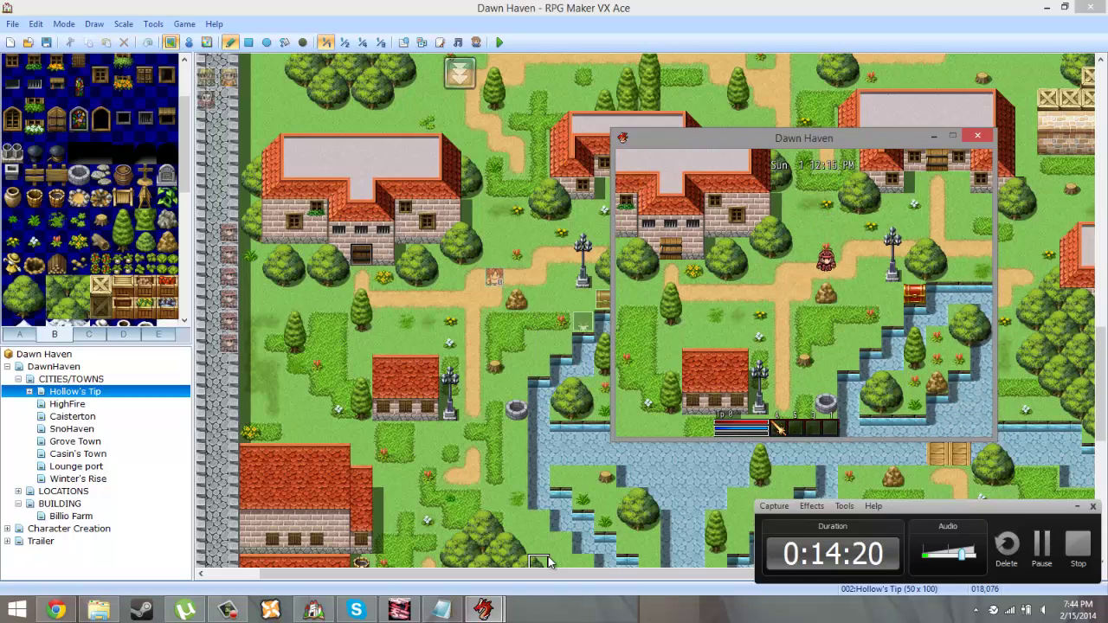
pyautogui.press('Up')
pyautogui.press('Up')
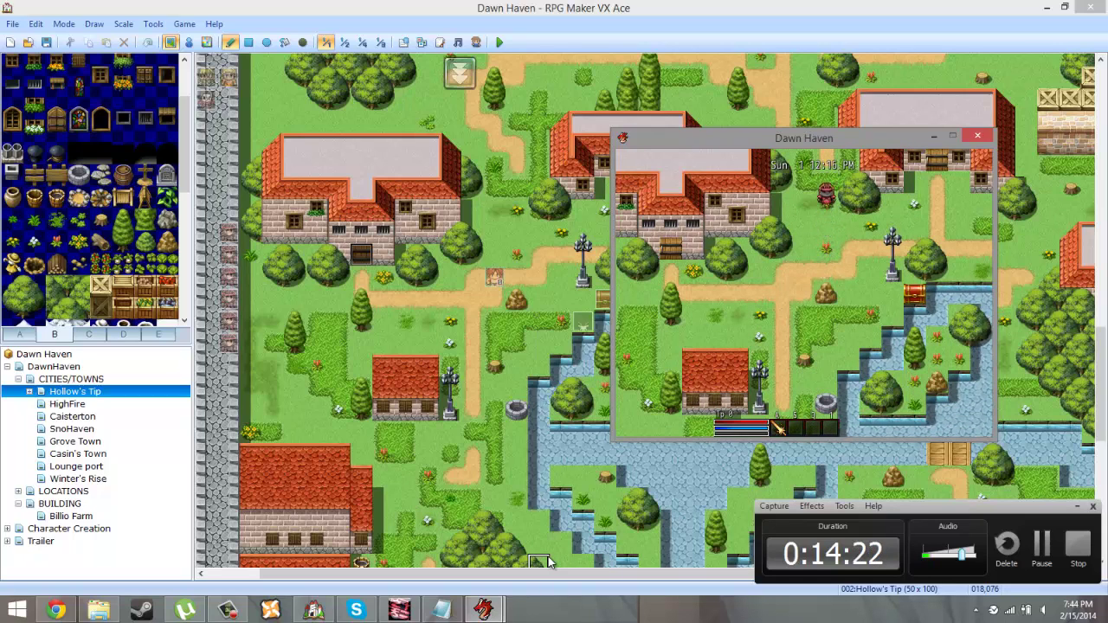
pyautogui.press('Up')
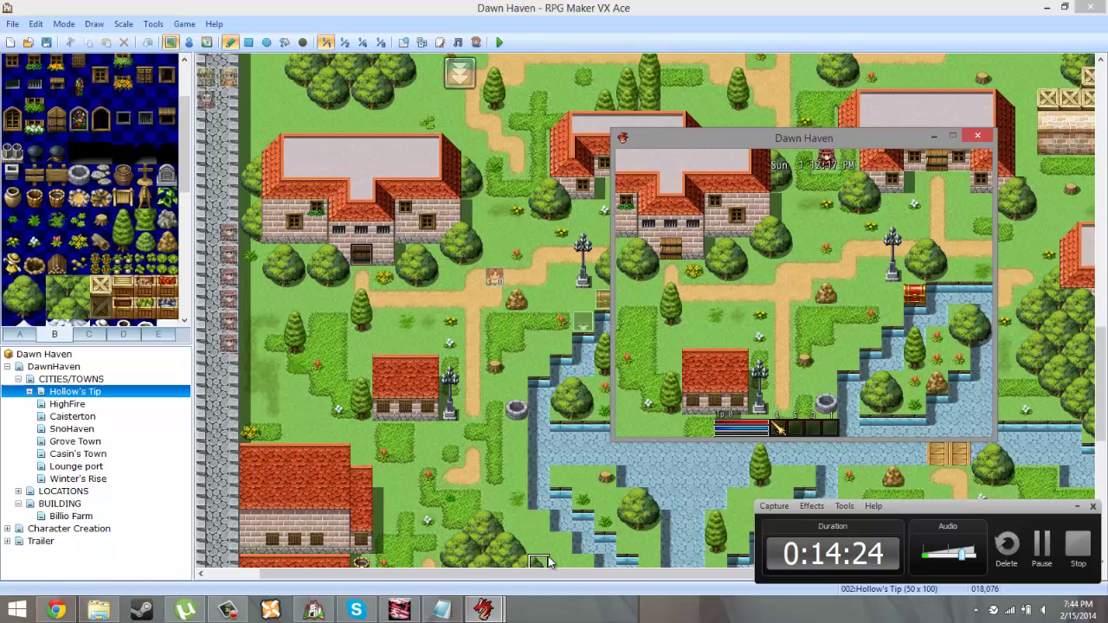
pyautogui.press('Down')
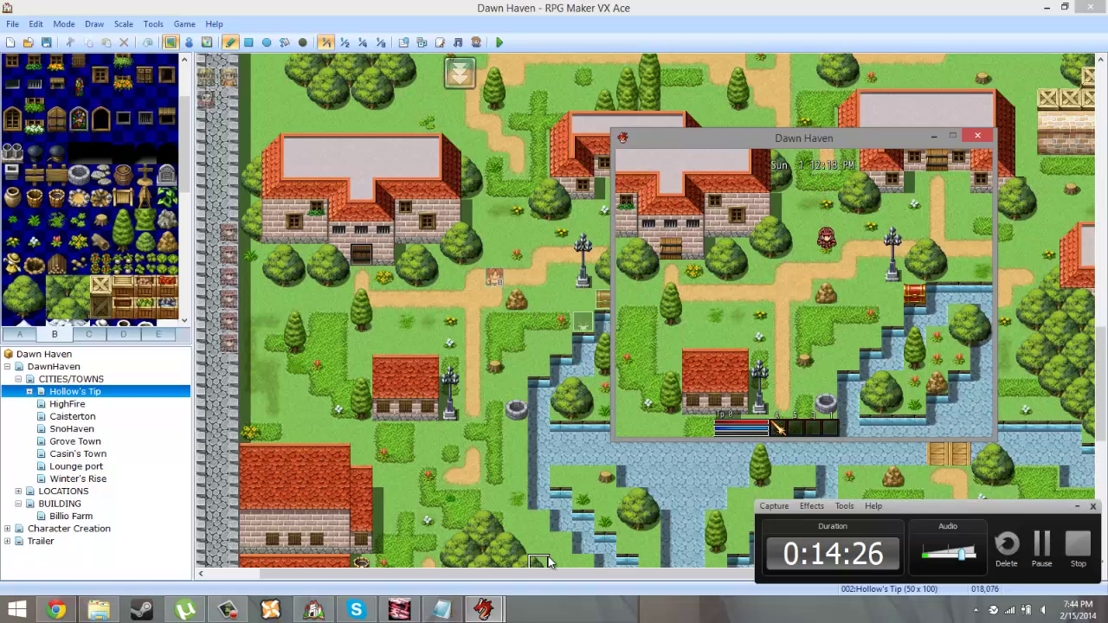
pyautogui.press('Right')
pyautogui.press('Right')
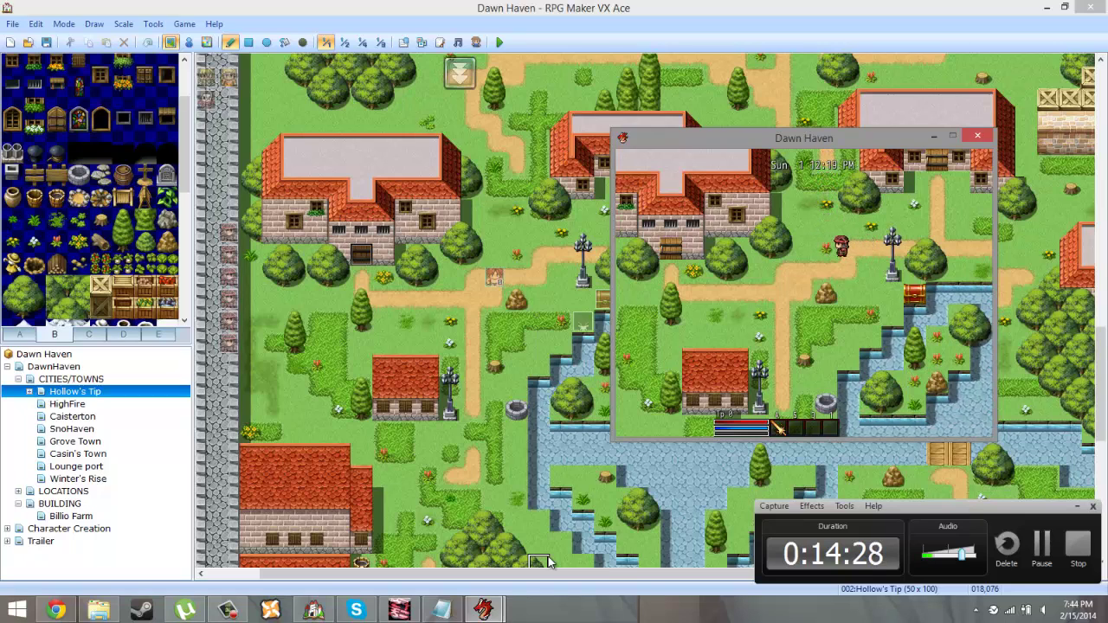
pyautogui.press('Left')
pyautogui.press('Right')
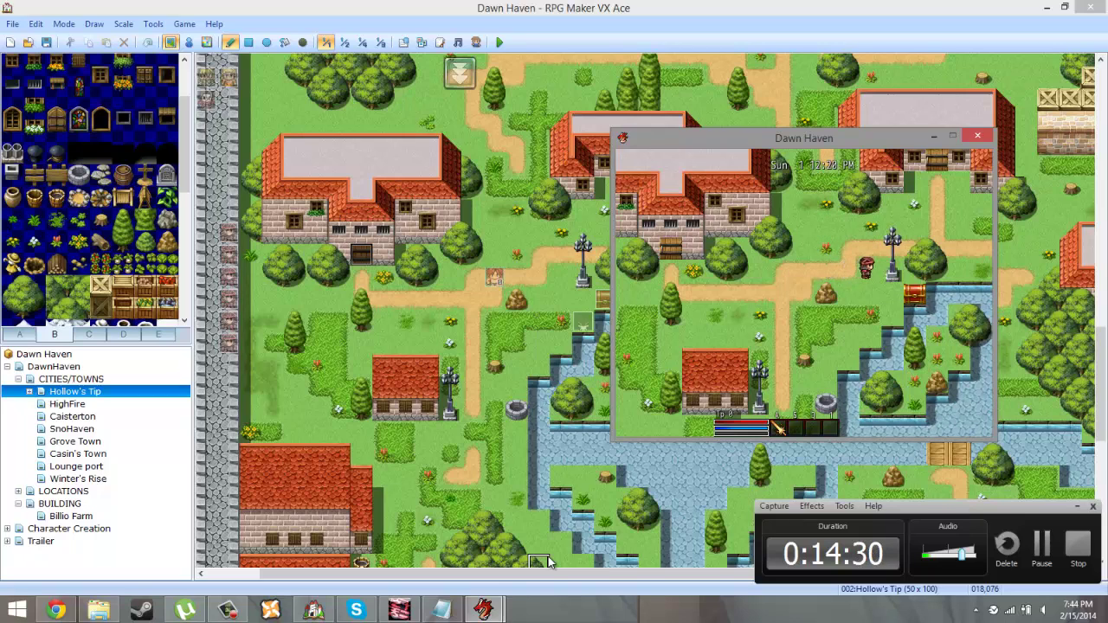
# Step: Keep walking the hero around town, then switch to the region view and Event mode
pyautogui.press('Up')
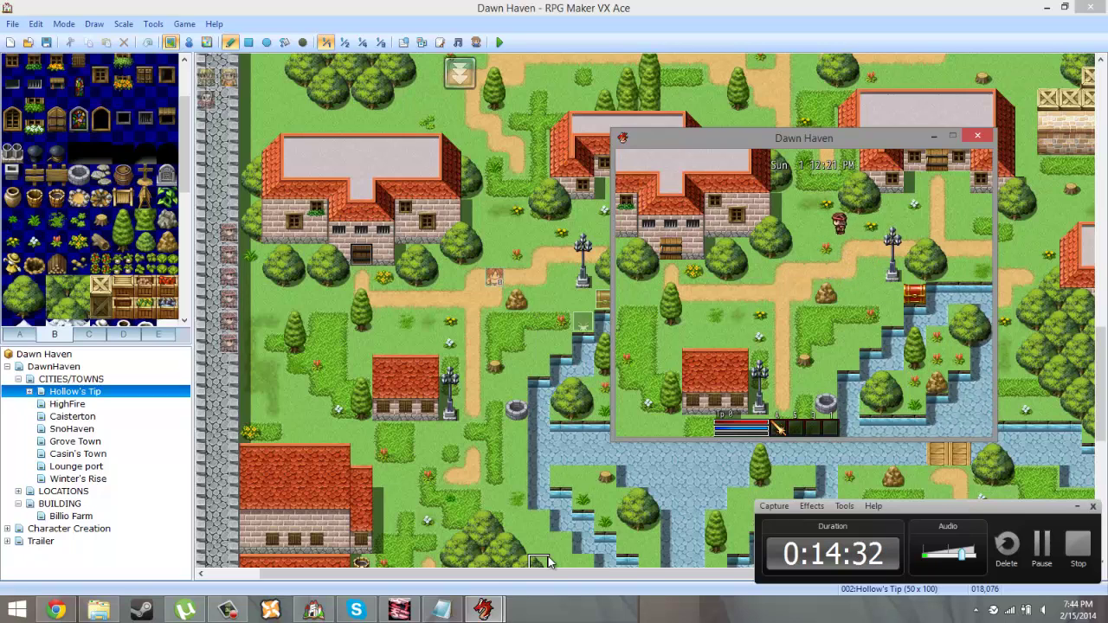
pyautogui.press('Left')
pyautogui.press('Left')
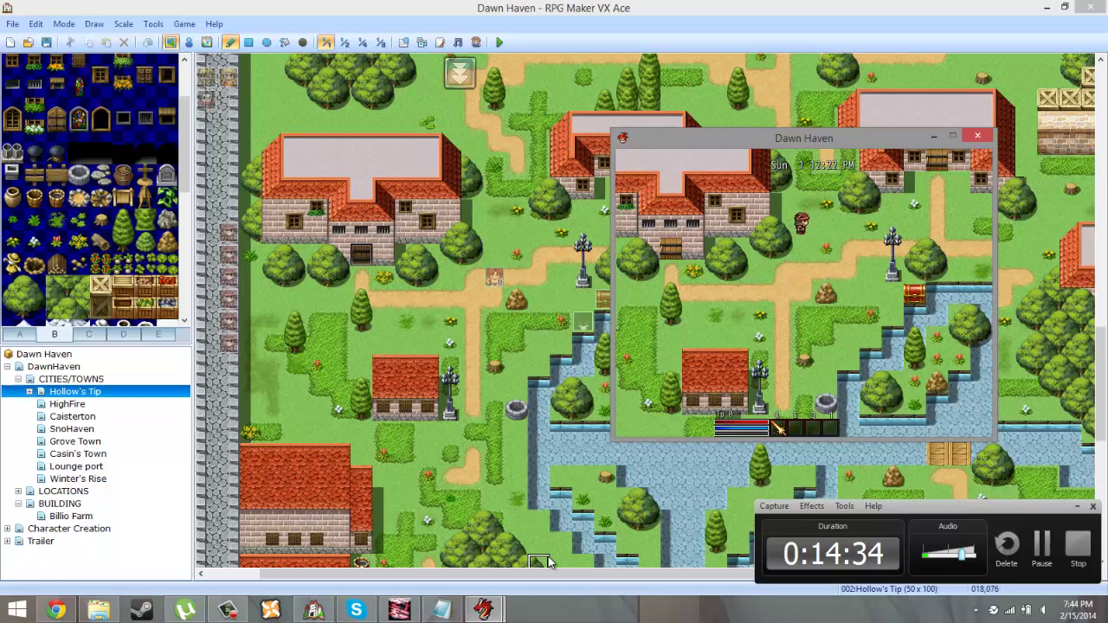
pyautogui.press('Right')
pyautogui.press('Right')
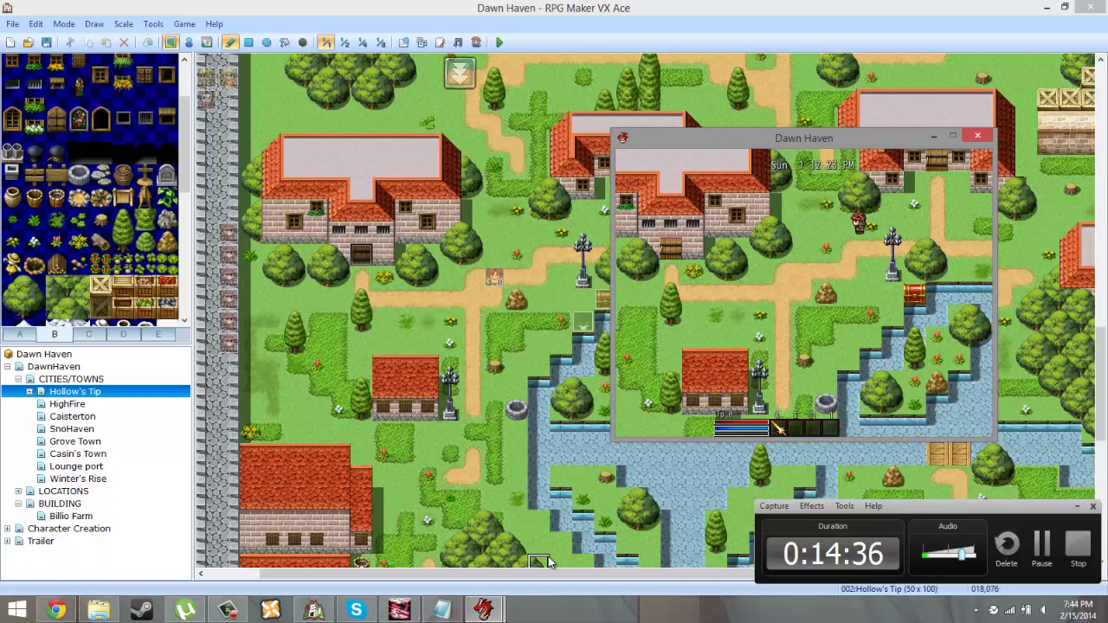
pyautogui.press('Left')
pyautogui.press('Left')
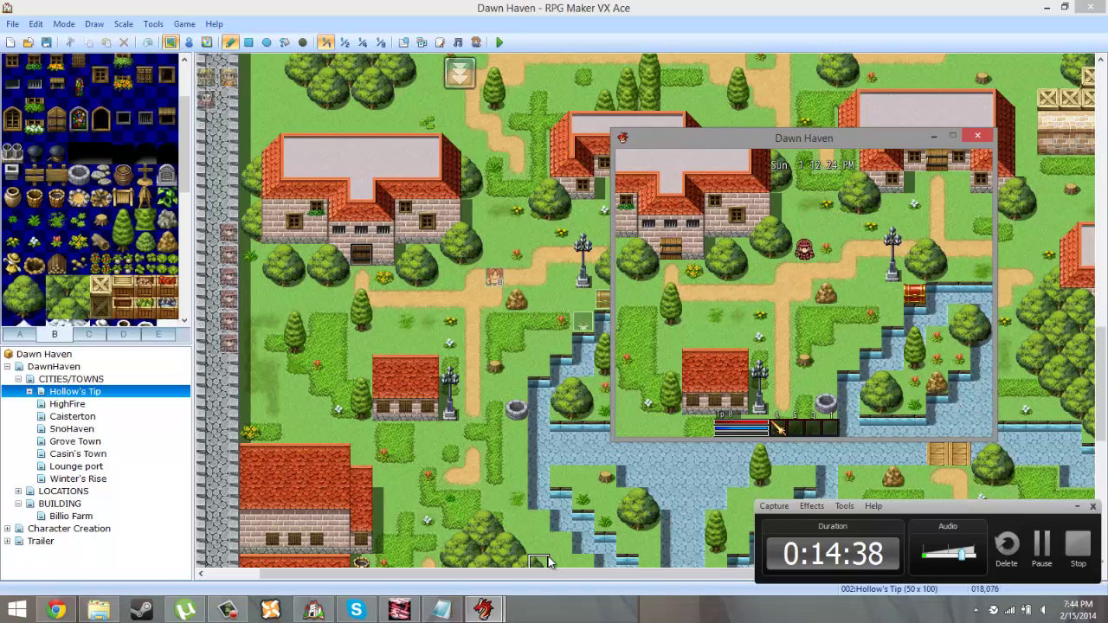
pyautogui.press('Down')
pyautogui.press('Right')
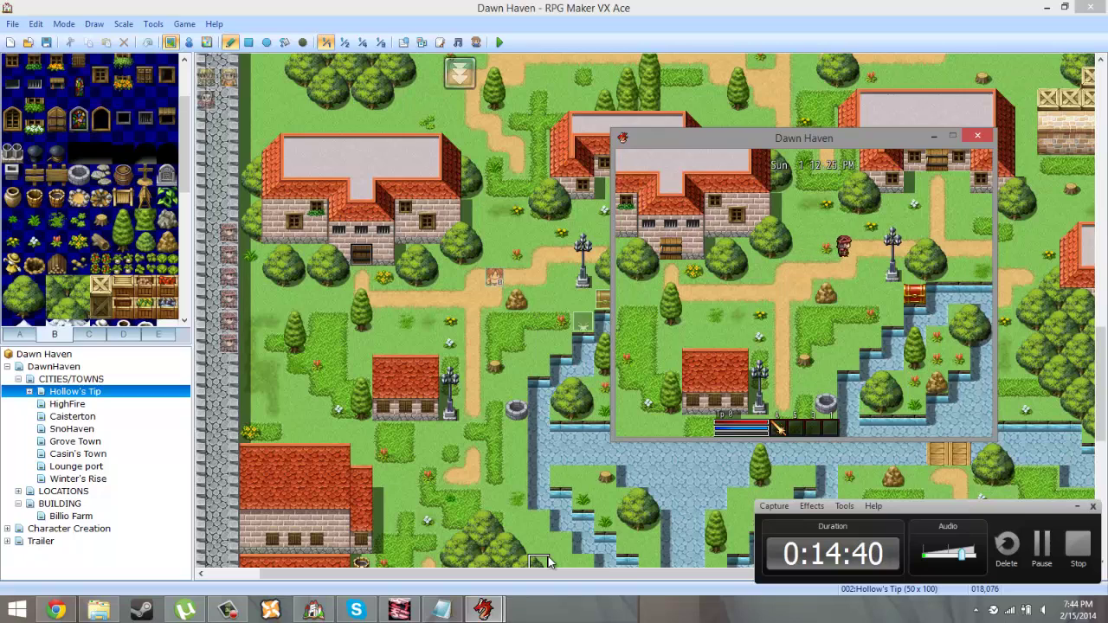
pyautogui.press('Right')
pyautogui.press('Right')
pyautogui.press('Right')
pyautogui.press('Right')
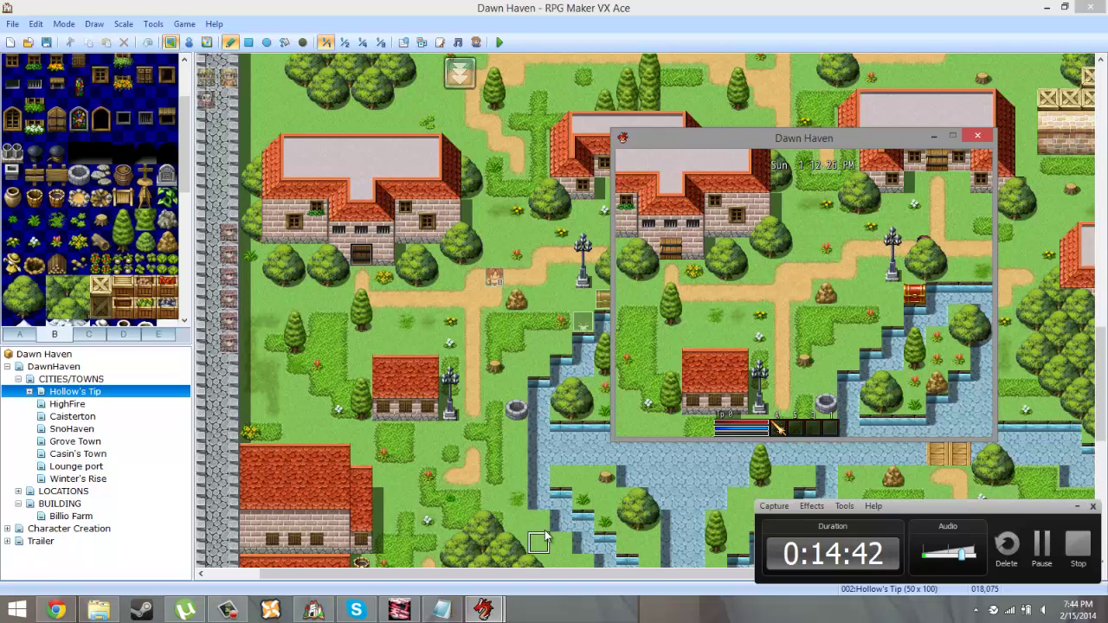
pyautogui.click(206, 42)
pyautogui.click(183, 44)
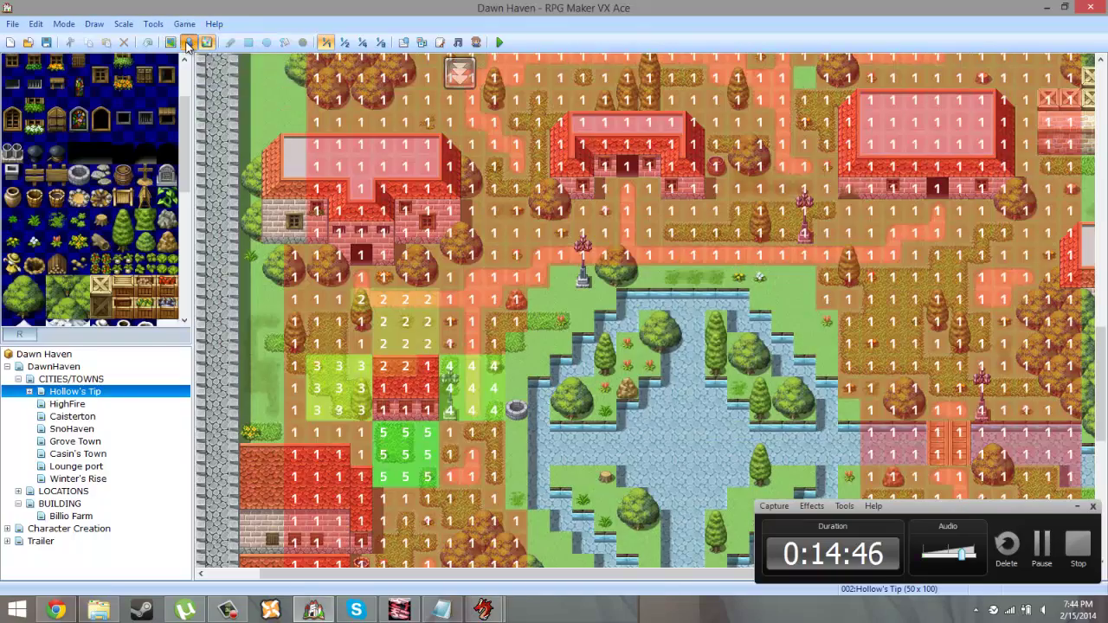
# Step: Create new event EV044 beside the path with a blue-haired character sprite
pyautogui.rightClick(471, 296)
pyautogui.click(485, 297)
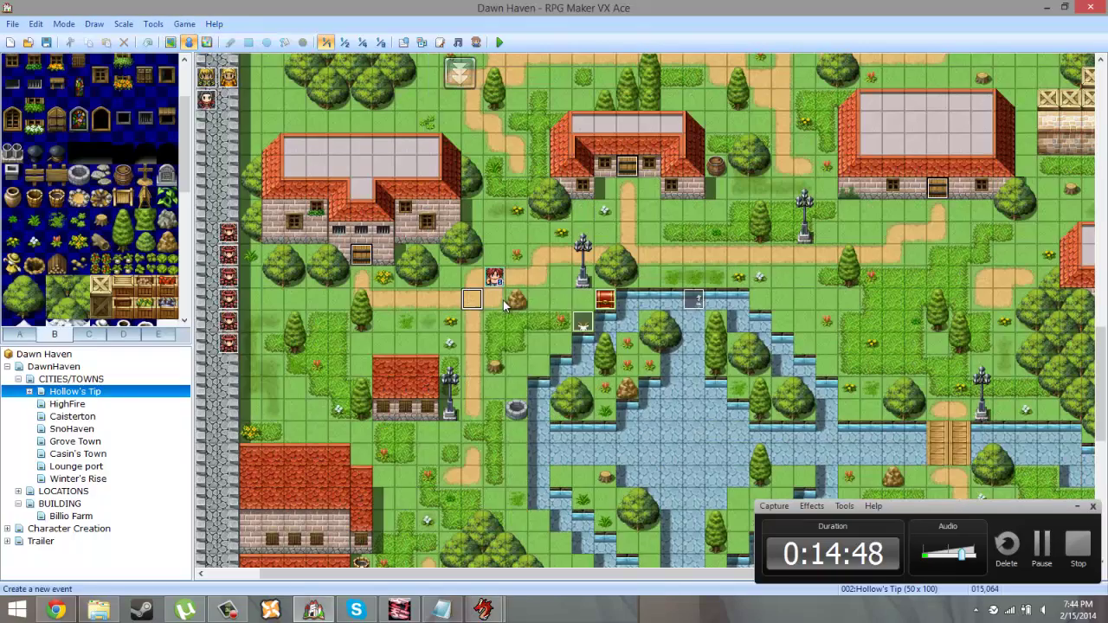
pyautogui.doubleClick(305, 360)
pyautogui.click(398, 242)
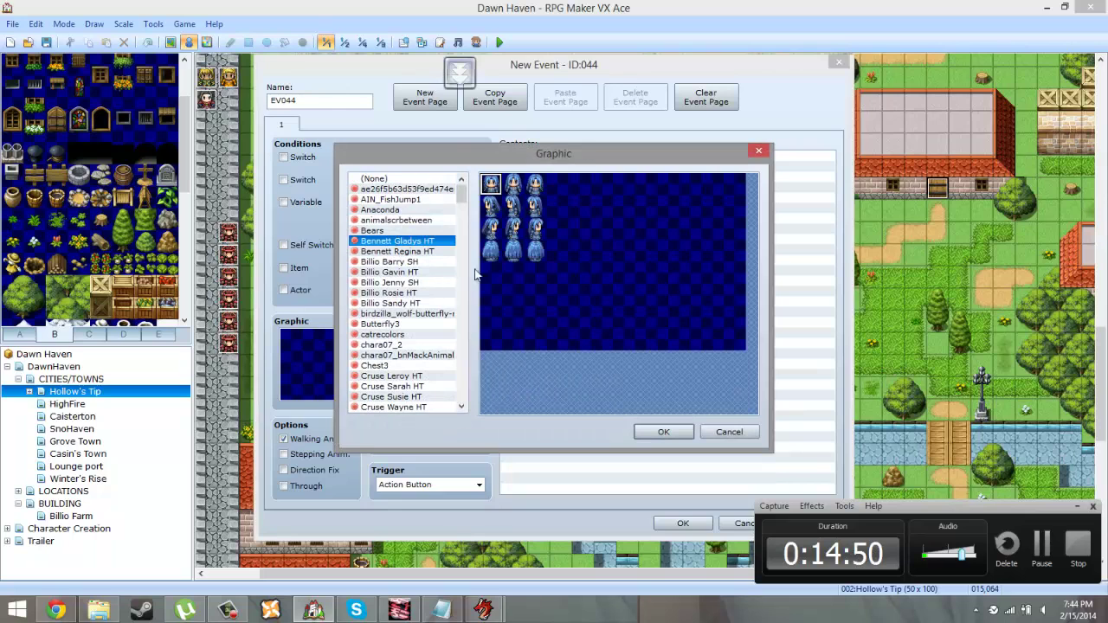
pyautogui.doubleClick(505, 186)
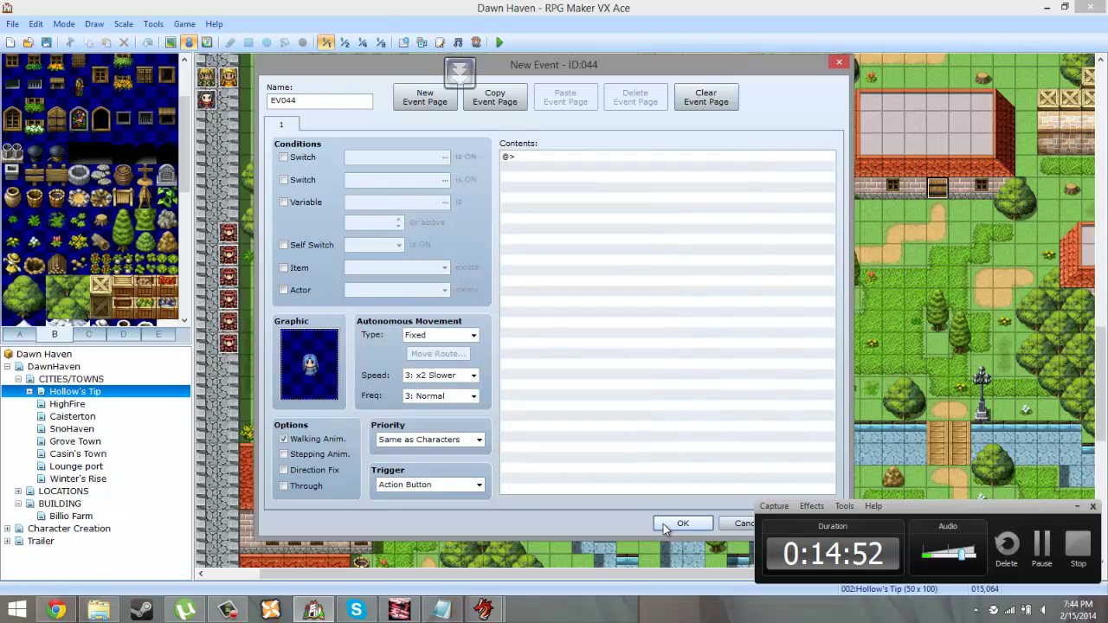
pyautogui.click(663, 524)
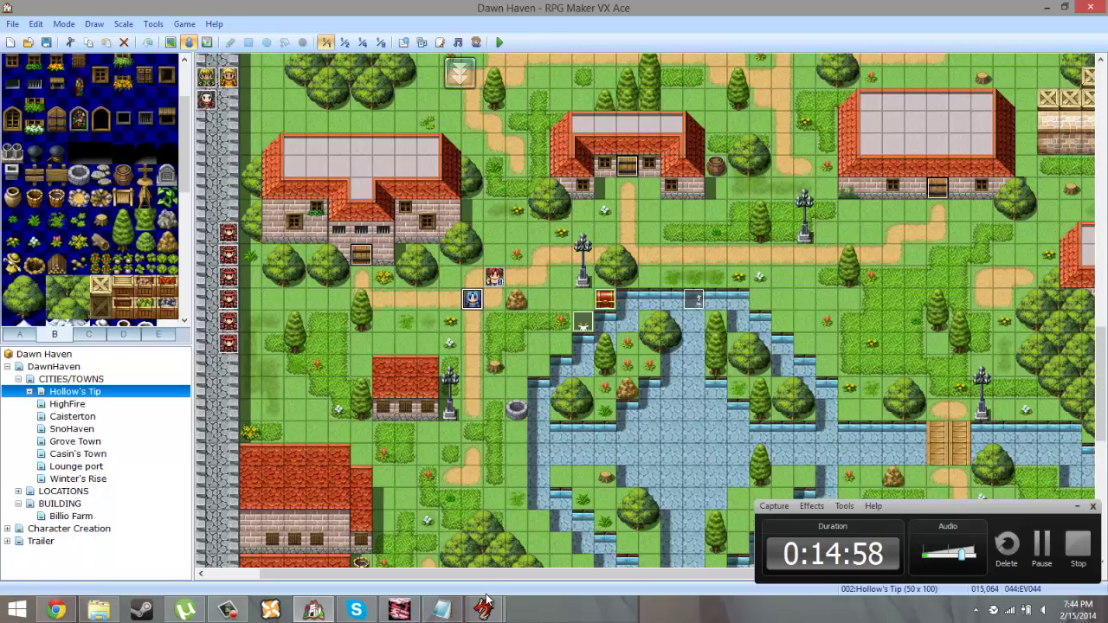
# Step: View the new NPC in the running playtest, then close the game
pyautogui.moveTo(484, 606)
pyautogui.click(462, 552)
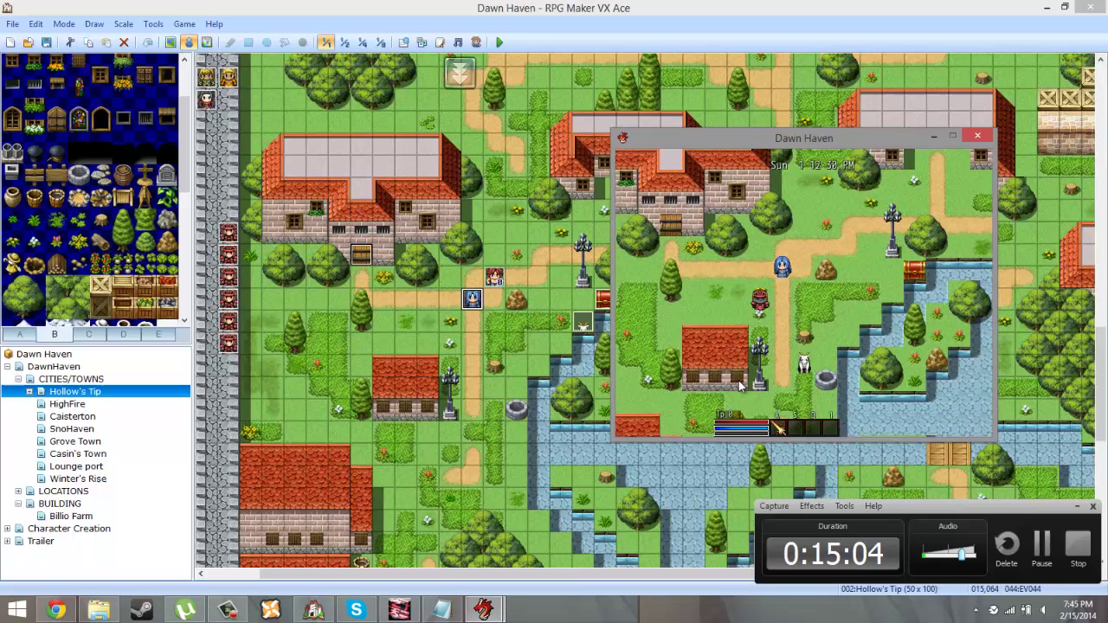
pyautogui.click(474, 304)
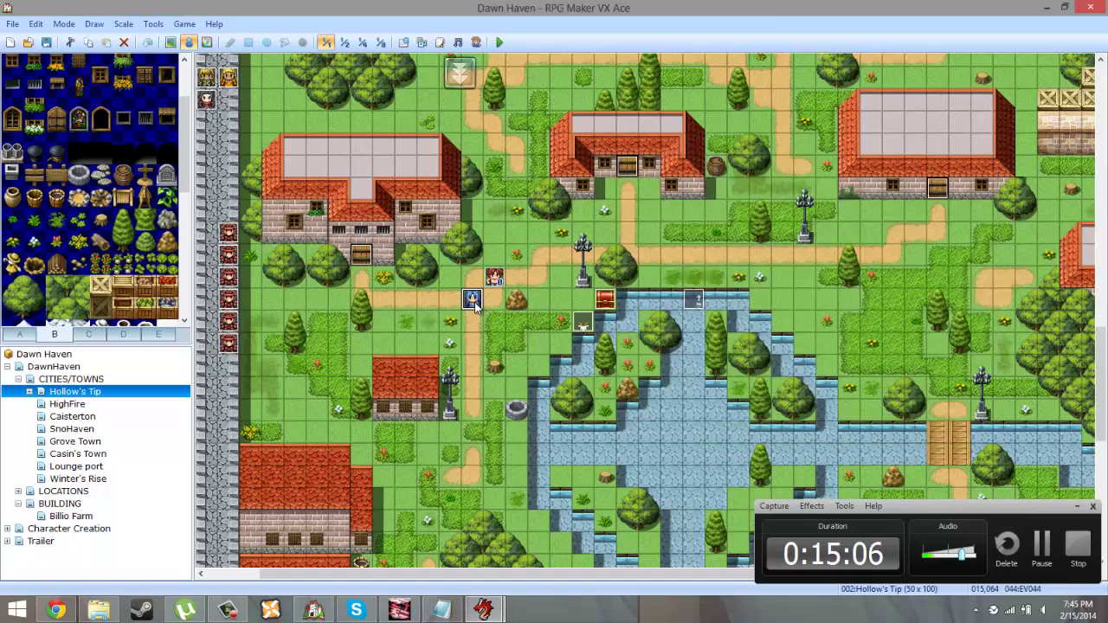
# Step: Set the NPC event's movement type to random
pyautogui.doubleClick(474, 302)
pyautogui.click(443, 338)
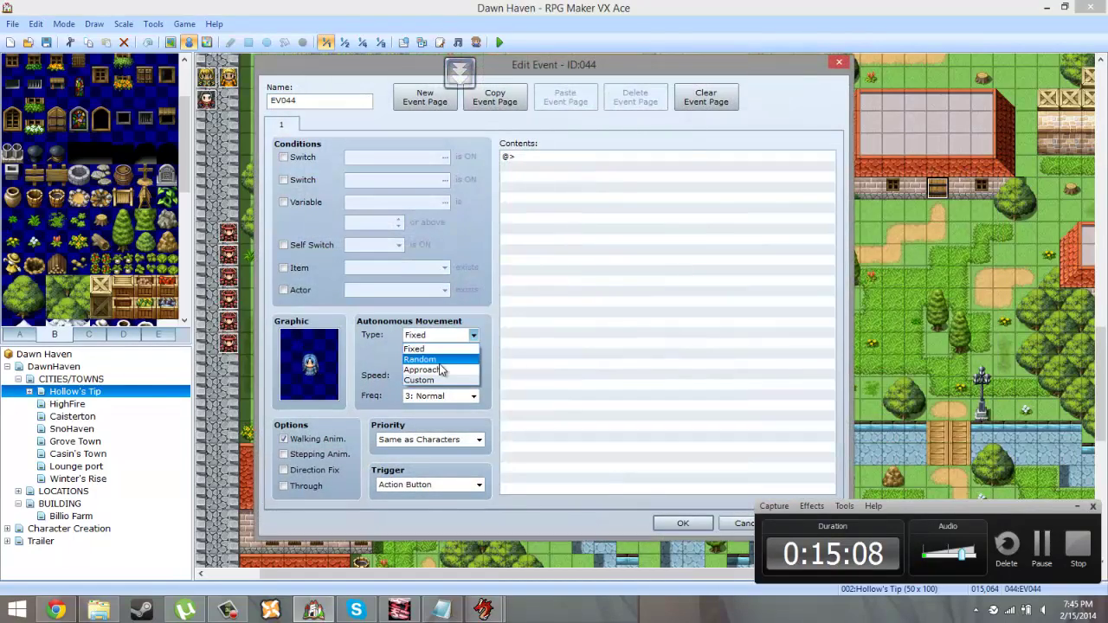
pyautogui.click(683, 523)
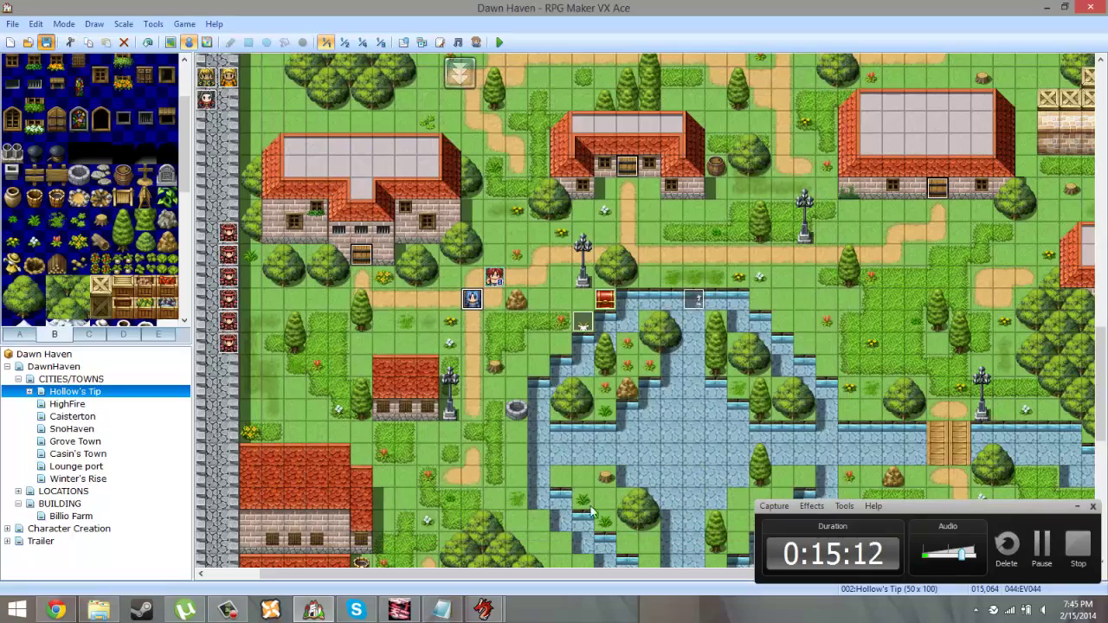
pyautogui.moveTo(499, 617)
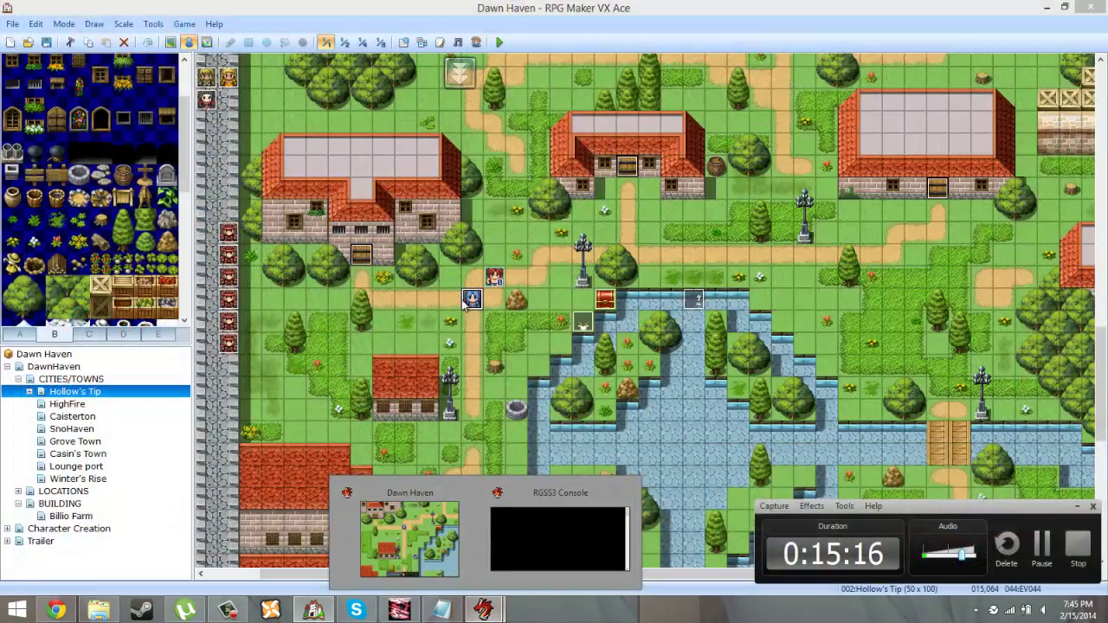
# Step: Add a Show Text command reading 'zdfds' to the NPC event and save the project
pyautogui.doubleClick(470, 301)
pyautogui.rightClick(545, 212)
pyautogui.click(597, 223)
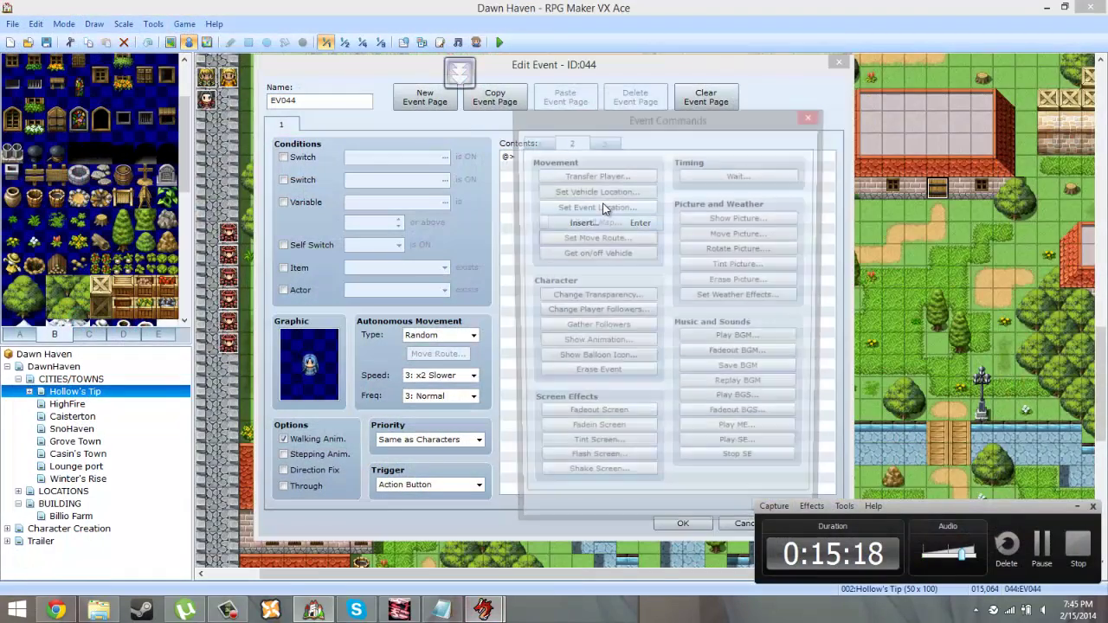
pyautogui.click(546, 144)
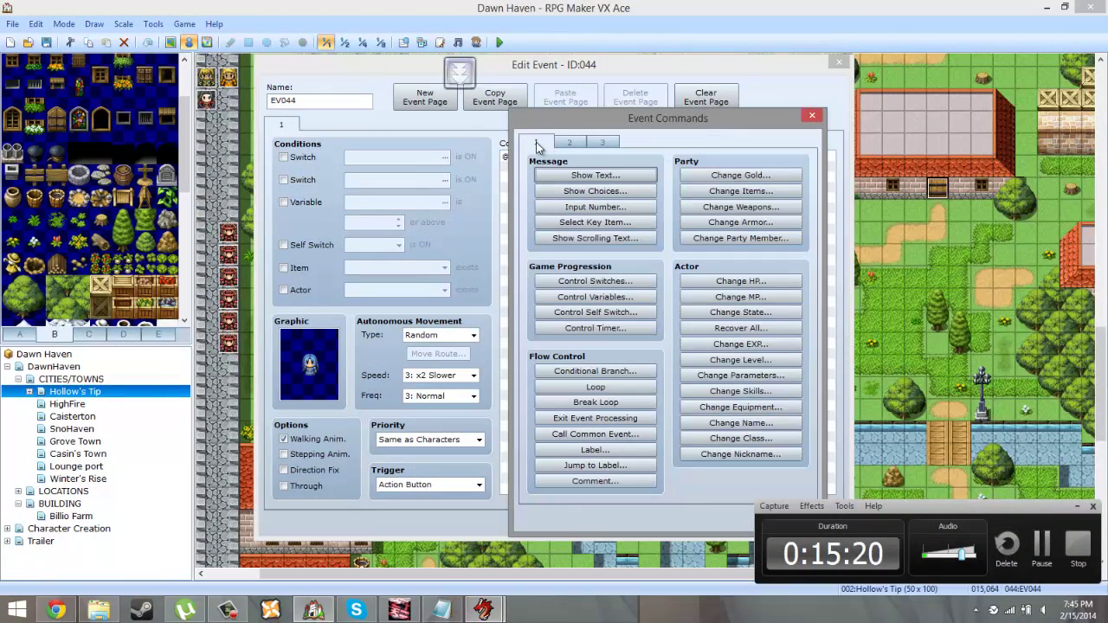
pyautogui.click(576, 175)
pyautogui.write('zdfds')
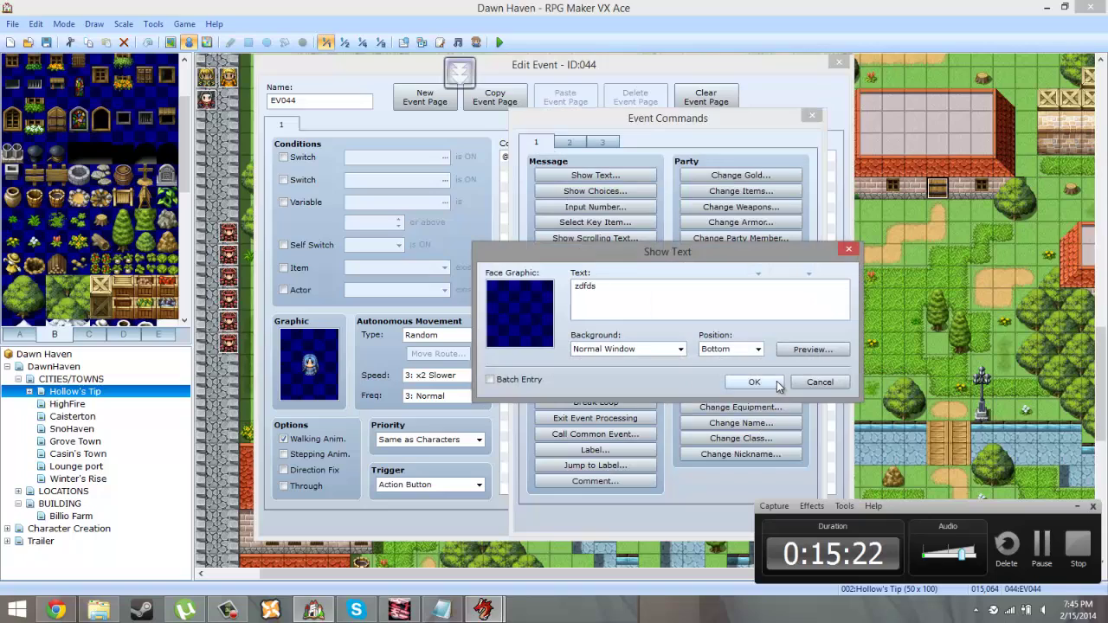
pyautogui.click(754, 382)
pyautogui.click(685, 527)
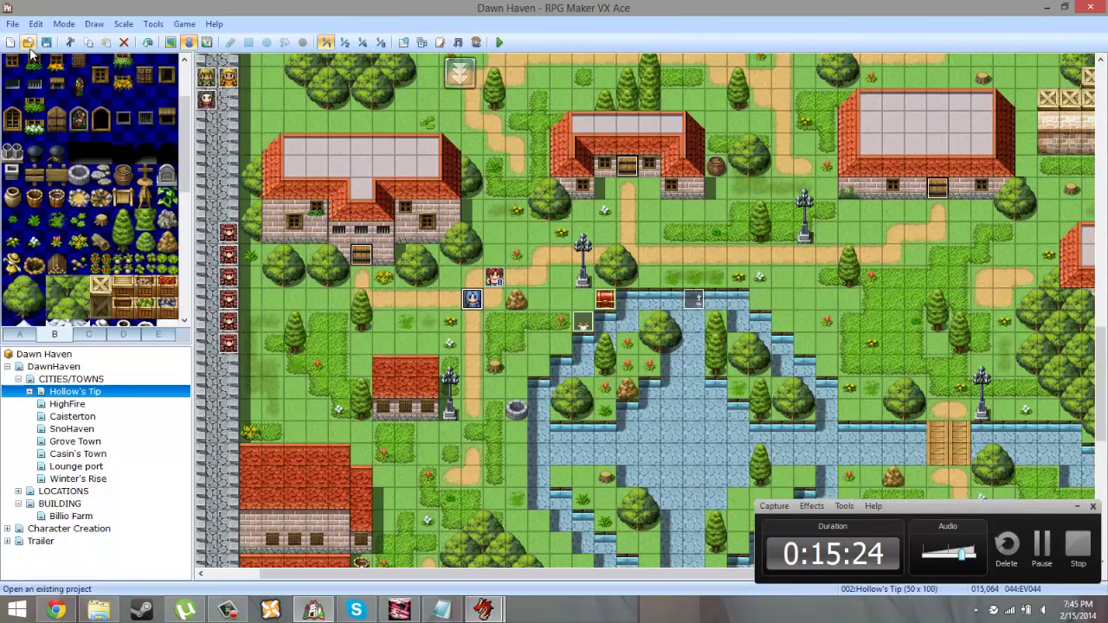
pyautogui.click(46, 42)
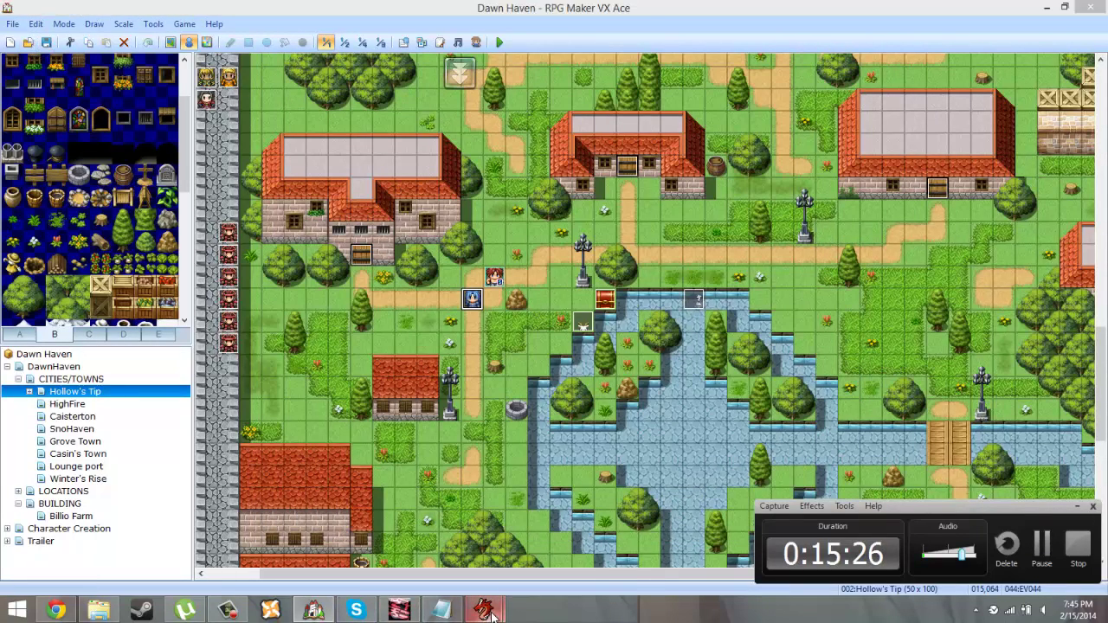
# Step: Bring the running playtest forward and walk the player west into Hollow's Tip
pyautogui.moveTo(483, 611)
pyautogui.click(434, 536)
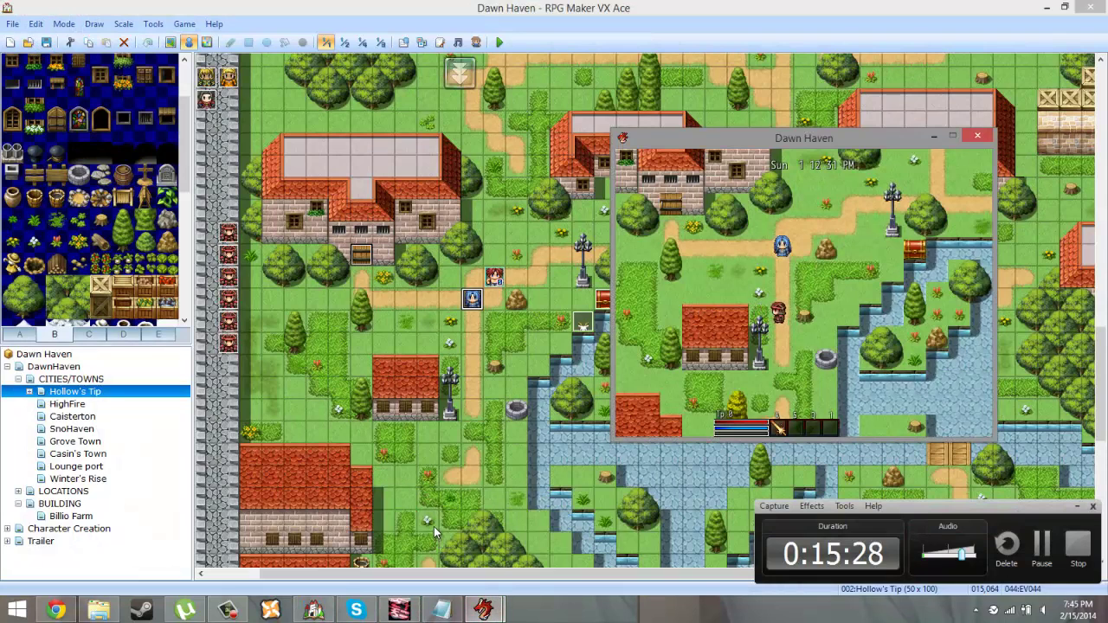
pyautogui.press('Up')
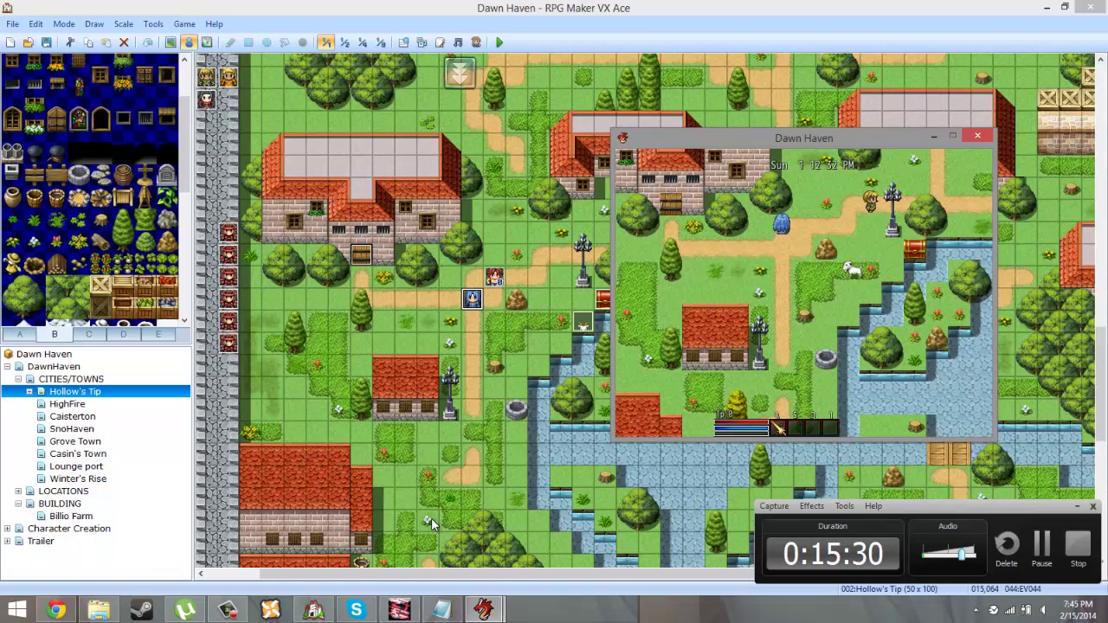
pyautogui.press('Left')
pyautogui.press('Left')
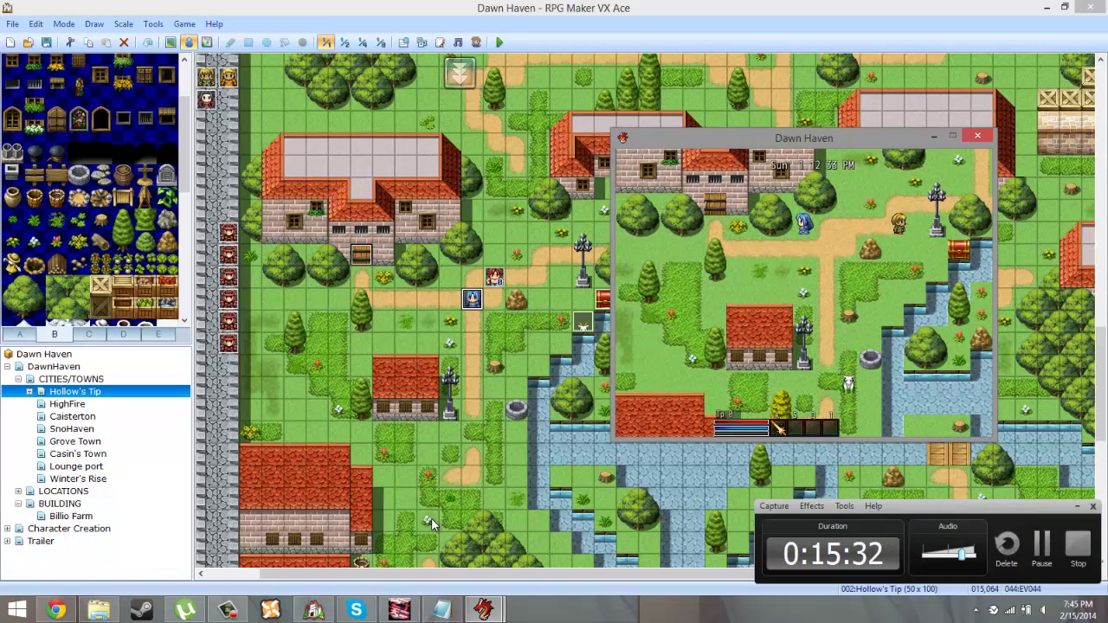
pyautogui.press('Up')
pyautogui.press('Left')
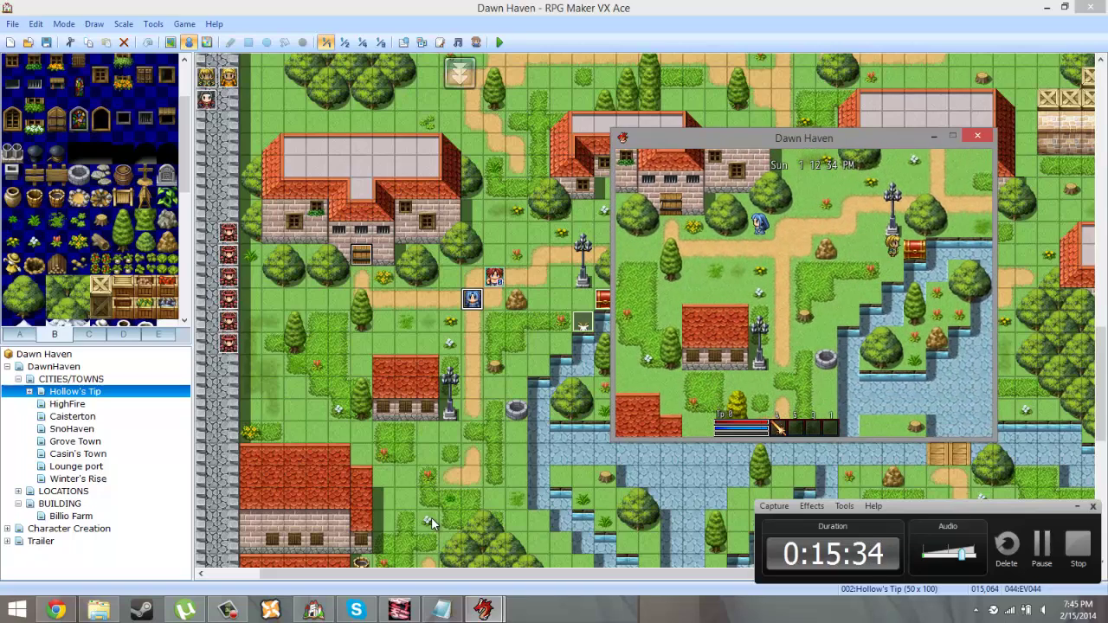
pyautogui.press('Left')
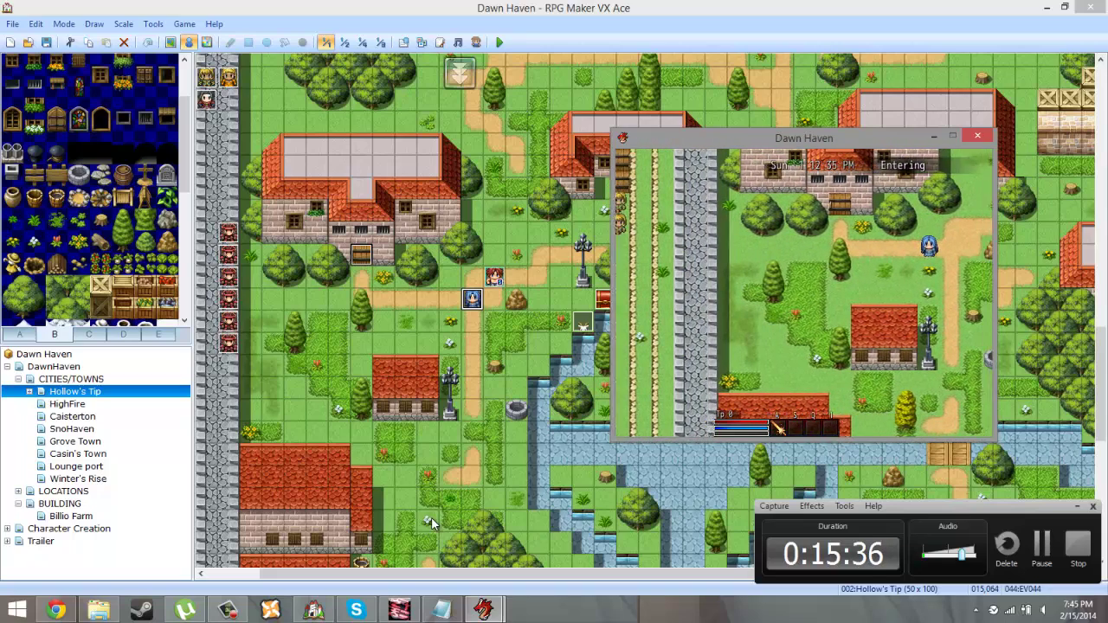
# Step: Walk around Hollow's Tip and step up next to the wandering blue-haired NPC
pyautogui.press('Down')
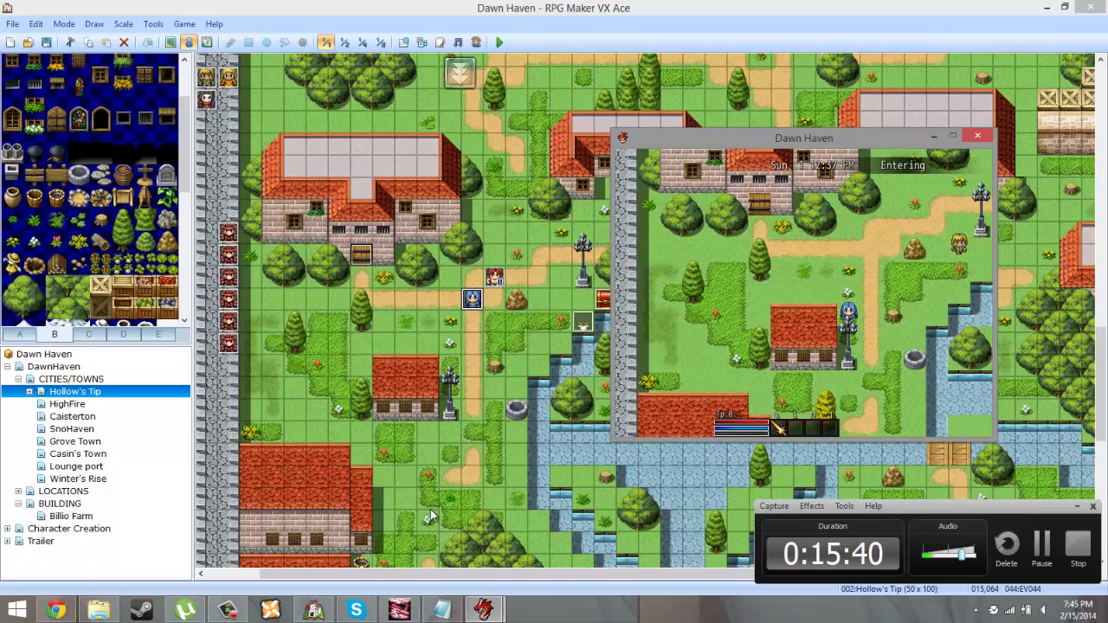
pyautogui.press('Up')
pyautogui.press('Left')
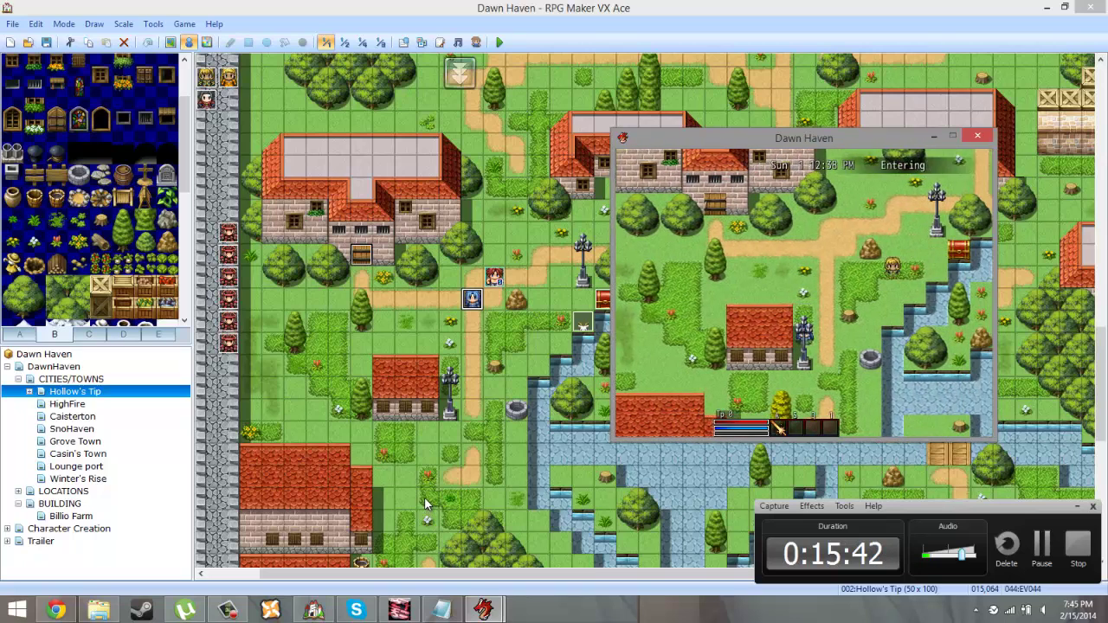
pyautogui.press('Down')
pyautogui.press('Left')
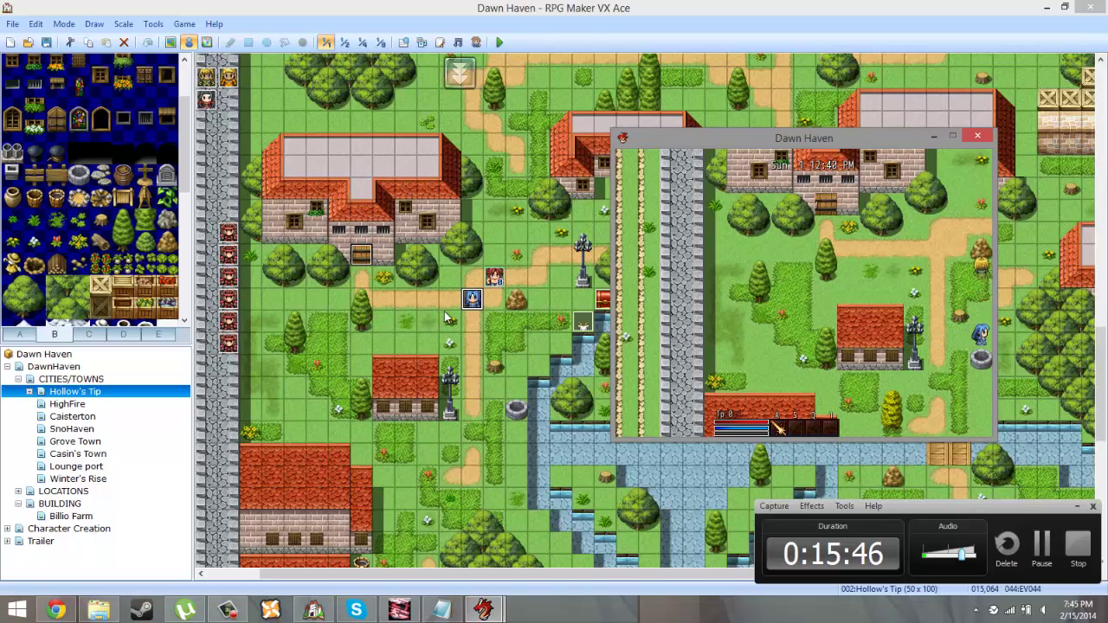
pyautogui.press('Right')
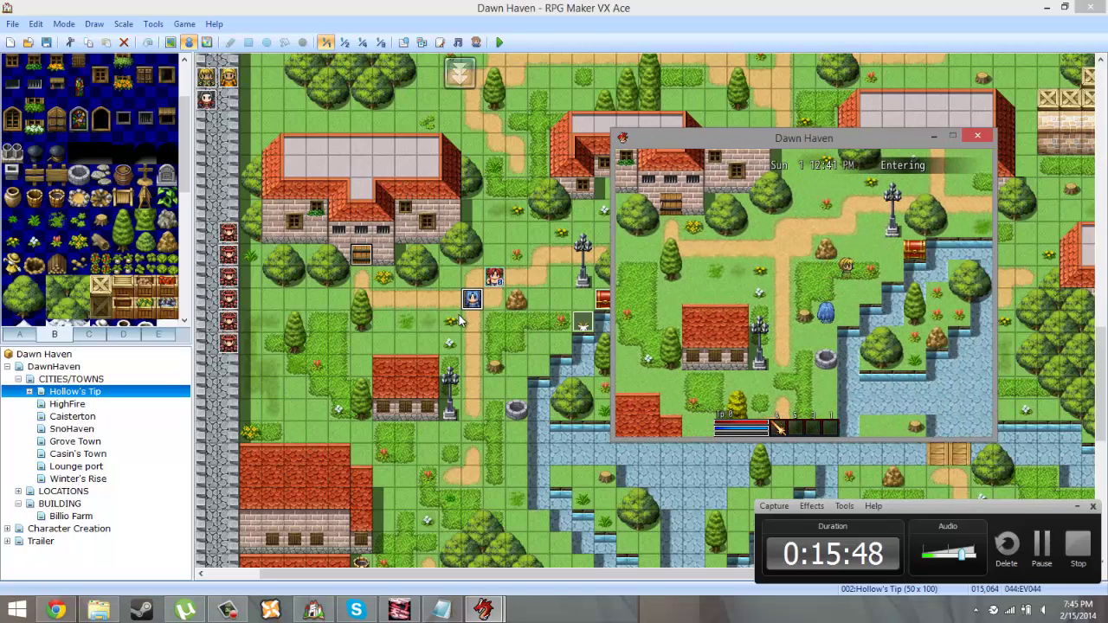
pyautogui.press('Down')
pyautogui.press('Left')
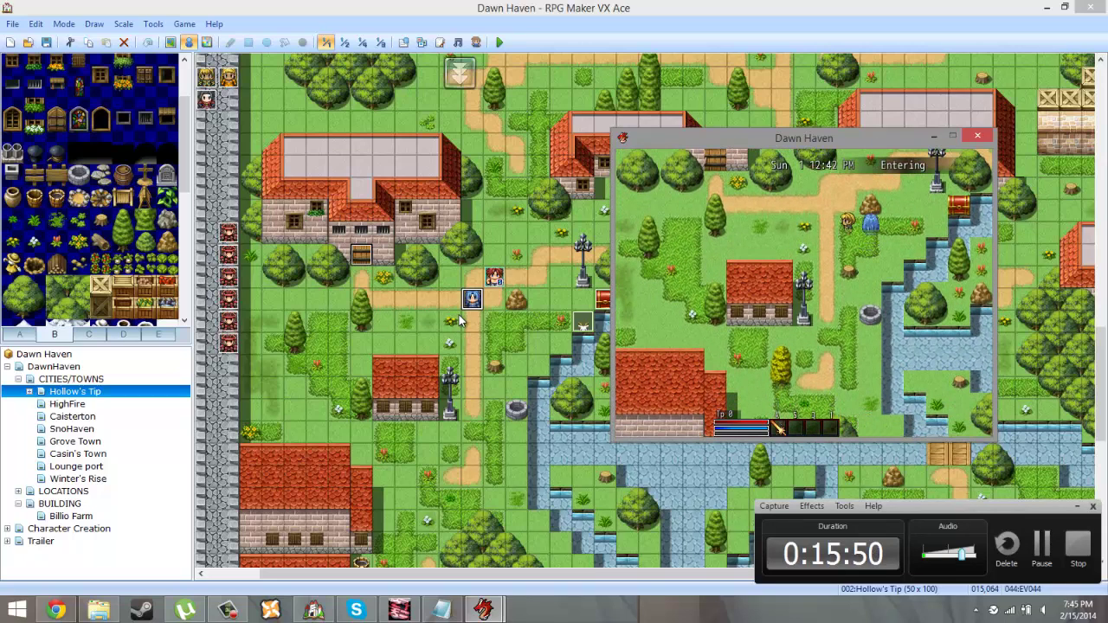
pyautogui.press('Up')
pyautogui.press('Left')
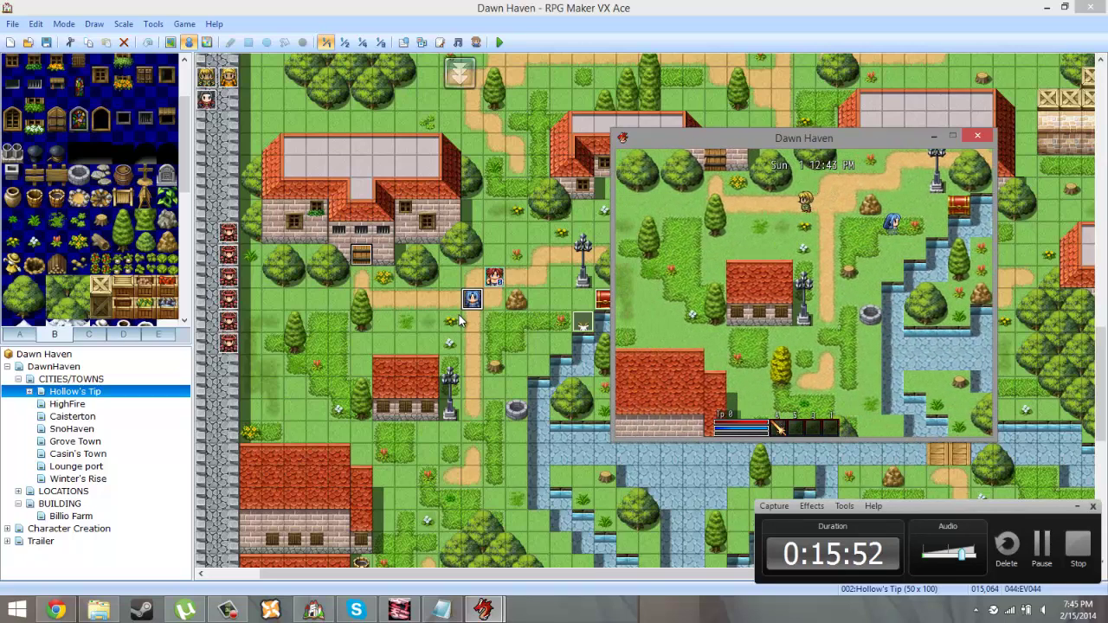
pyautogui.press('Right')
pyautogui.press('Up')
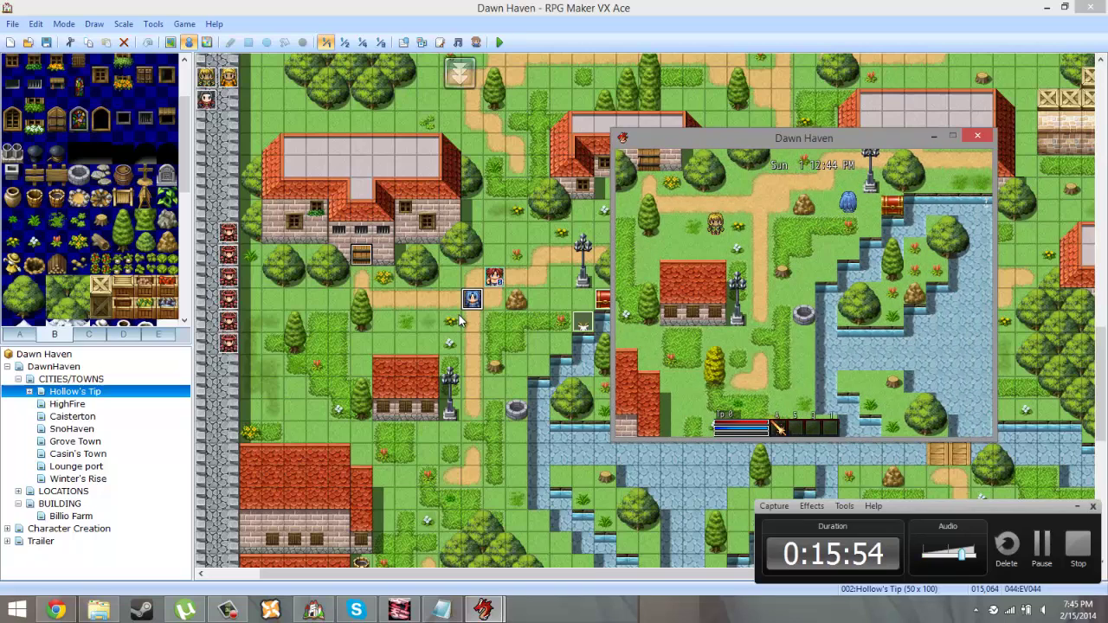
pyautogui.press('Up')
pyautogui.press('Right')
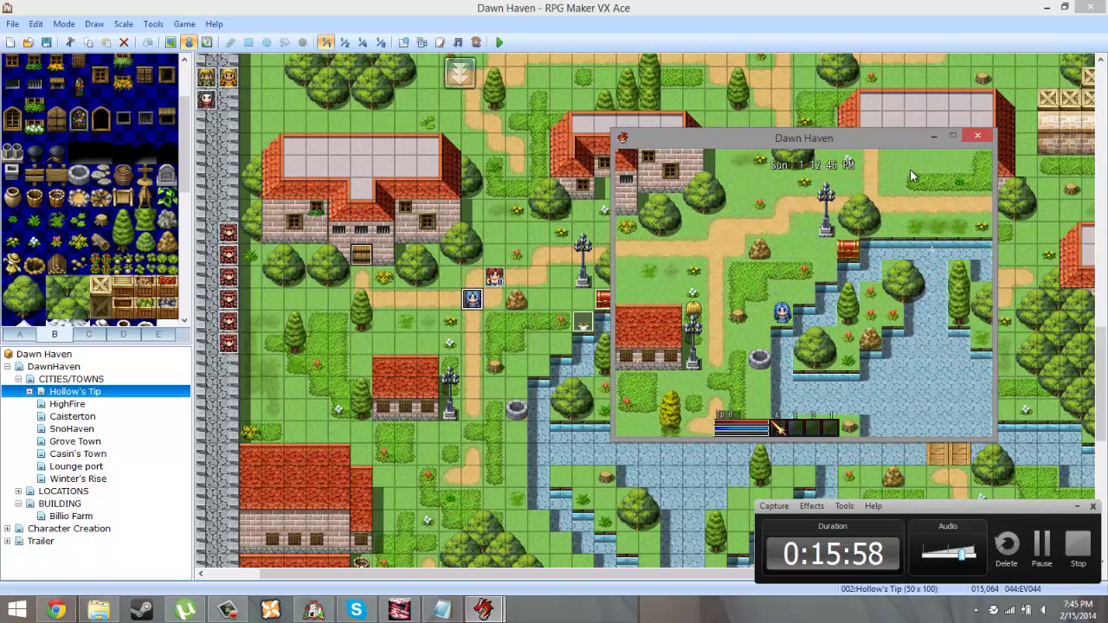
pyautogui.press('Left')
pyautogui.press('Left')
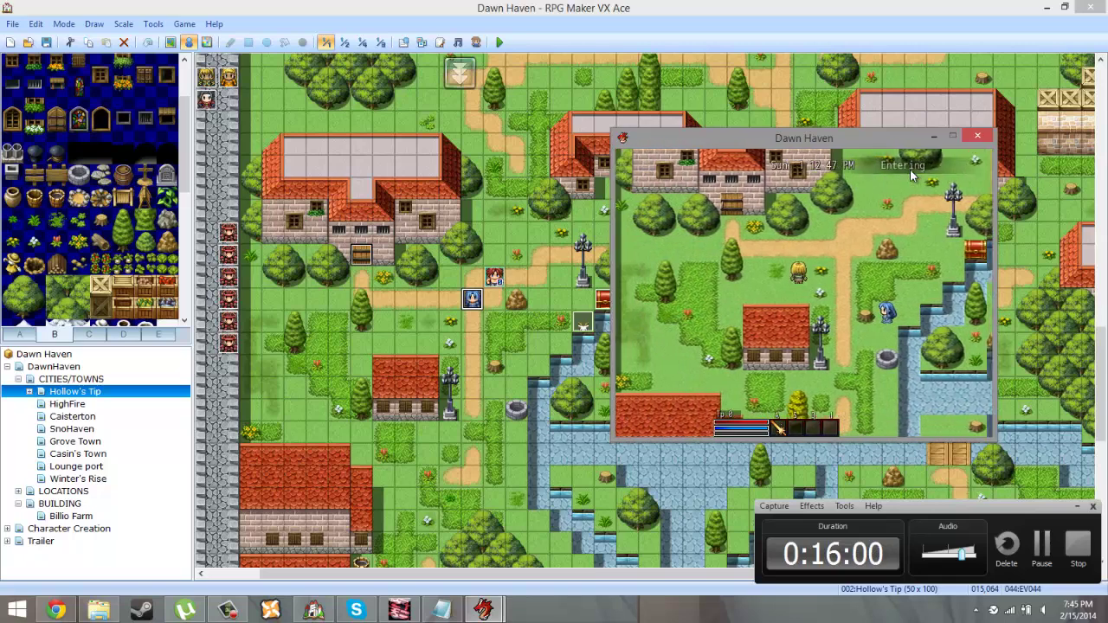
pyautogui.press('Down')
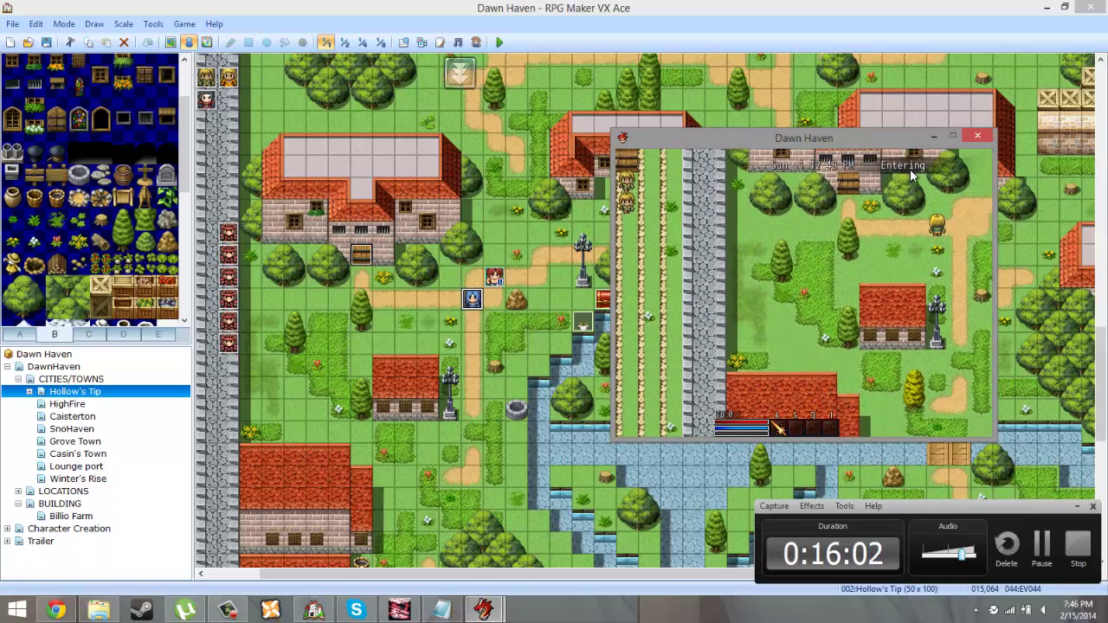
pyautogui.press('Down')
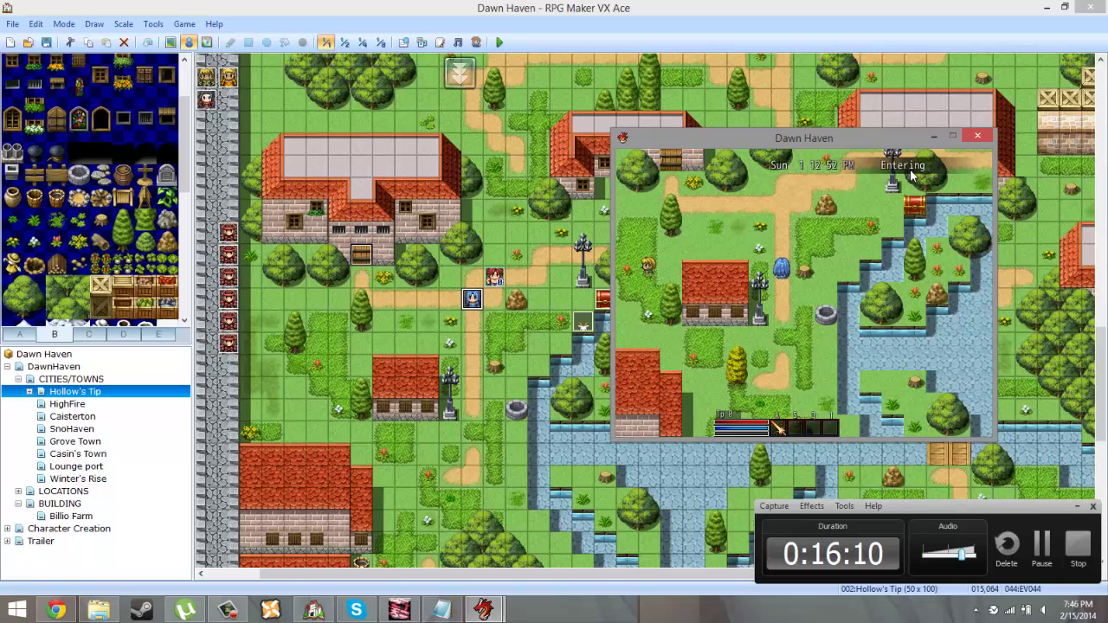
pyautogui.press('Left')
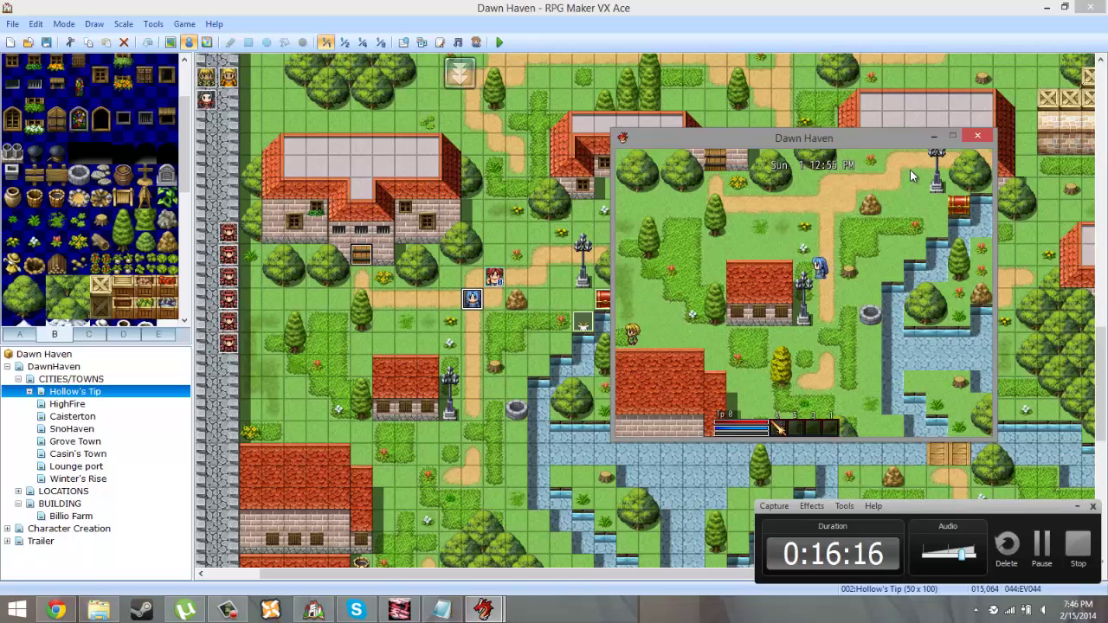
# Step: Talk to the NPC and dismiss its message, close the playtest, then open and close the Resource Manager
pyautogui.press('z')
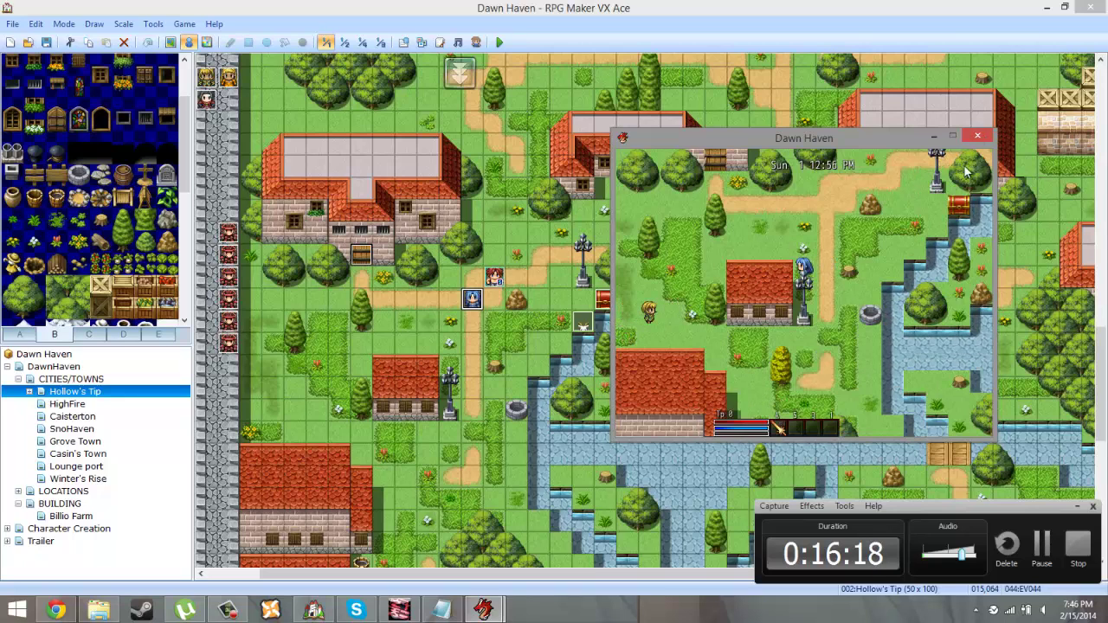
pyautogui.press('z')
pyautogui.click(977, 136)
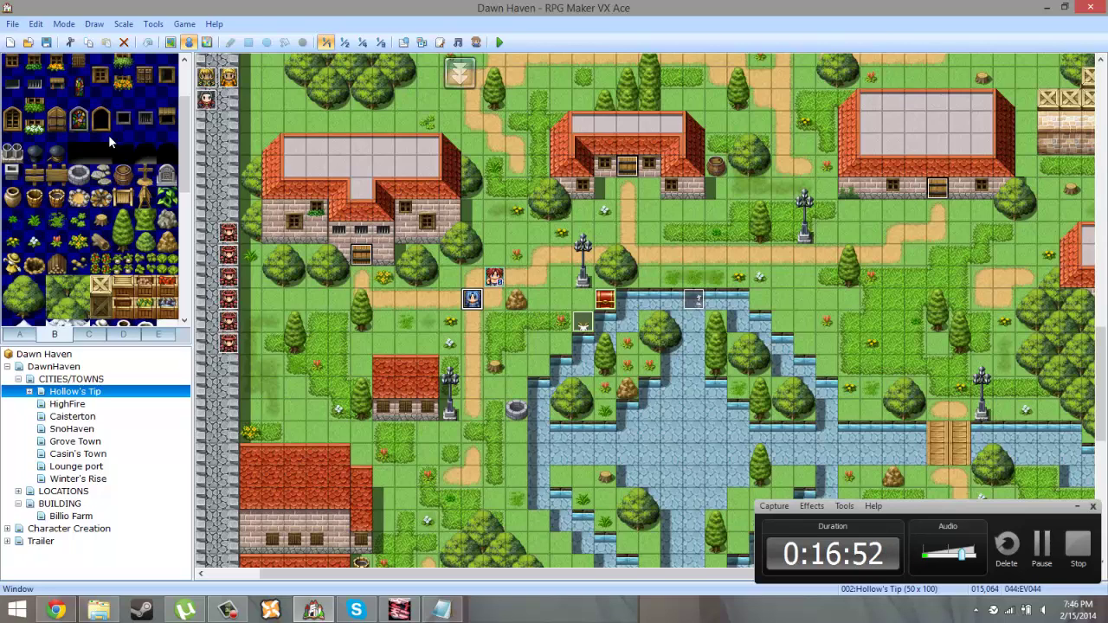
pyautogui.click(422, 42)
pyautogui.click(712, 150)
pyautogui.click(439, 41)
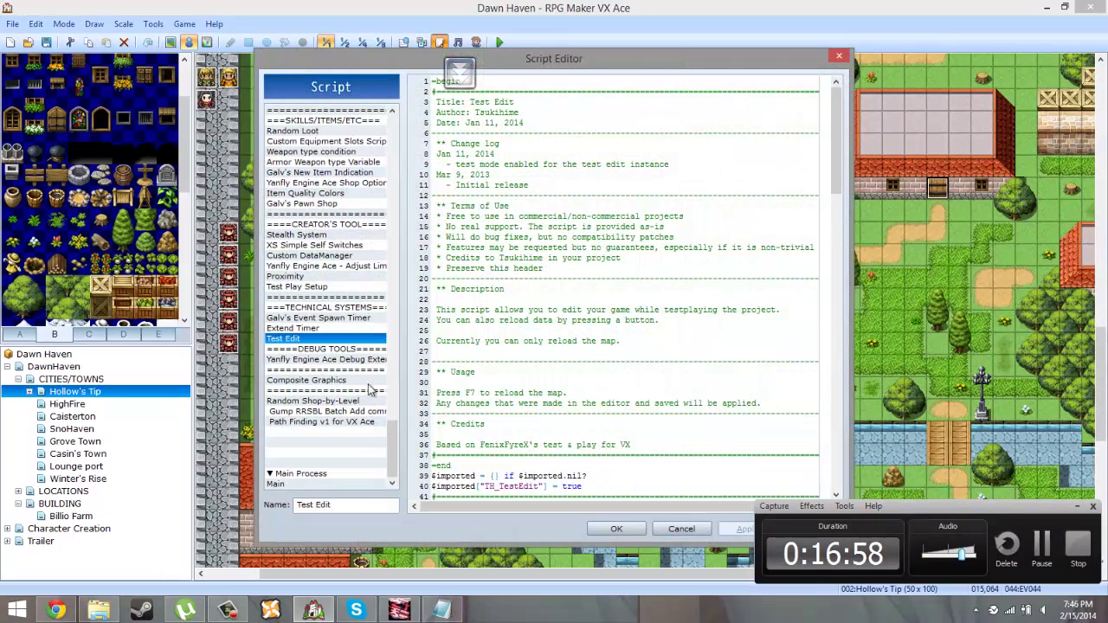
pyautogui.moveTo(392, 432); pyautogui.dragTo(392, 342)
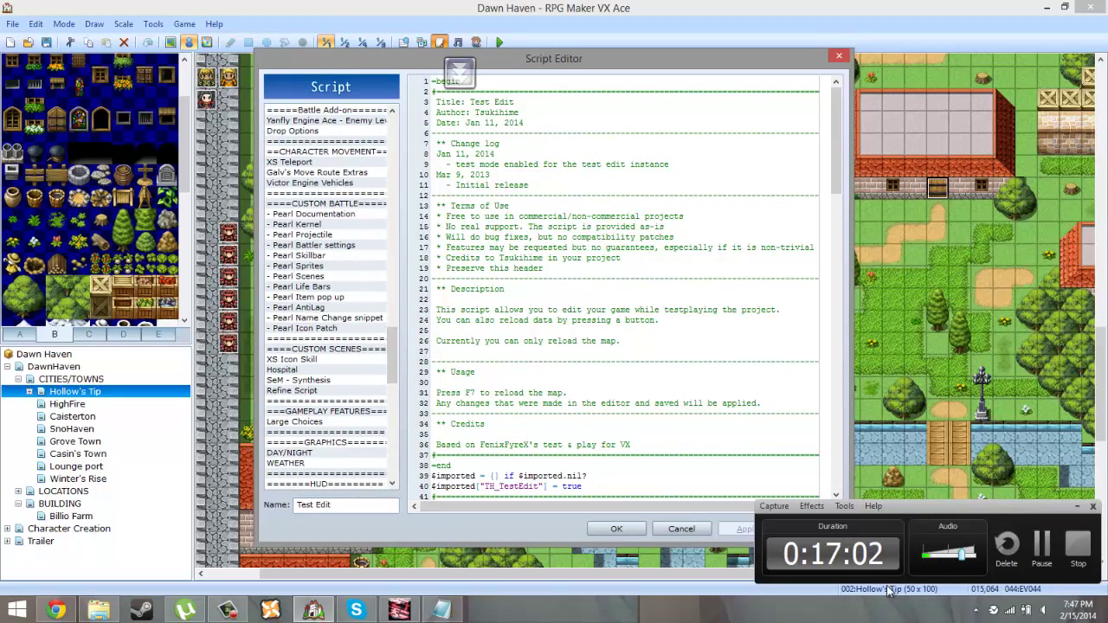